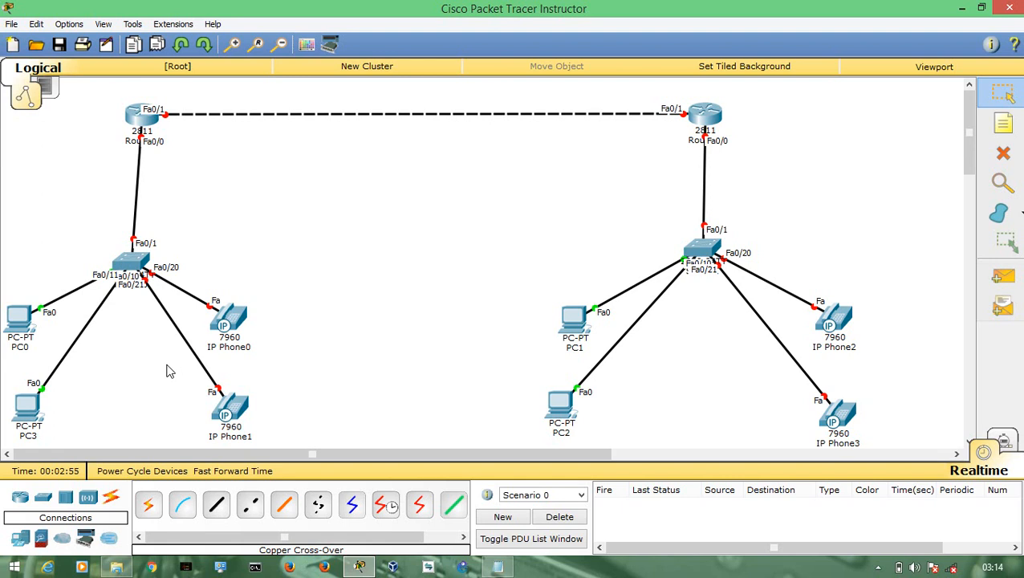
left_click_drag(53, 106, 261, 440)
- Put Switch0, the switch of the PC0/PC3 network, into global configuration mode from its command line and close its window
left_click(132, 268)
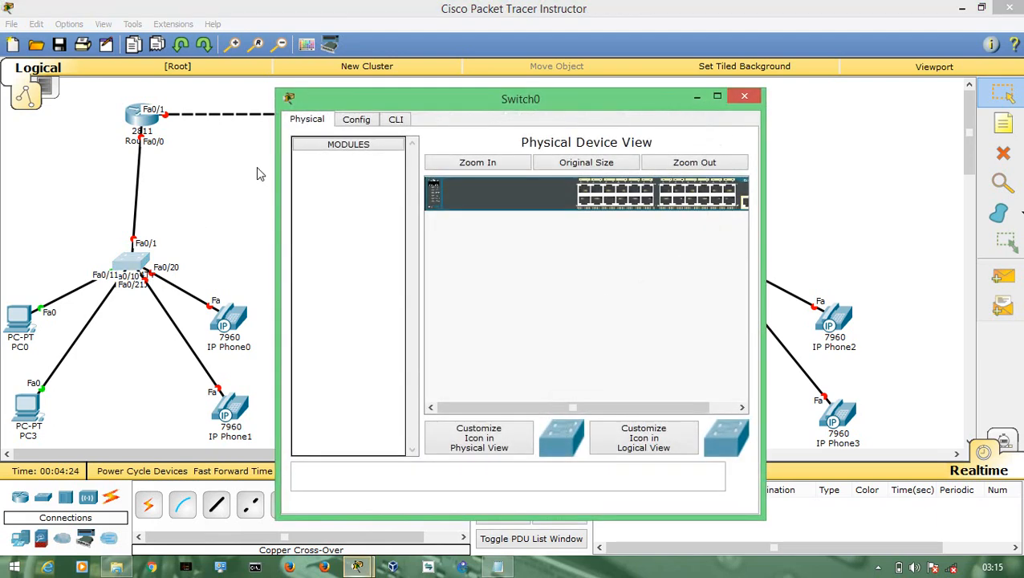
left_click(394, 122)
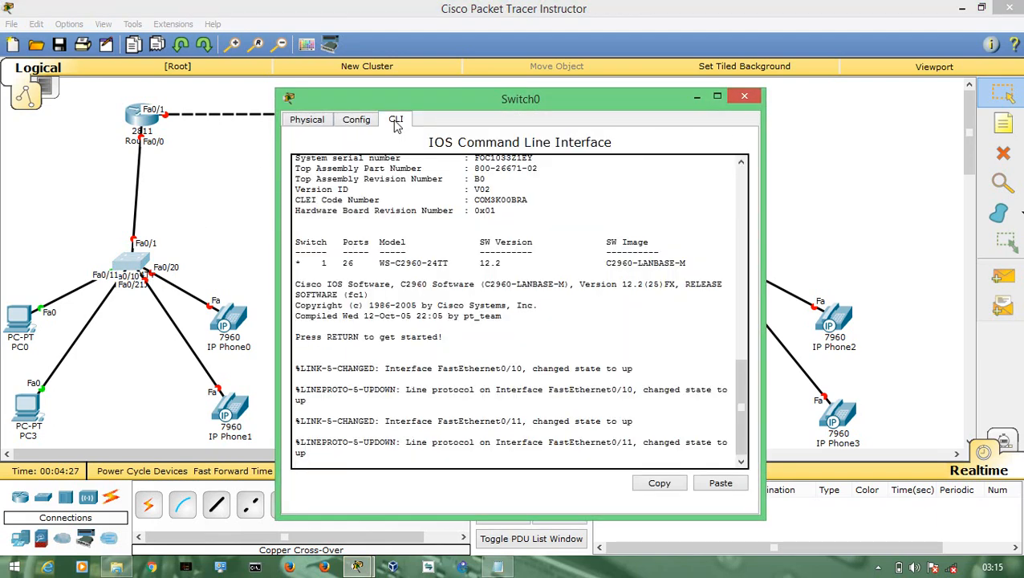
key("Return")
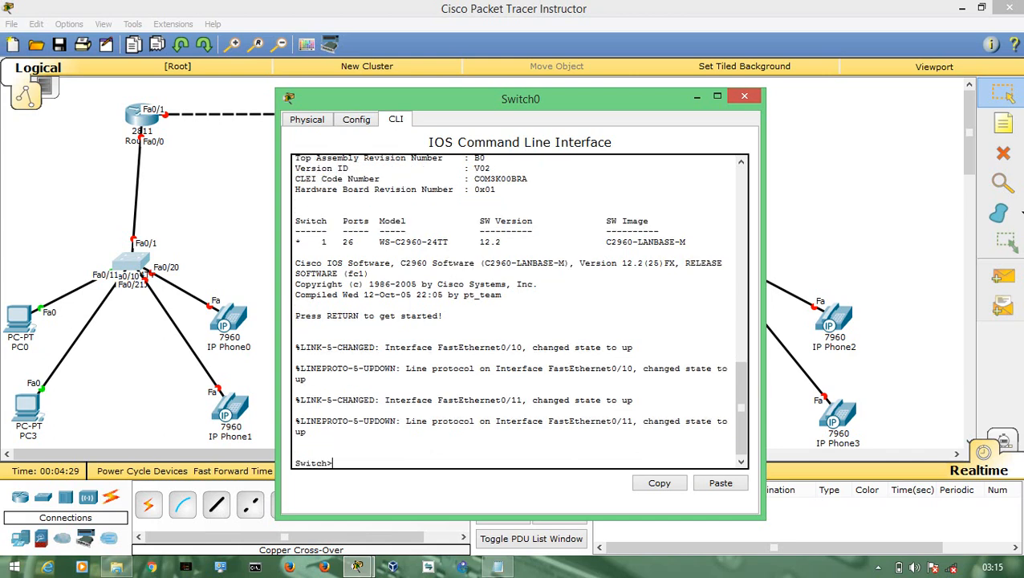
key("Return")
type("EN")
key("Return")
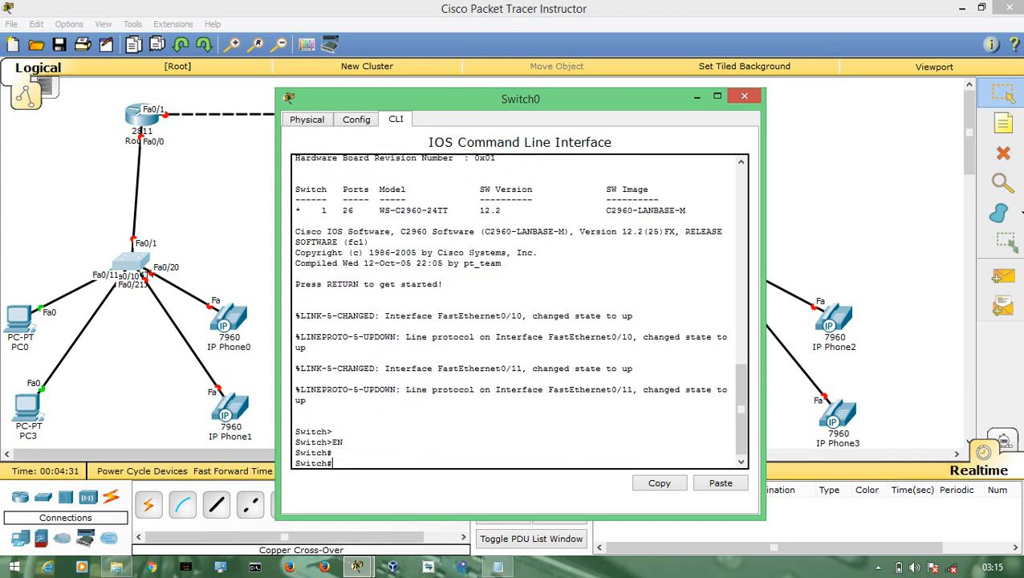
type("CONF T")
key("Return")
left_click(743, 95)
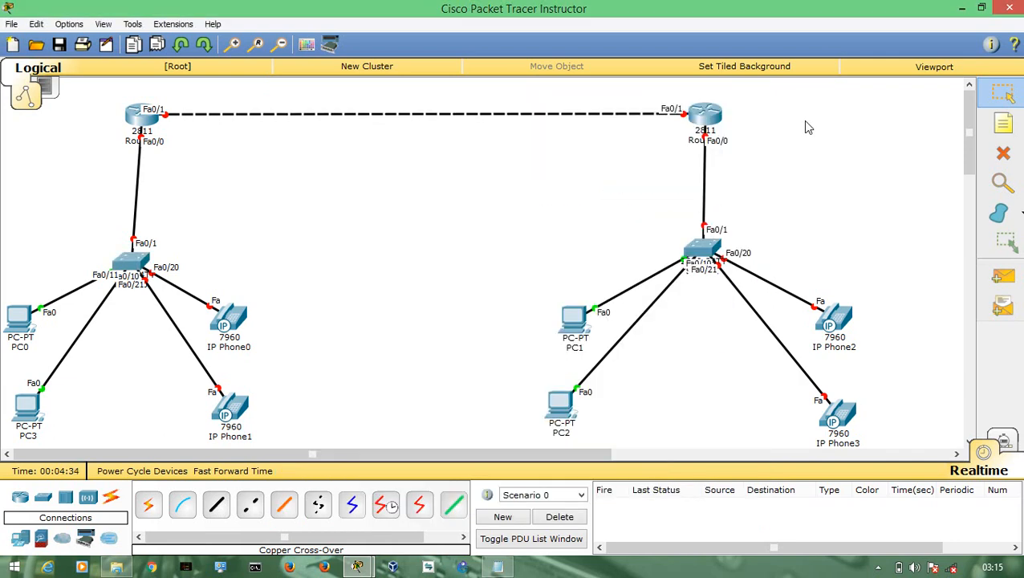
- Add a two-line note below Router0 reading "VLAN DATA 192.168.10.0/24" and "vlan voice 192.168.20.0/24"
left_click(1003, 123)
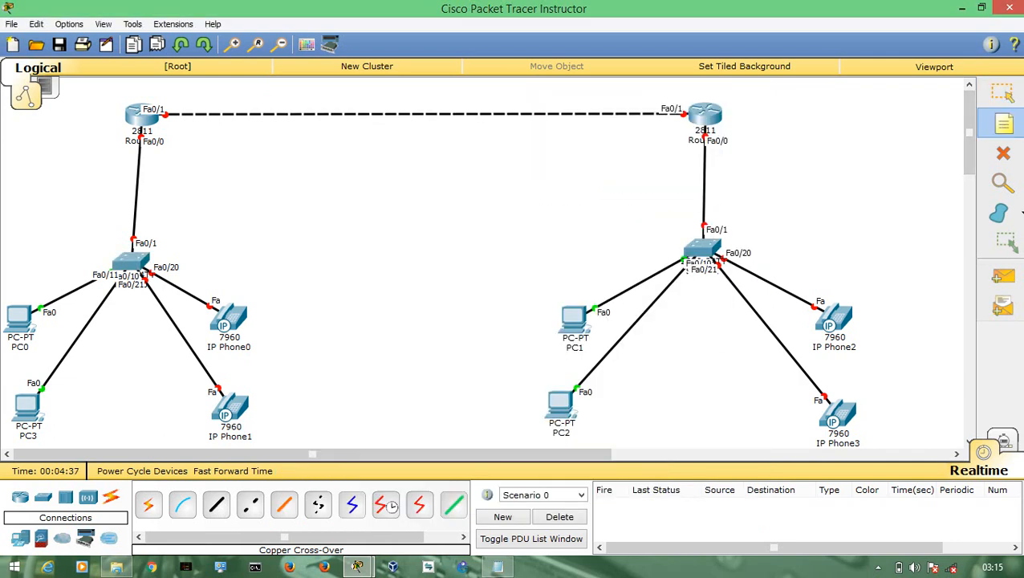
left_click(57, 144)
type("VLAN DATA")
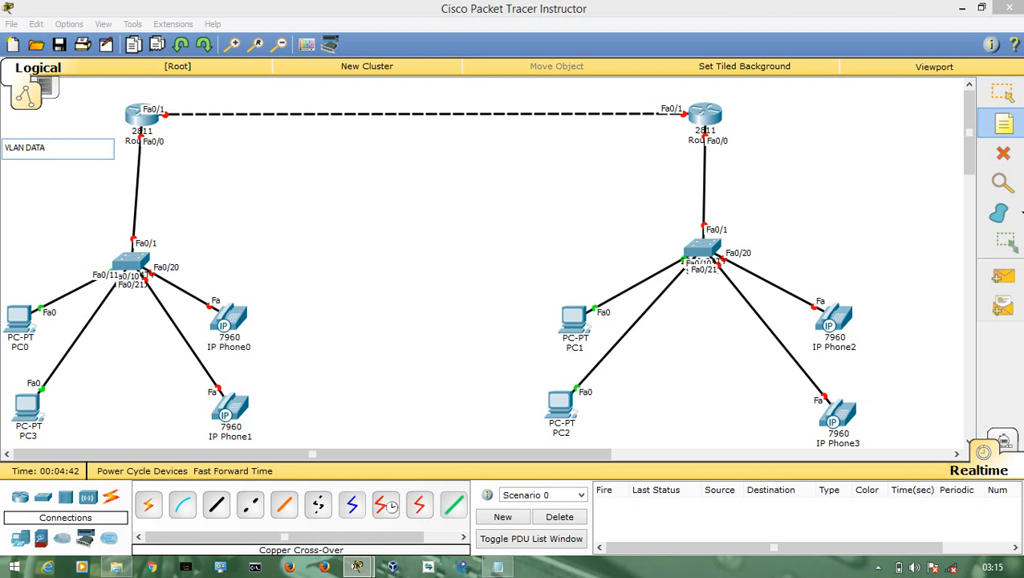
type(" 192.168.10.0/24")
key("Return")
key("Return")
type("vlan")
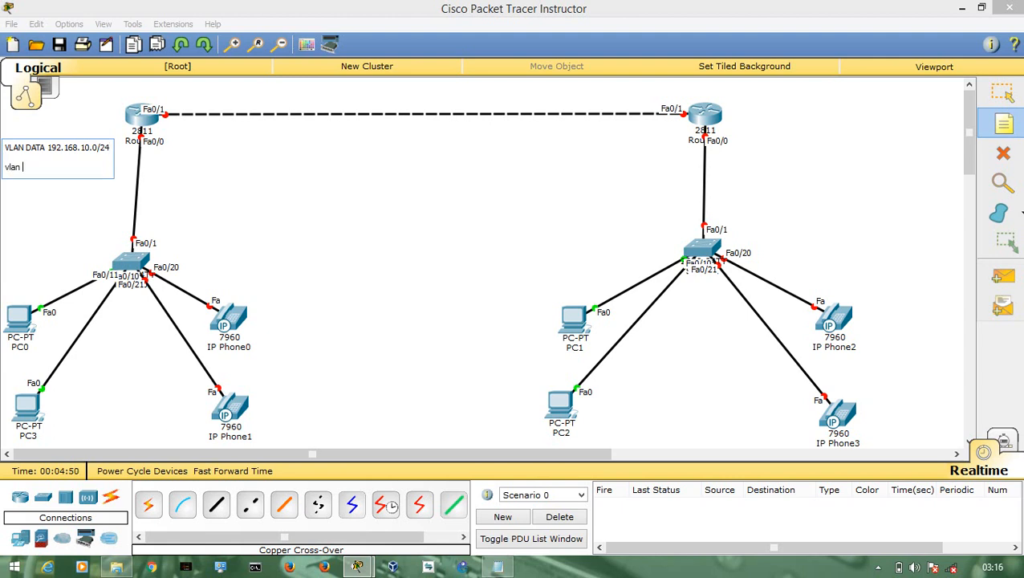
type(" voice 192.168.20.0/24")
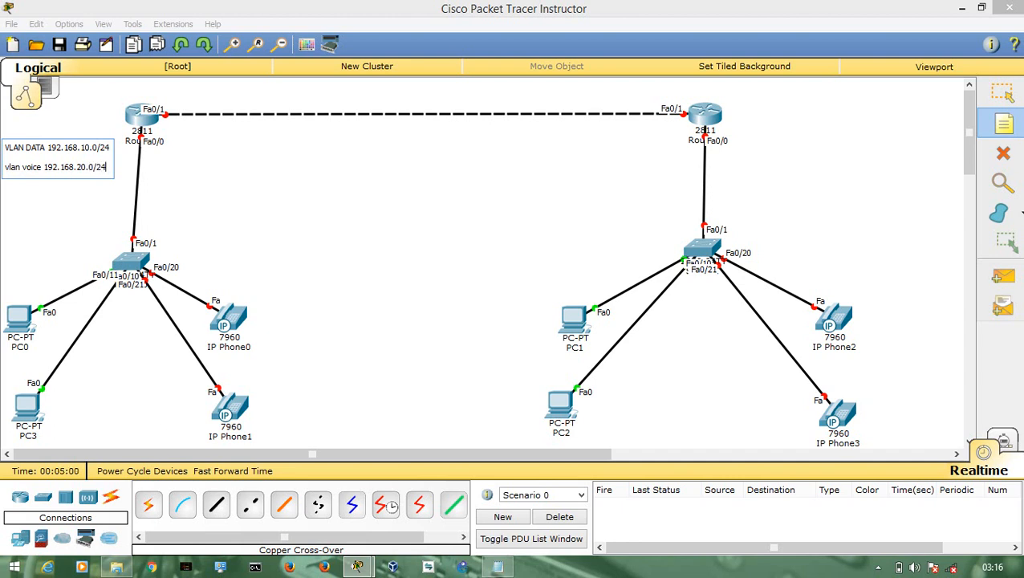
- Add a two-line note beside the second router reading "vlan data 172.16.0.0/16" and "vlan voice 172.20.0.0/16"
left_click(504, 148)
type("vlan data  ")
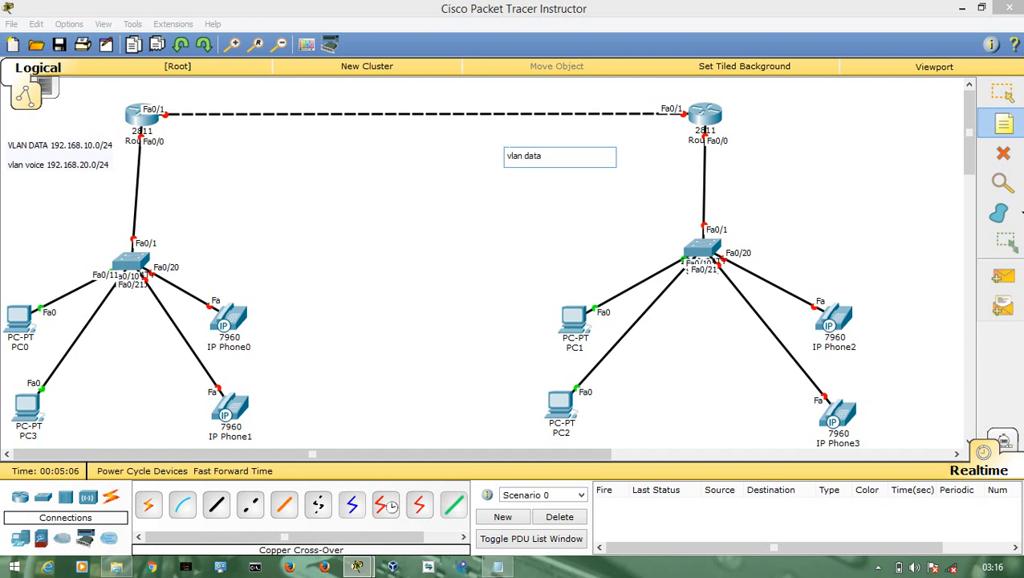
type("172.16.0.0/16")
key("Return")
type("vla")
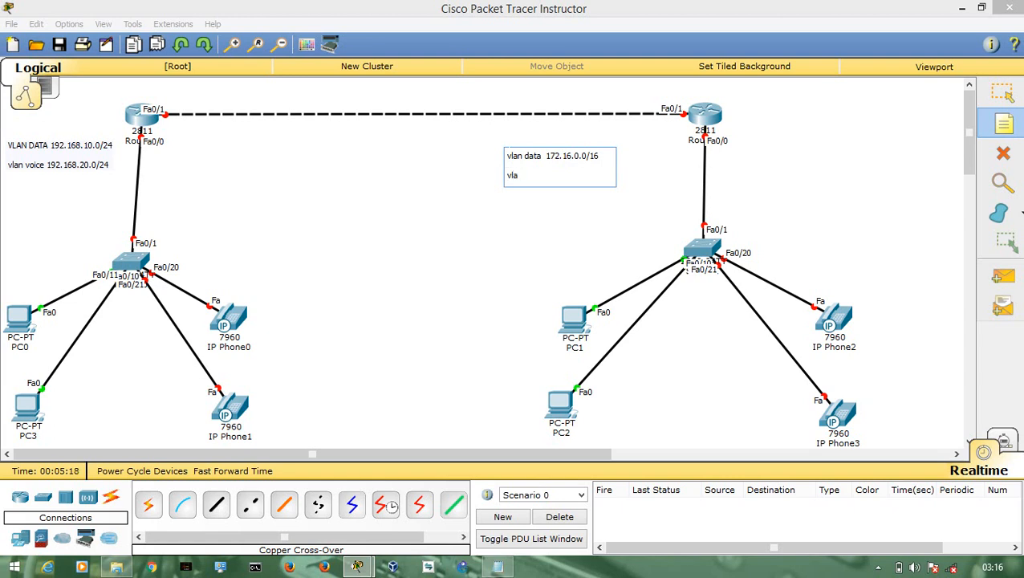
type("n voice")
type("172.20.0.0/16")
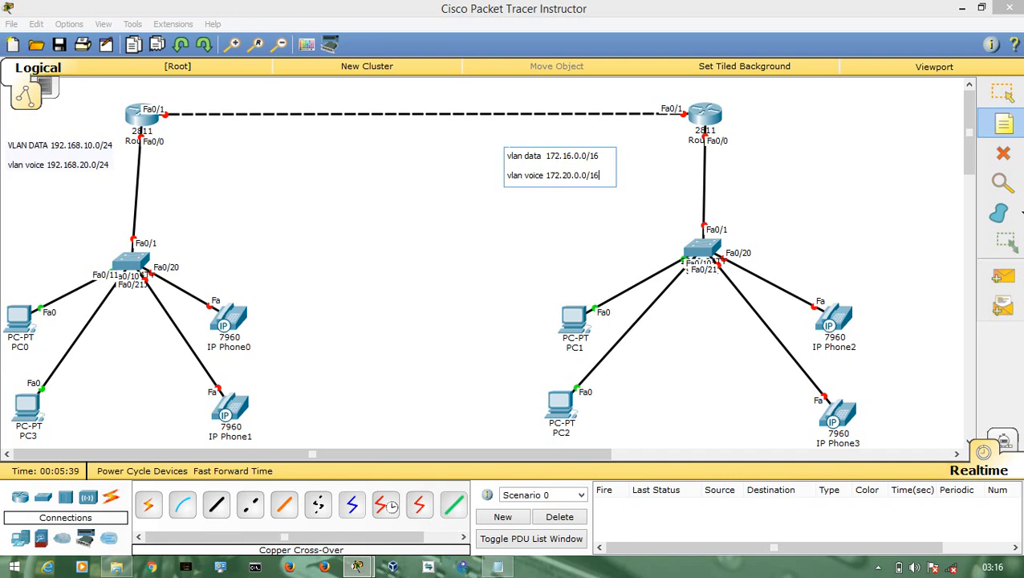
- Change the data VLAN network in the second router's note to 172.10.0.0/16
left_click(572, 156)
key("BackSpace")
type("0")
- Label the link between the two routers with the network 10.0.0.0/30
left_click(358, 90)
type("10.0")
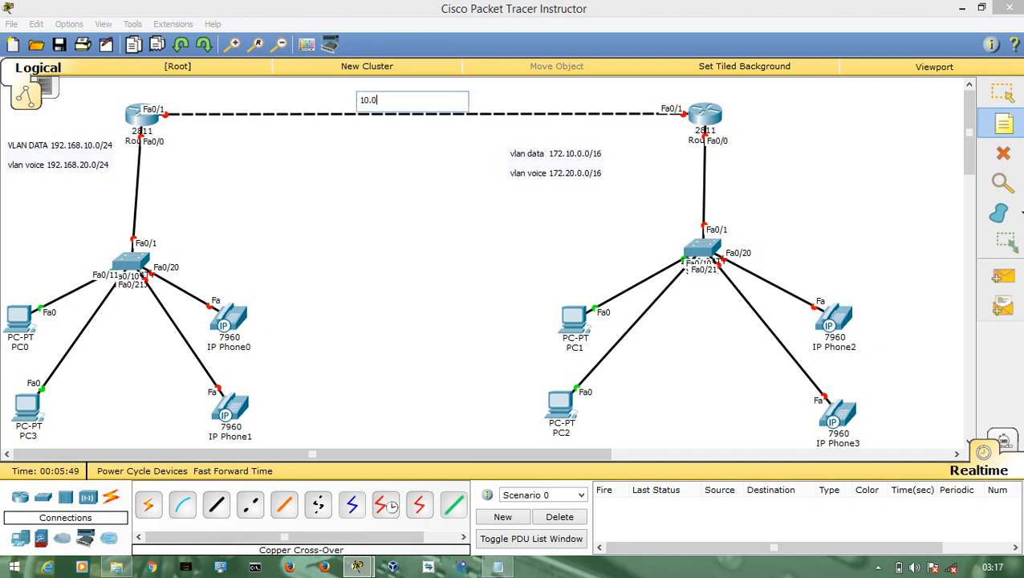
type(".0.0/30")
key("Escape")
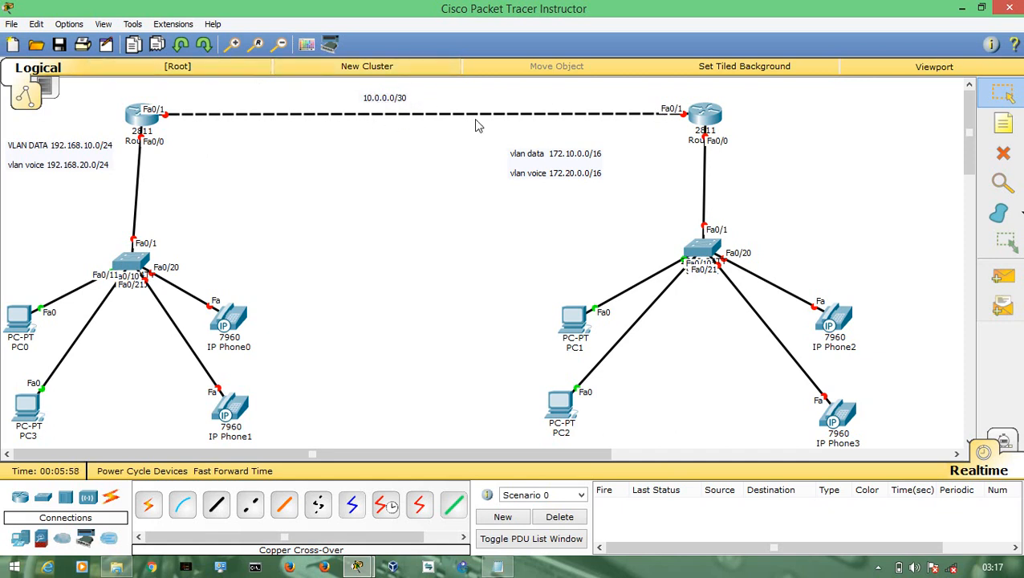
- Label the first router's Fa0/1 end of the link with the address 10.0.0.1/30
left_click(984, 122)
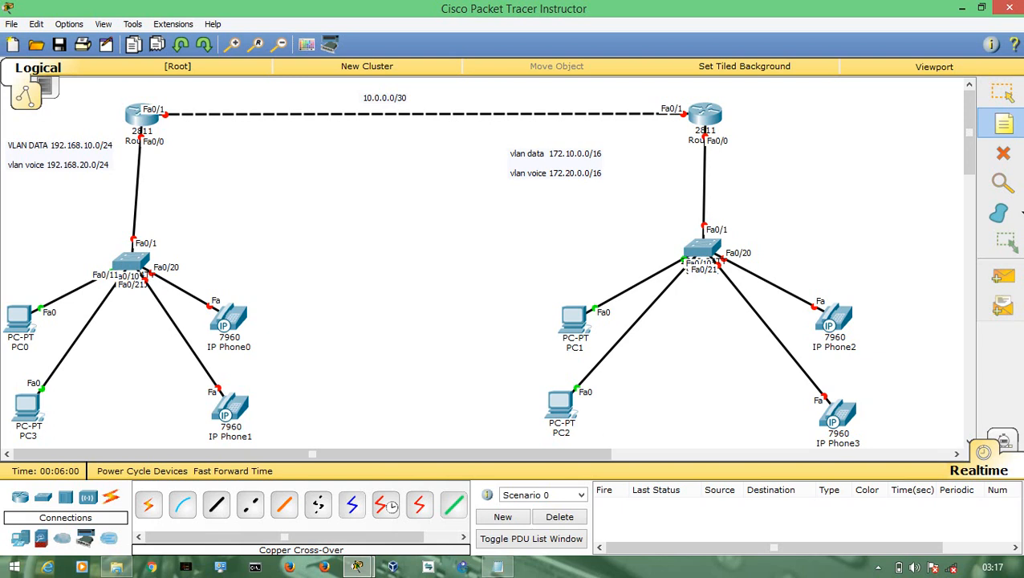
left_click(166, 99)
type("10.")
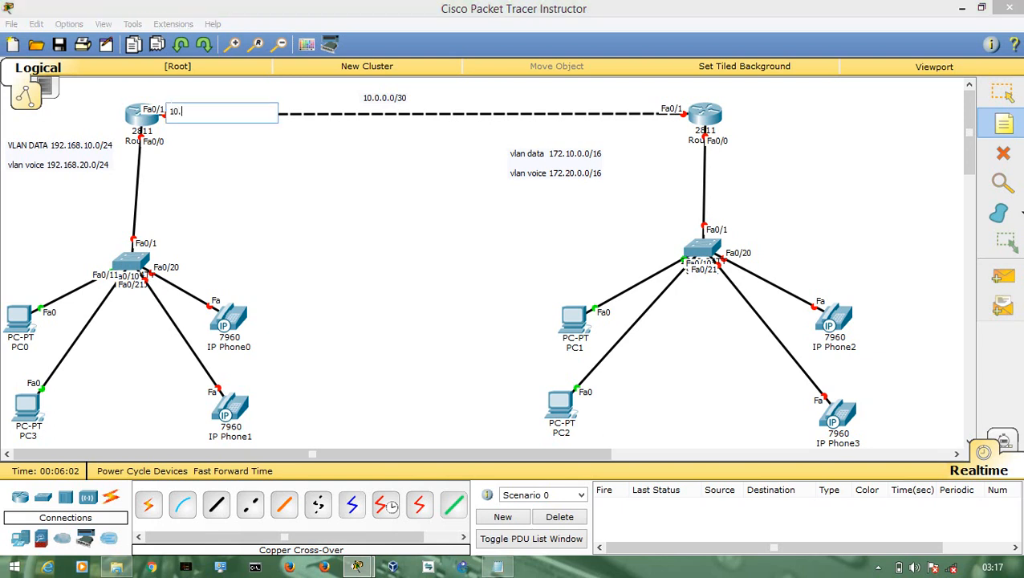
type("0.0.1/30")
- Label the second router's Fa0/1 end of the link with 10.0.0.2/30 and move the label clear of the port name
left_click(620, 100)
type("10.0.0.")
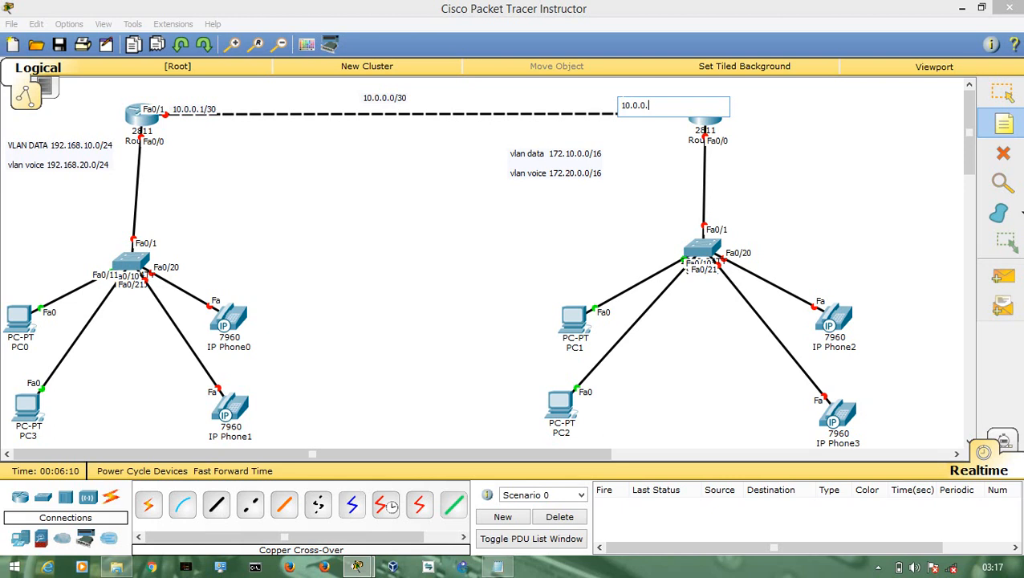
type("2/30")
left_click(651, 147)
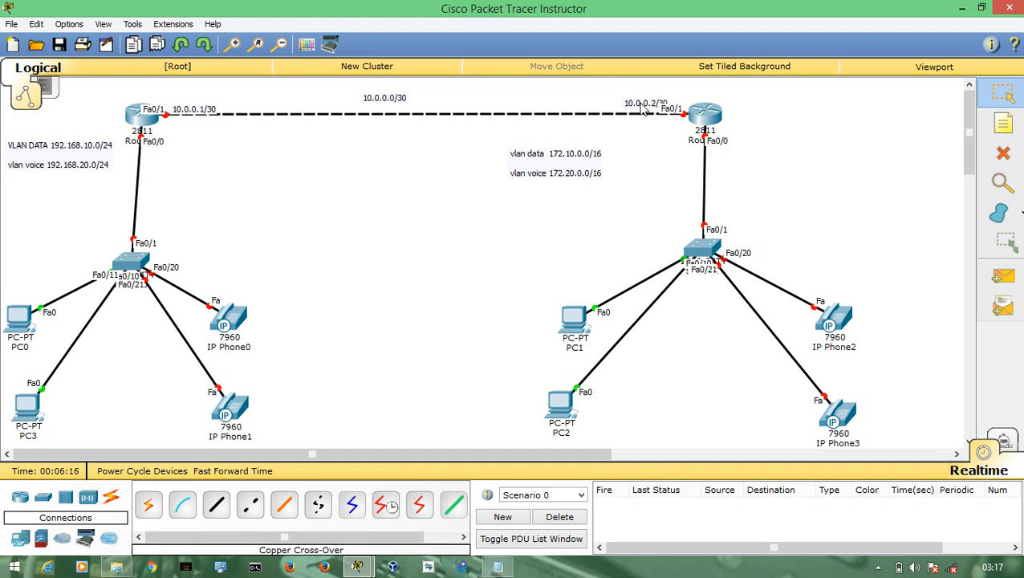
double_click(645, 104)
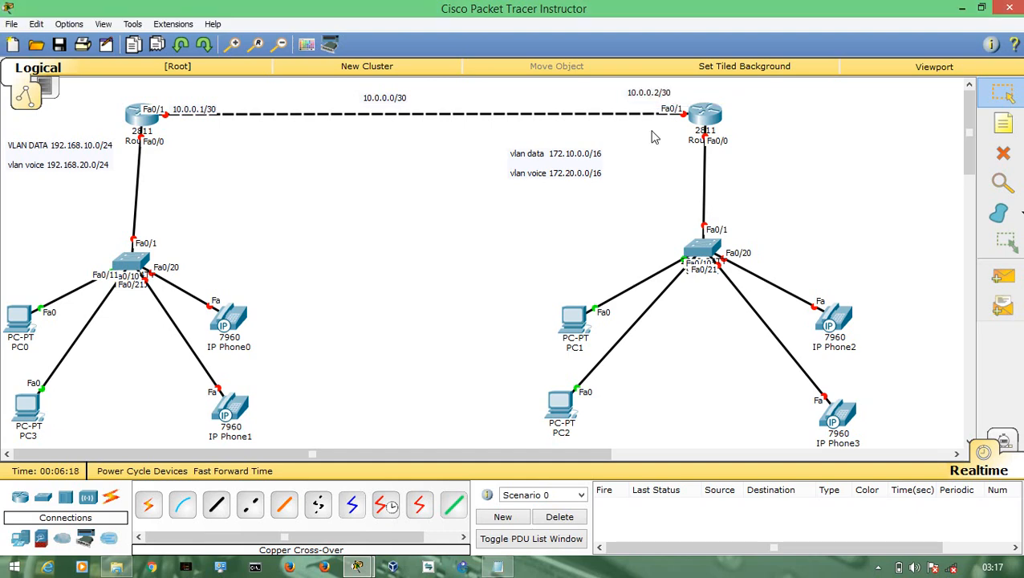
- Create VLAN 10 named data on Switch0
left_click(136, 265)
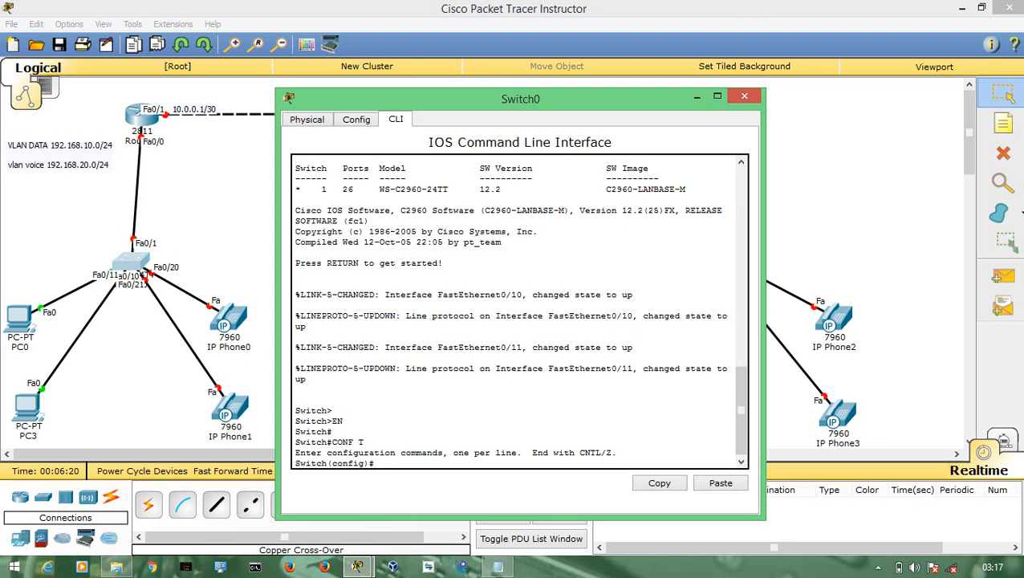
type("vlan 10")
key("Return")
type("name data")
key("Return")
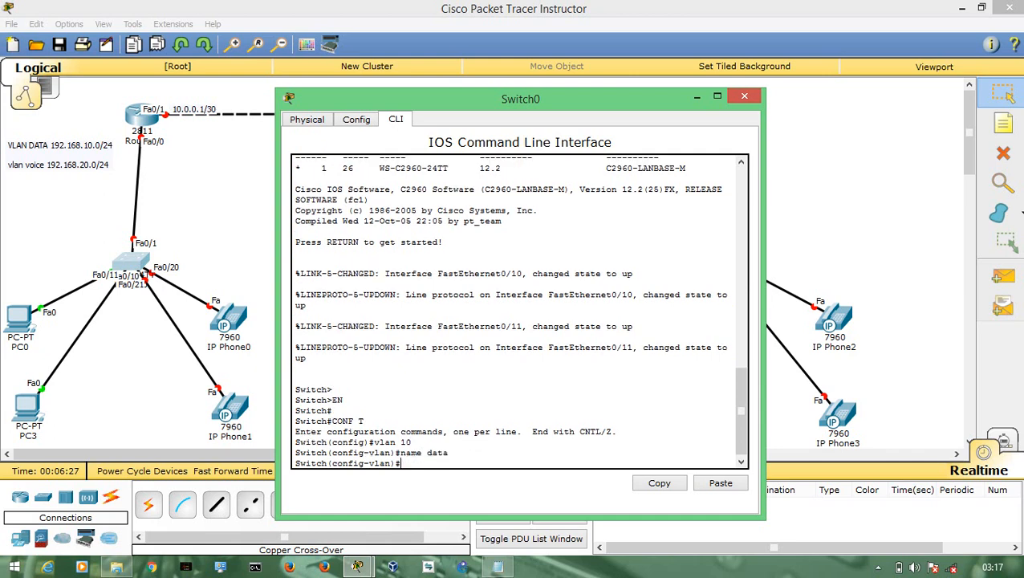
- Try to create a VLAN using the word voice in place of a VLAN number
type("vlan voice")
key("Return")
type("na")
key("BackSpace")
key("BackSpace")
key("Up")
key("Return")
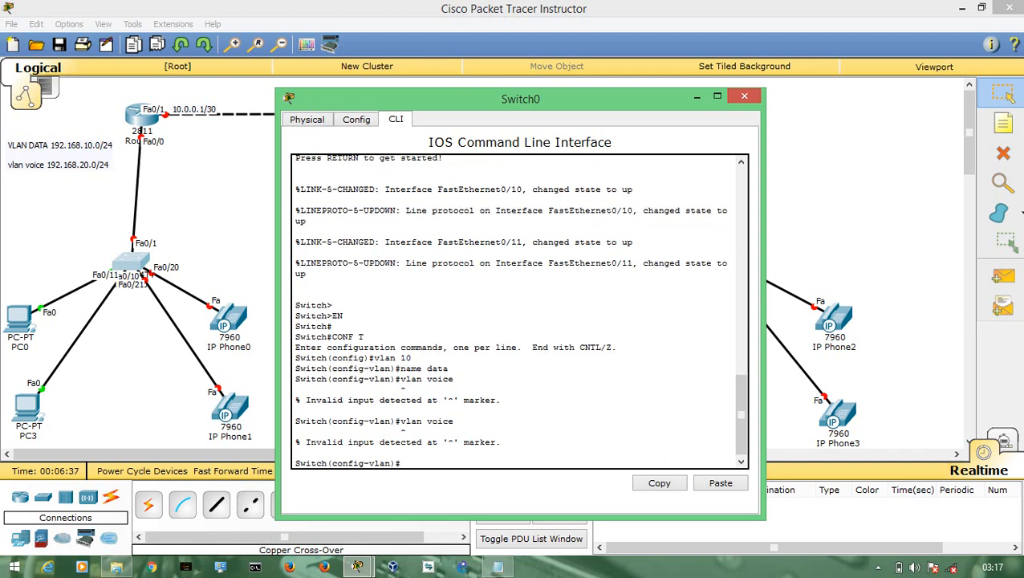
- Correct the previous command to create VLAN 20 on Switch0
key("Up")
key("BackSpace")
key("BackSpace")
key("BackSpace")
key("BackSpace")
key("BackSpace")
key("BackSpace")
type("20")
key("Return")
- Name VLAN 20 voice and return to global configuration mode
type("n a")
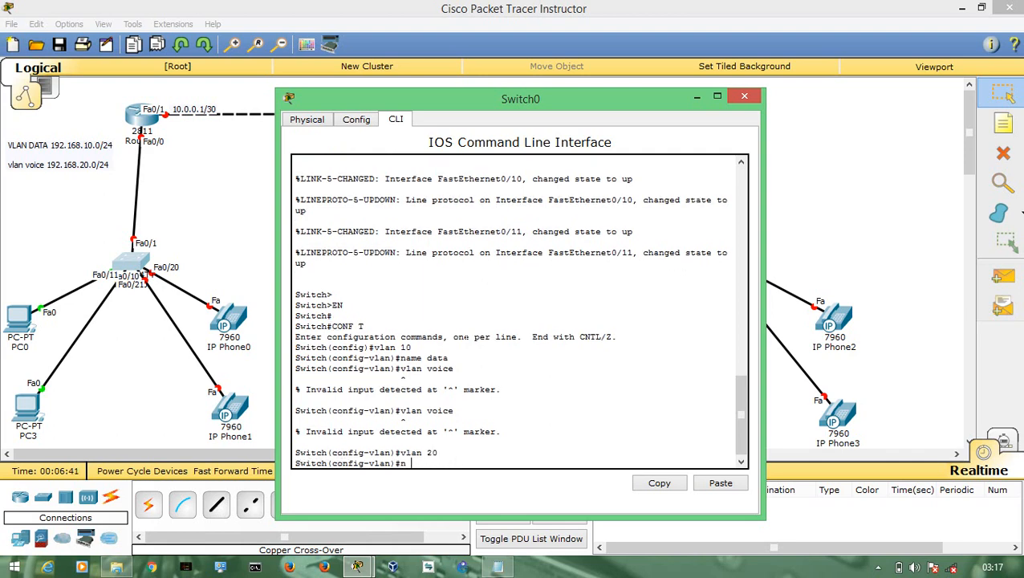
key("BackSpace")
key("BackSpace")
type("a voice$")
key("Return")
type("ex")
key("Return")
key("Return")
- Assign the interface range fastEthernet 0/10-11 to access VLAN 10, and return to global configuration mode
type("in")
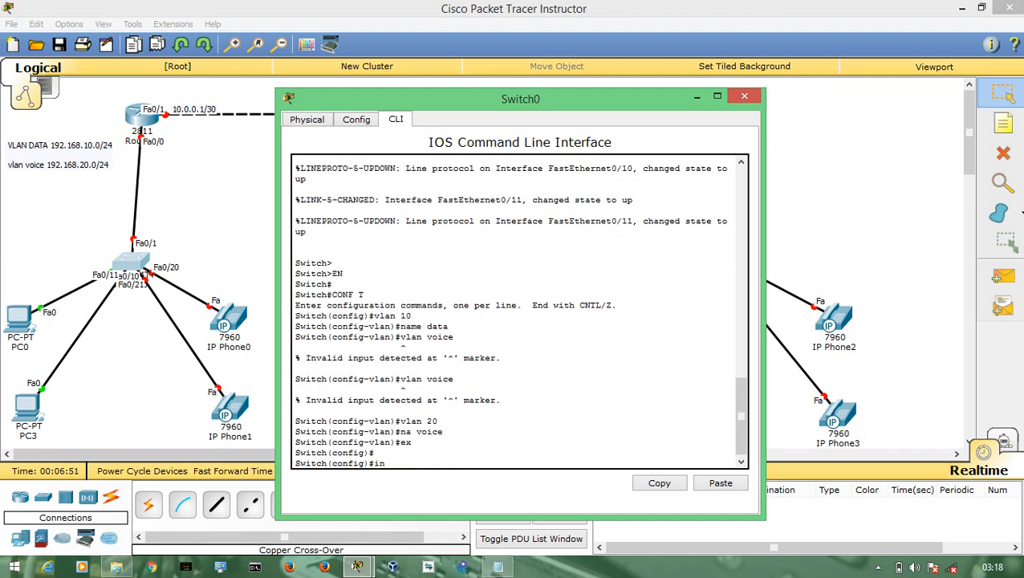
type("terface r")
key("Tab")
type("r")
key("Tab")
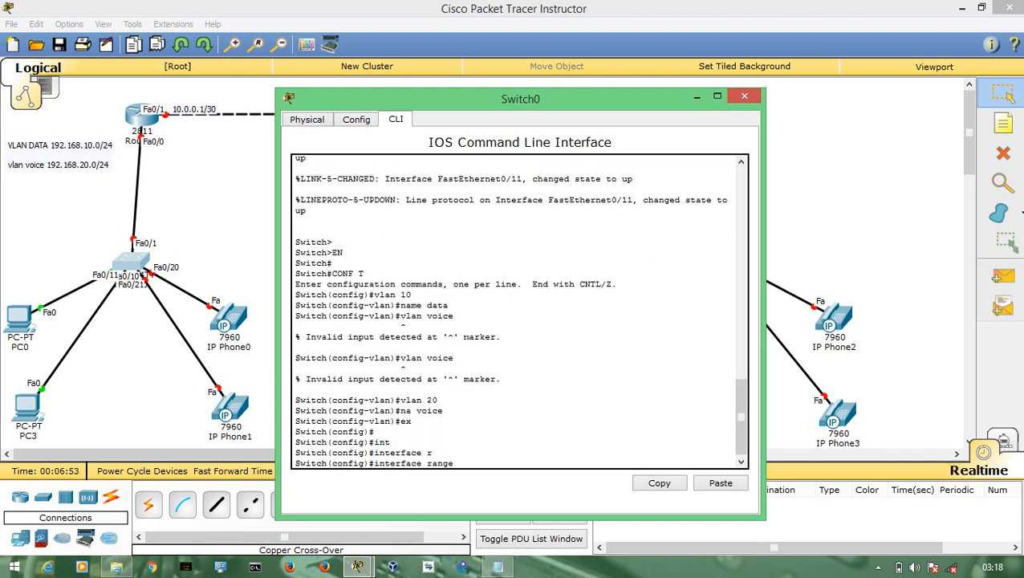
type("f")
key("Tab")
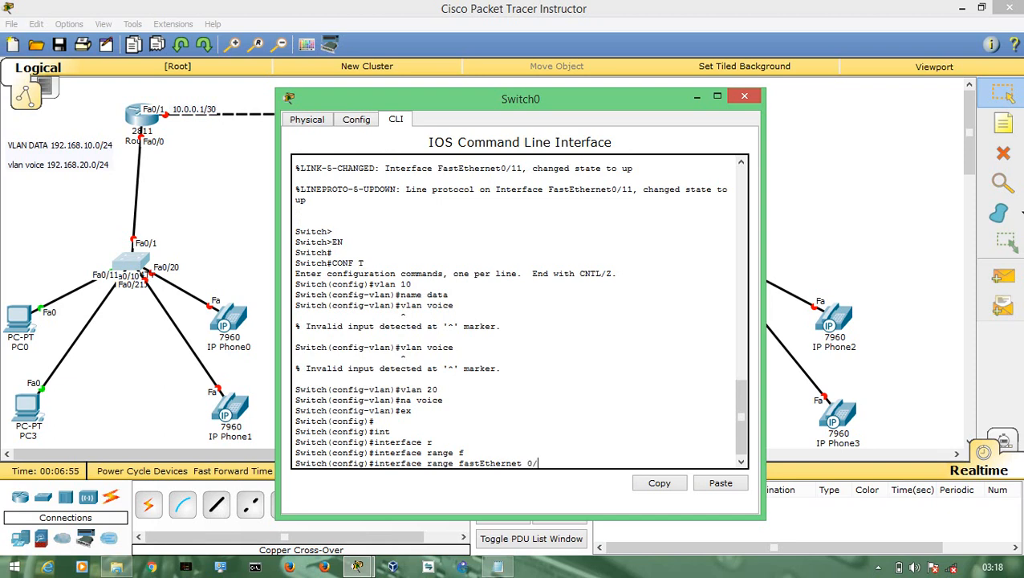
type("10-11")
key("Return")
type("sw")
key("Tab")
type("a")
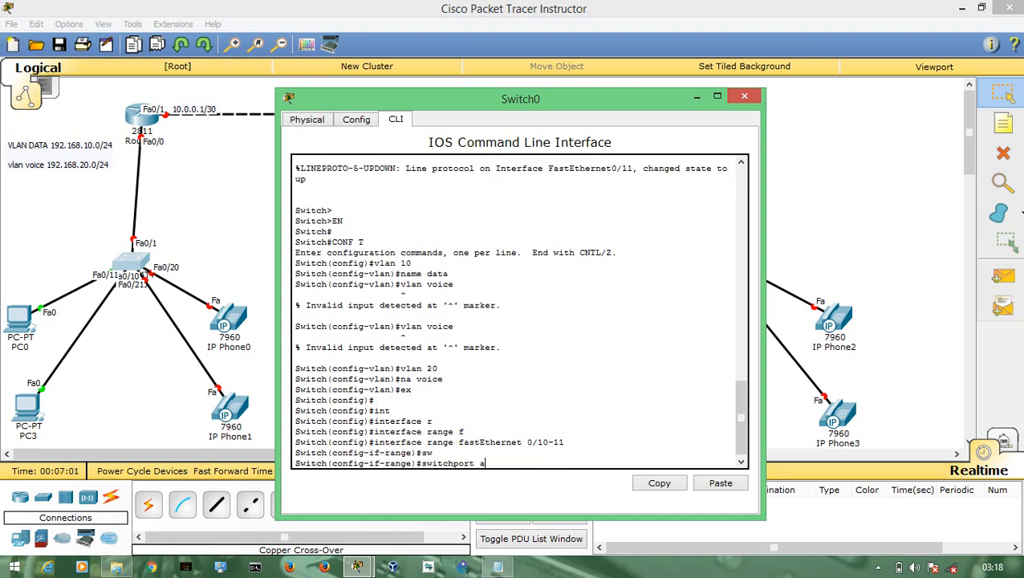
key("Tab")
type("v")
key("Tab")
type("10")
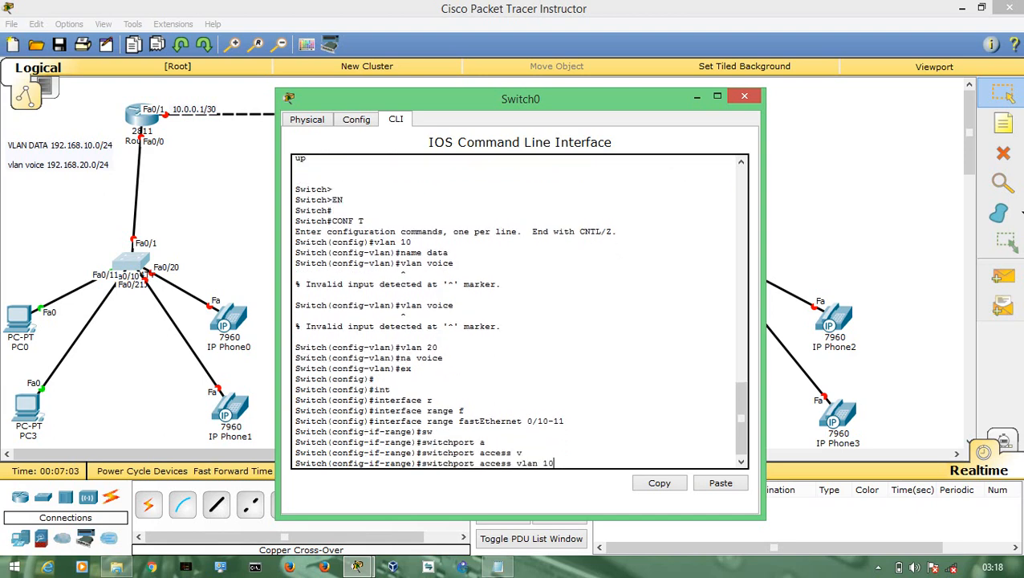
key("Return")
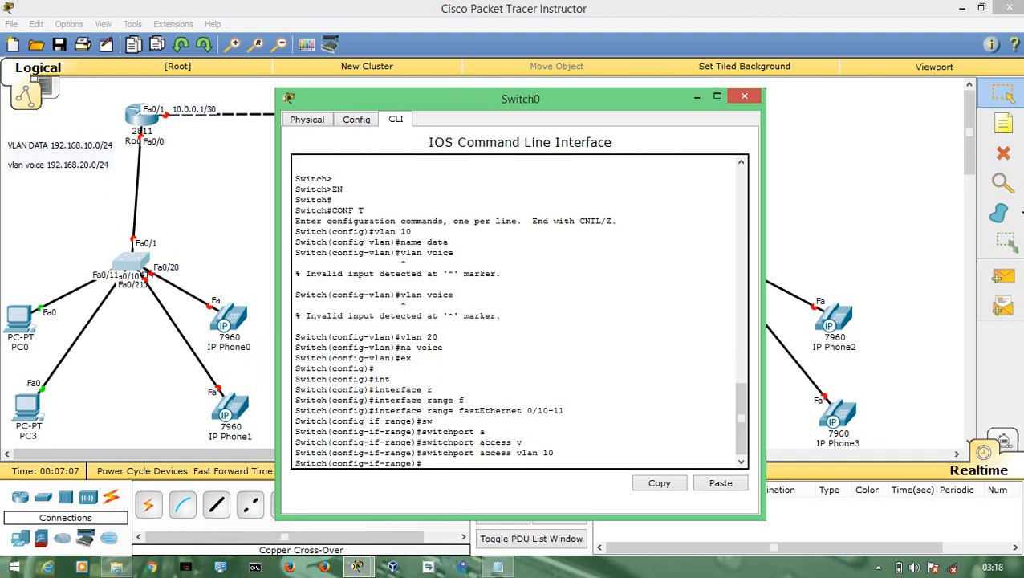
type("ex")
key("Return")
key("Return")
- Assign the interface range fastEthernet 0/20-21 to voice VLAN 20
type("int")
key("Tab")
type("r")
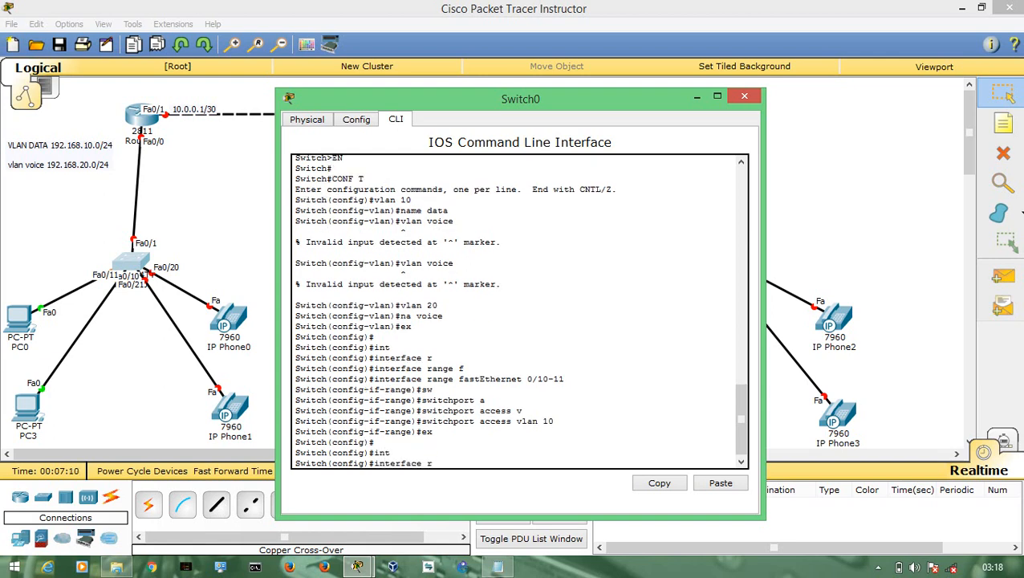
key("Tab")
type("f")
key("Tab")
type("0")
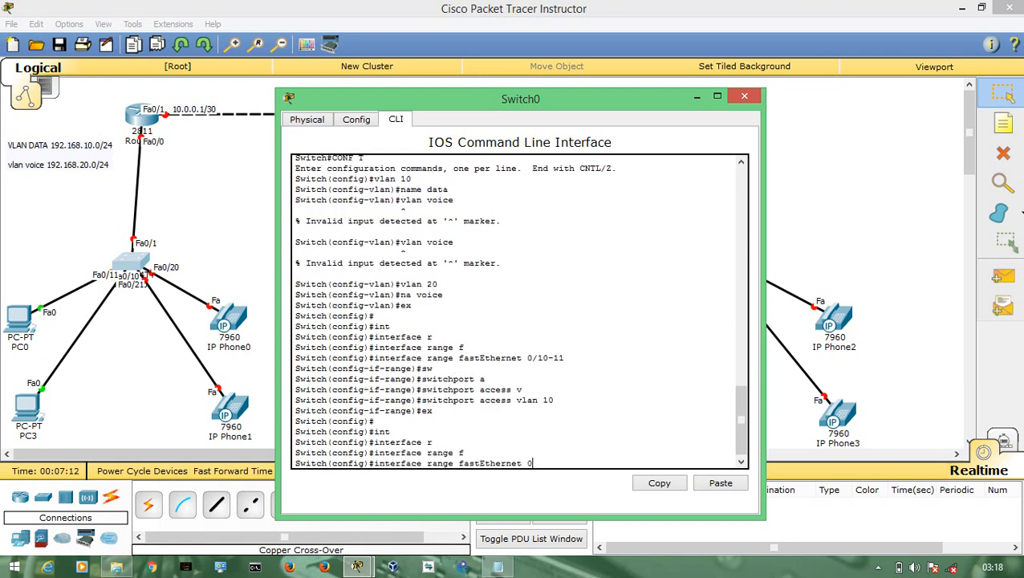
type("/20-21")
key("Return")
type("s")
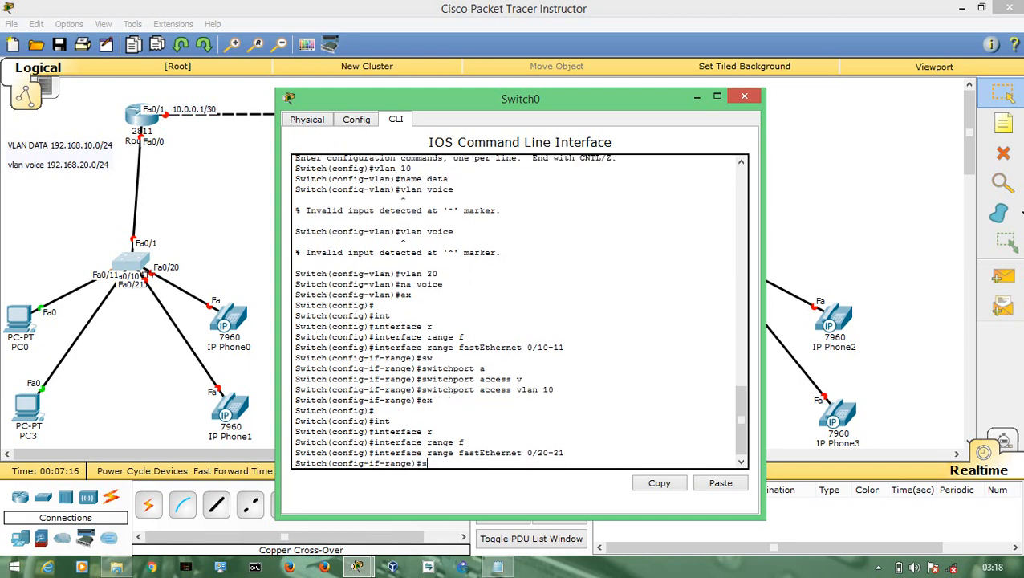
type("witchport")
key("Tab")
type("v")
key("Tab")
type("v")
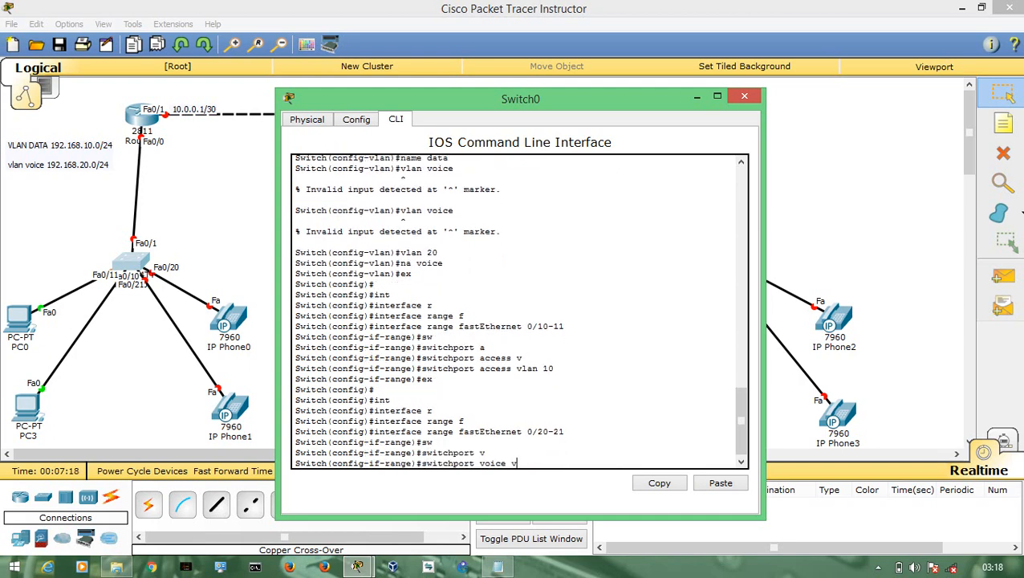
key("Tab")
type("20")
key("Return")
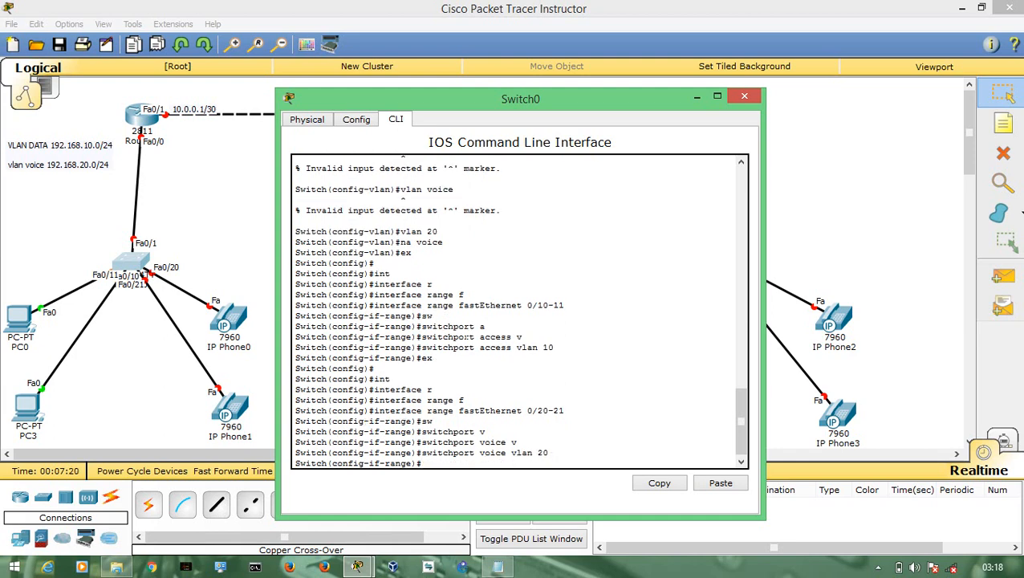
- Set Switch0's interface fa 0/1 to trunk mode
type("int ")
type("fa")
type(" 0/0")
key("BackSpace")
type("1")
key("Return")
type("sw")
key("Tab")
type("m")
key("Tab")
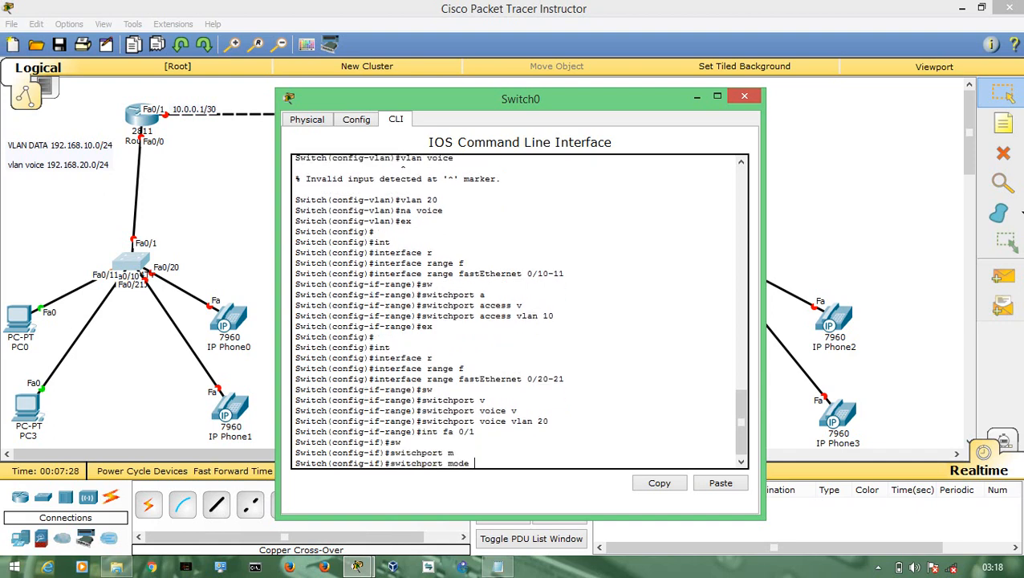
type("t")
key("Tab")
key("Return")
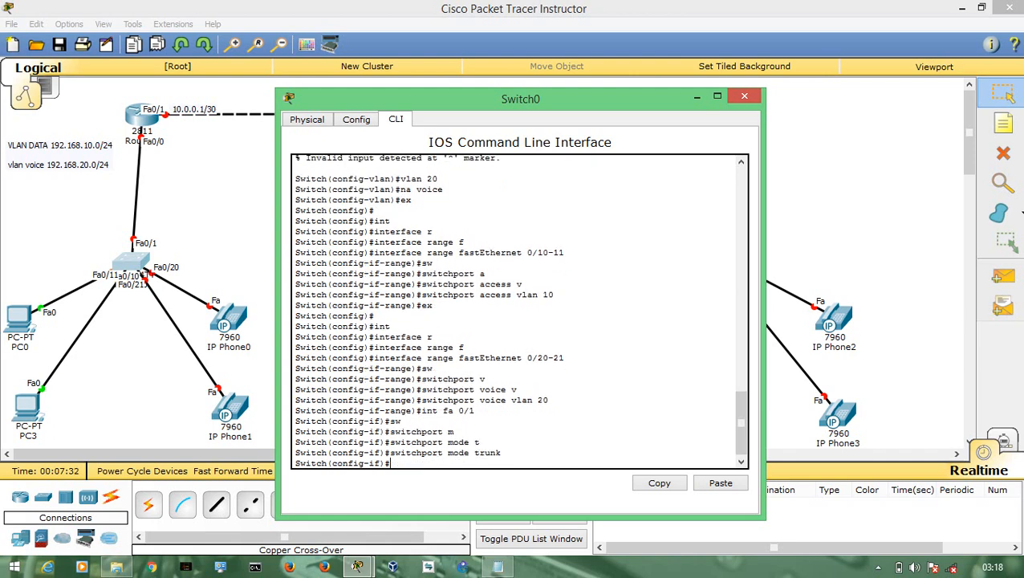
- Close Switch0's configuration window and move IP Phone1 slightly closer to PC3 in the topology
left_click(744, 96)
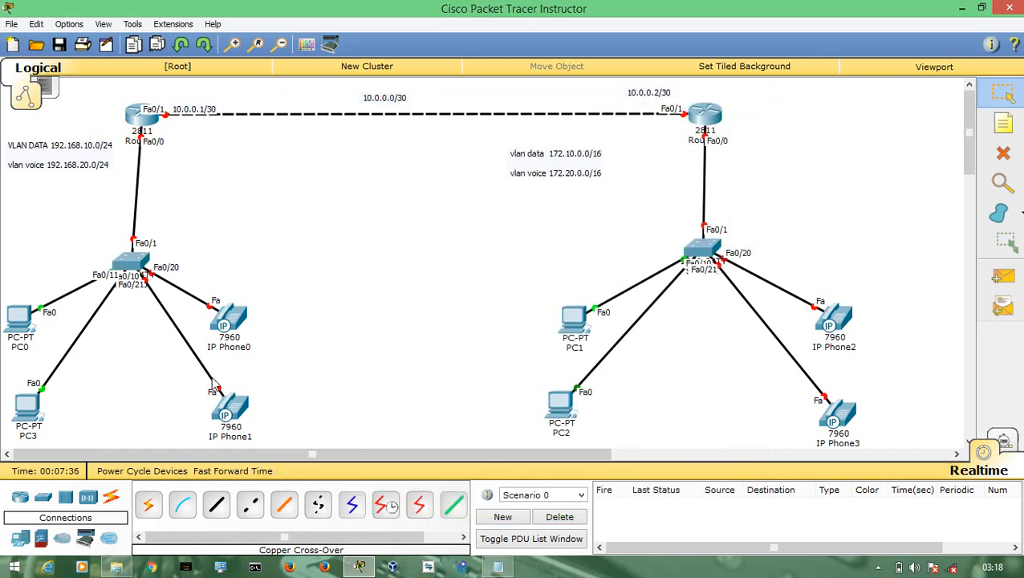
left_click_drag(239, 414, 196, 414)
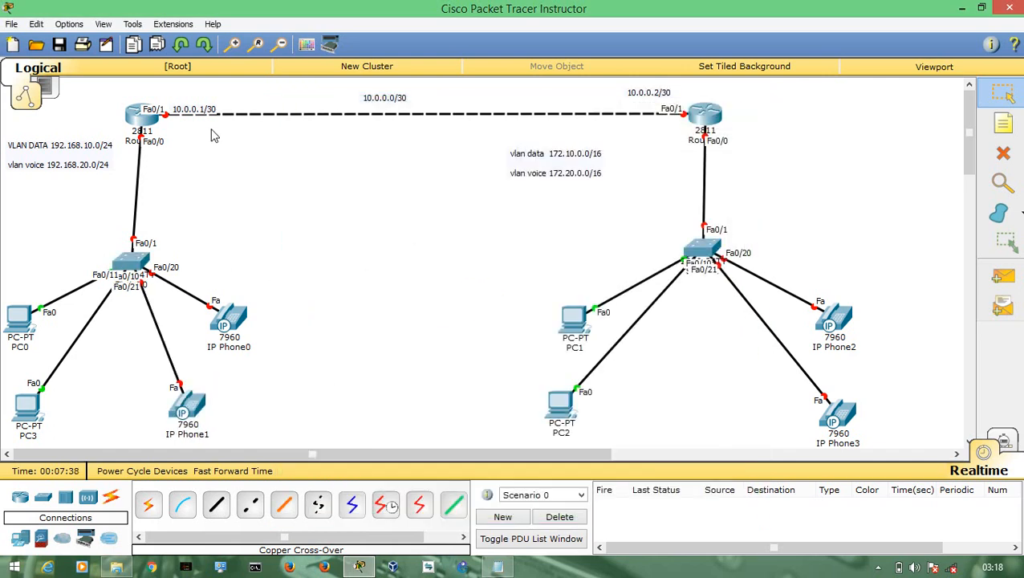
- Open Router0's command line, decline the initial configuration dialog, and enter global configuration mode
left_click(150, 125)
left_click(395, 120)
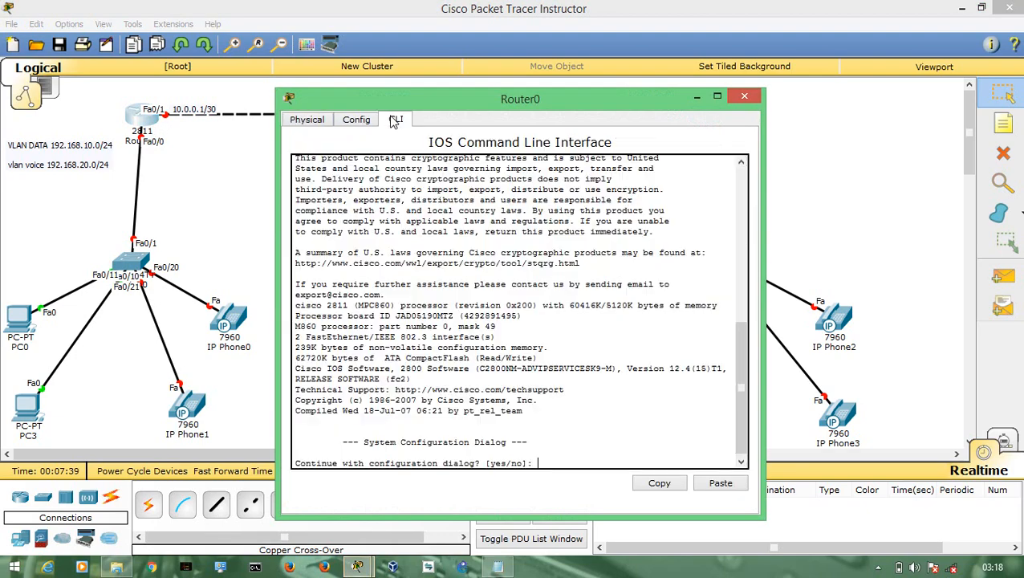
type("n")
key("Return")
key("Return")
type("en")
key("Return")
key("Return")
type("conft")
key("BackSpace")
type("t")
key("Return")
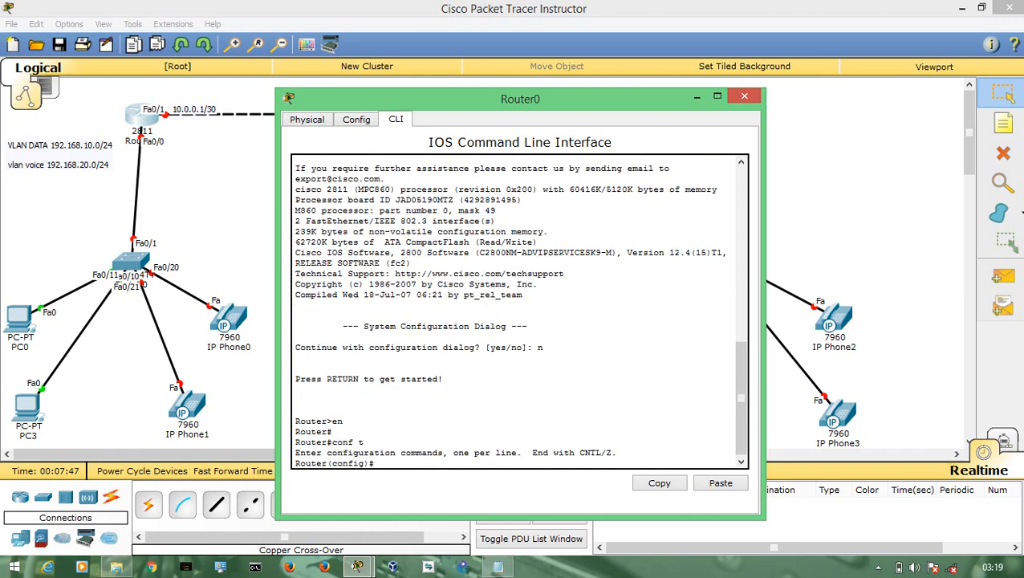
- Set Router0's hostname to CME
type("hos")
key("Tab")
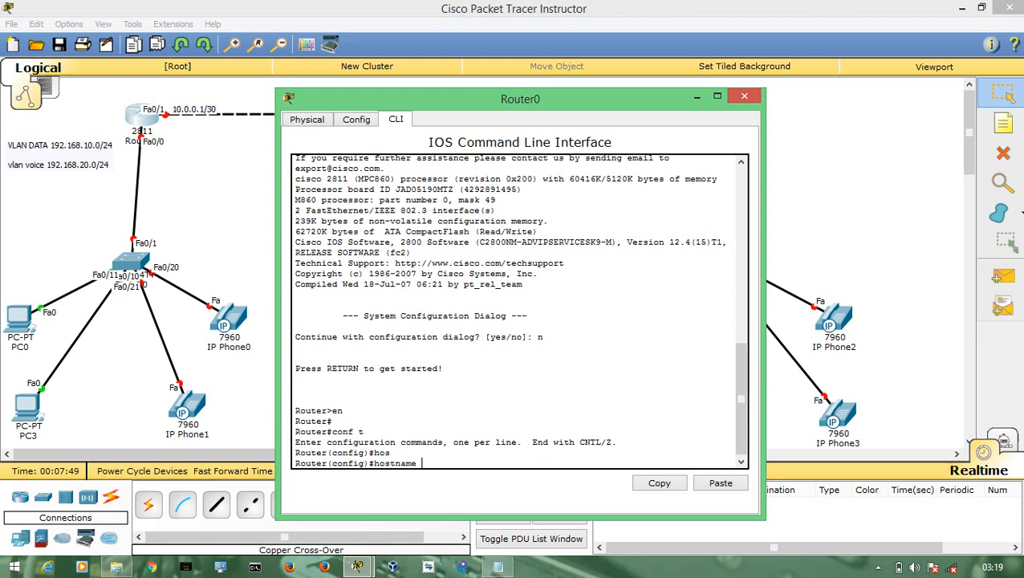
type("CME")
key("Return")
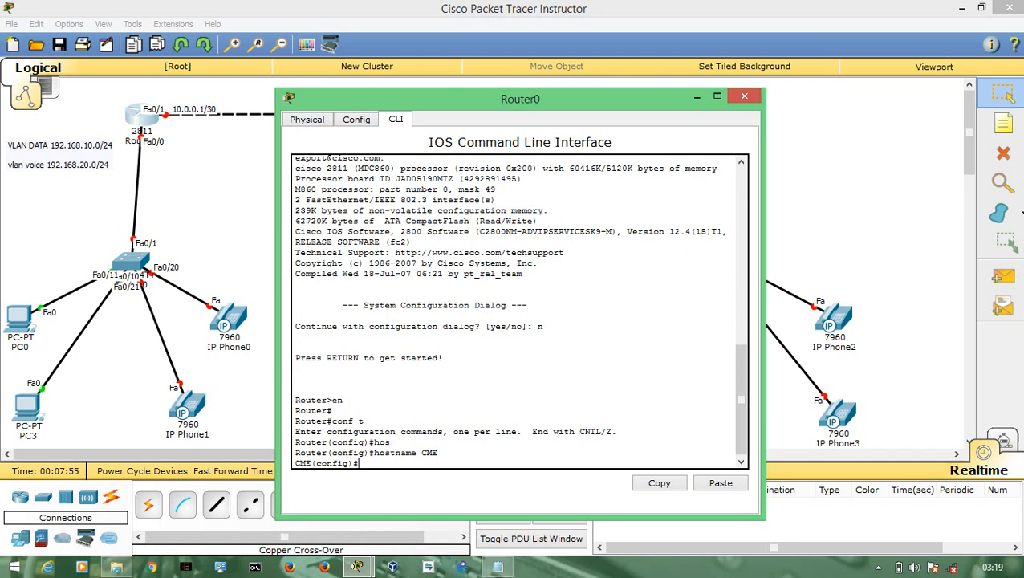
- Enable interface fa 0/0 on the CME router with no shutdown
type("int fa 0/0")
key("Return")
type("nfig-if)#n sh")
key("Return")
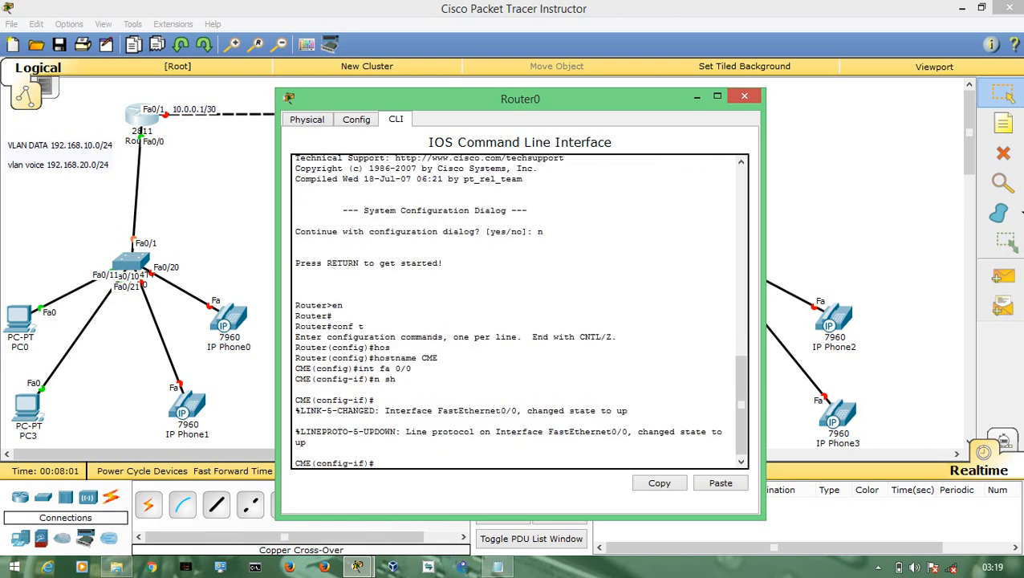
- Create subinterface fa 0/0.10 on the CME router with dot1Q encapsulation for VLAN 10
type("int fa 0/0.10")
key("Return")
key("Return")
type("enc")
key("Tab")
type("d")
key("Tab")
type("10")
key("Return")
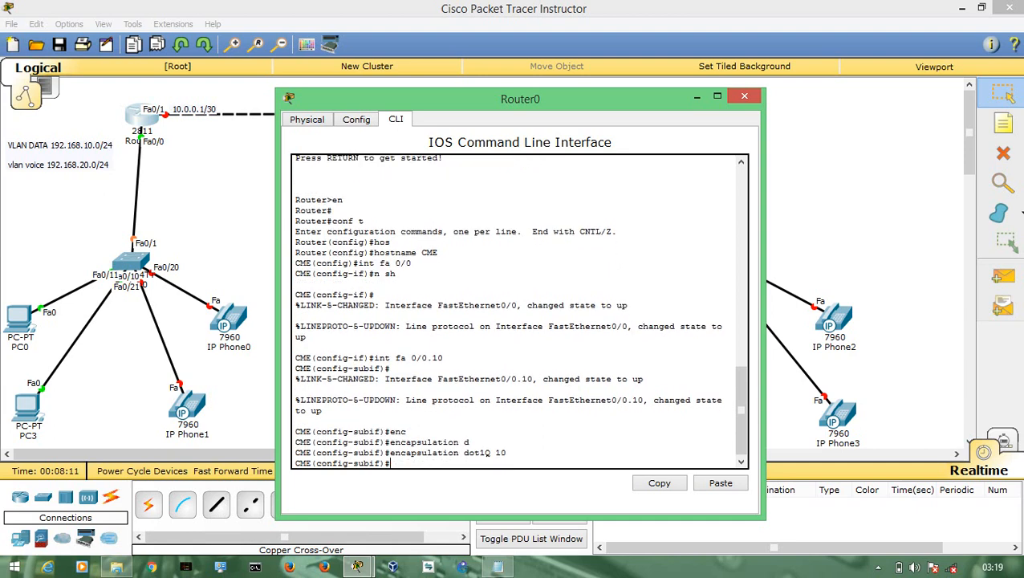
- Assign IP address 192.168.10.254 with mask 255.255.255.0 to subinterface fa 0/0.10
type("ip add")
key("Tab")
type("192.168.10.254")
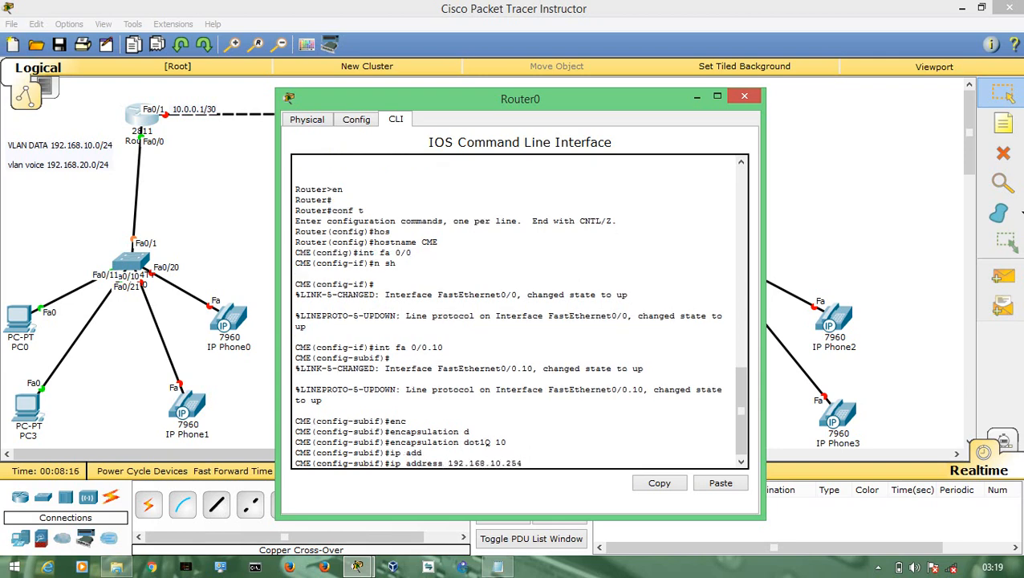
type(" 255.255.255.0")
key("Return")
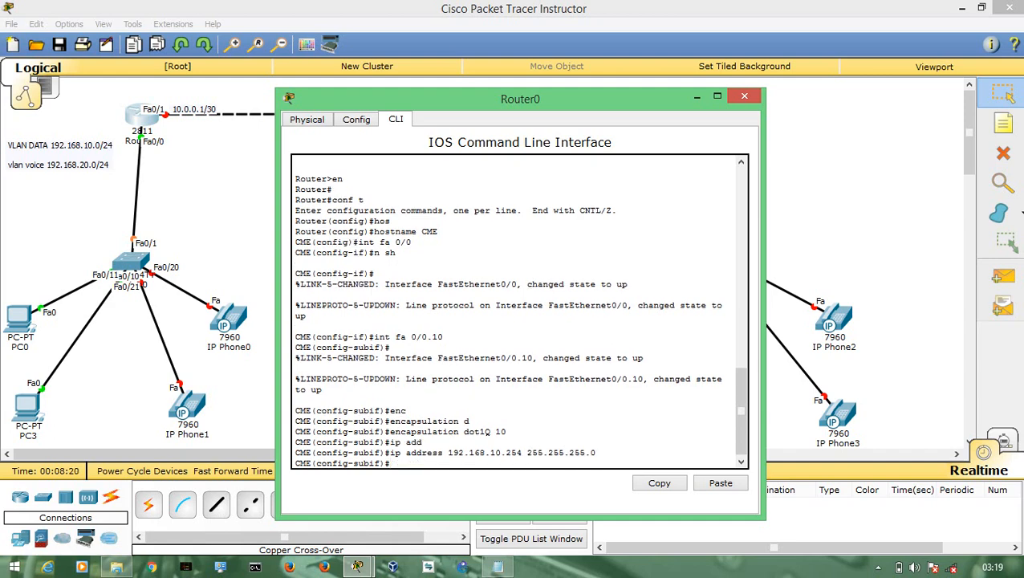
- Create subinterface fa 0/0.20 on the CME router with dot1Q encapsulation for VLAN 20
type("int fa 0/0.0")
key("BackSpace")
type("20")
key("Return")
type("en")
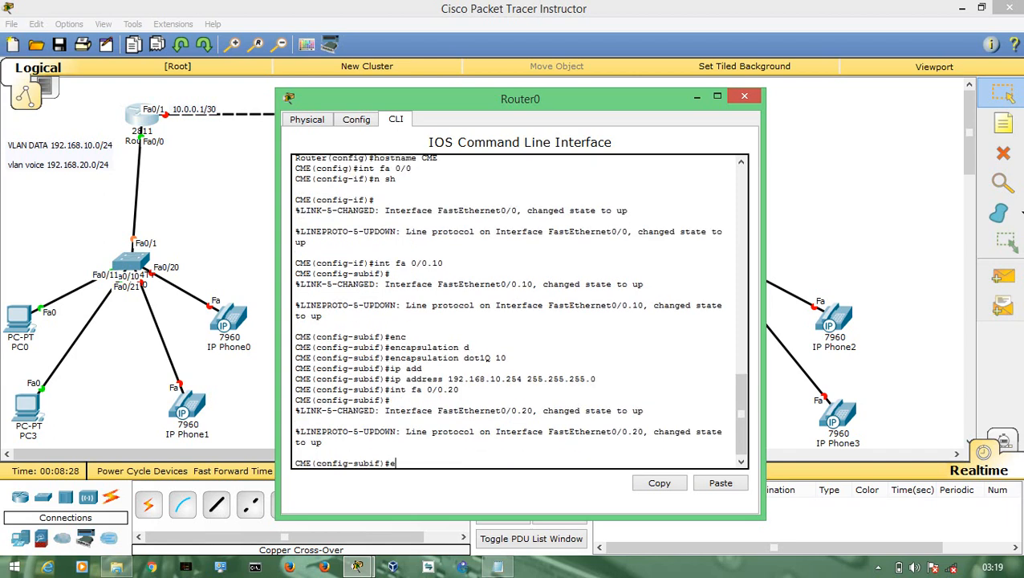
key("Tab")
type("d")
key("Tab")
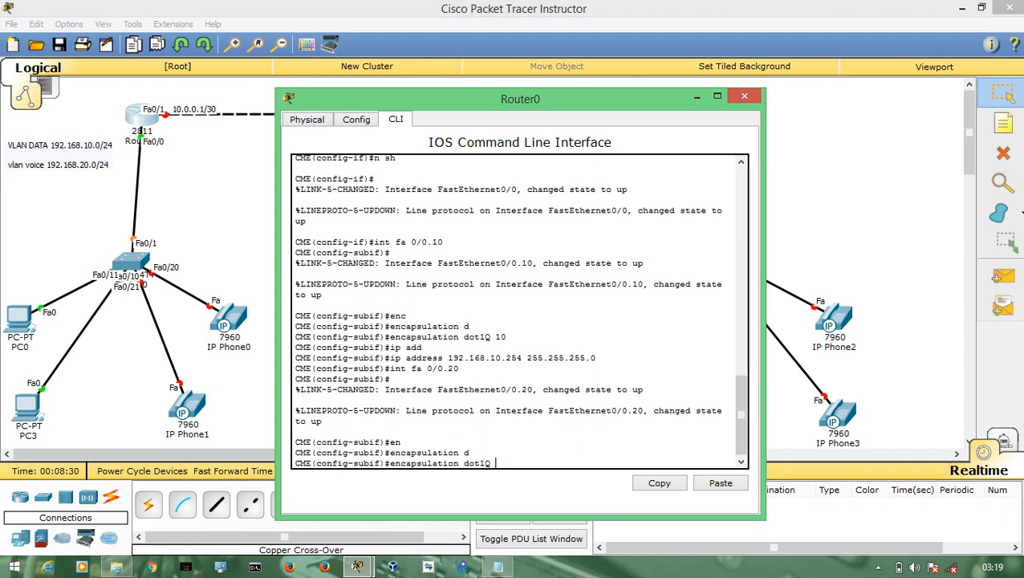
type("20")
key("Return")
- Assign IP address 192.168.20.254 with mask 255.255.255.0 to subinterface fa 0/0.20, and return to global configuration mode
type("ip add")
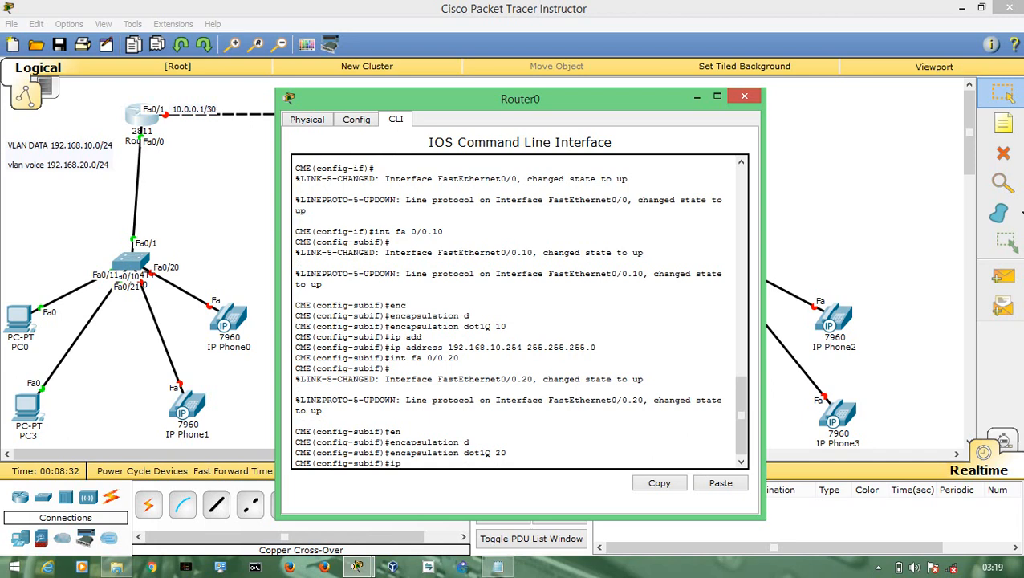
key("Tab")
type("19")
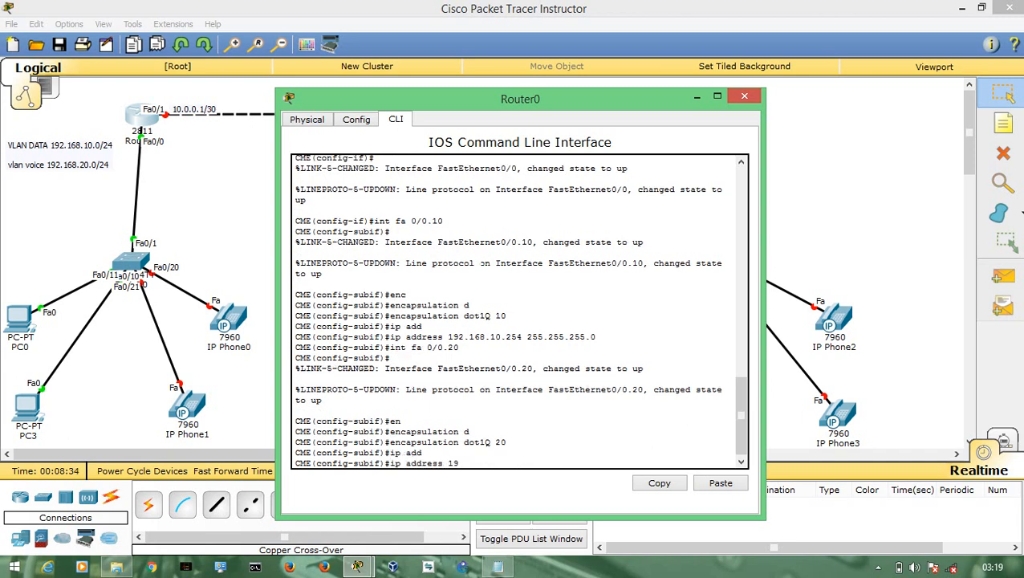
type("2.168.20.254 255.255.255.0")
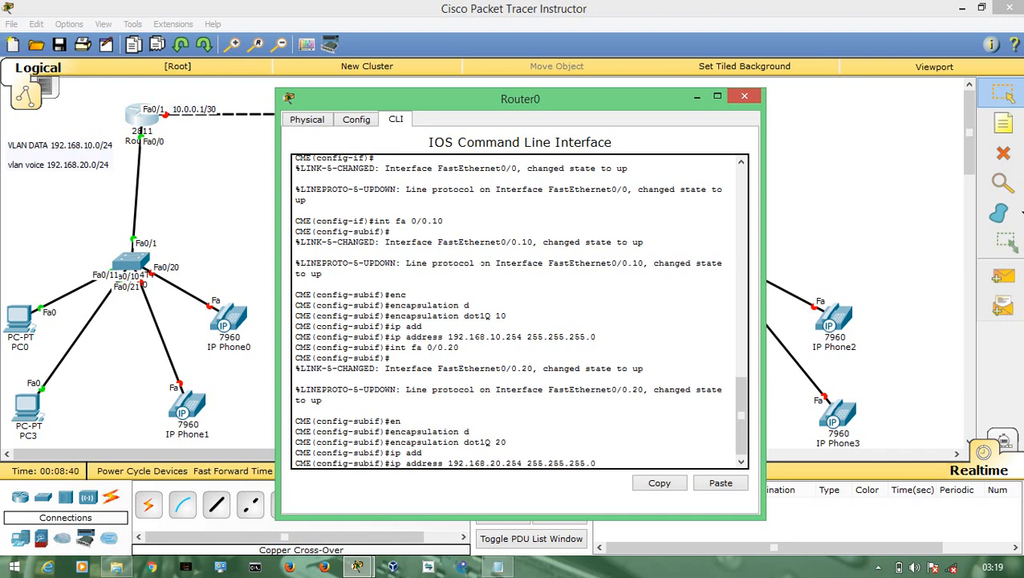
key("Return")
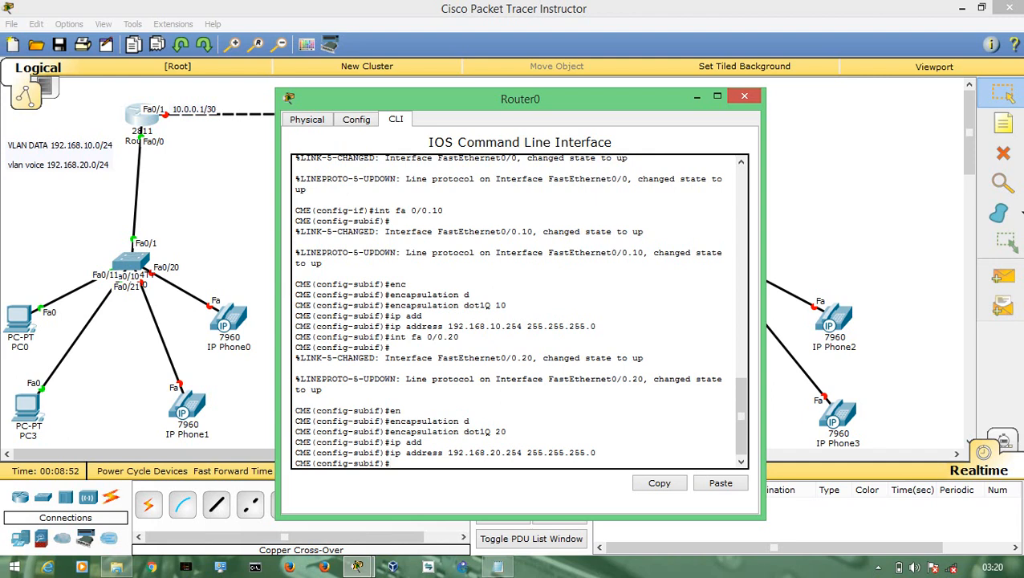
type("ex")
key("Return")
key("Return")
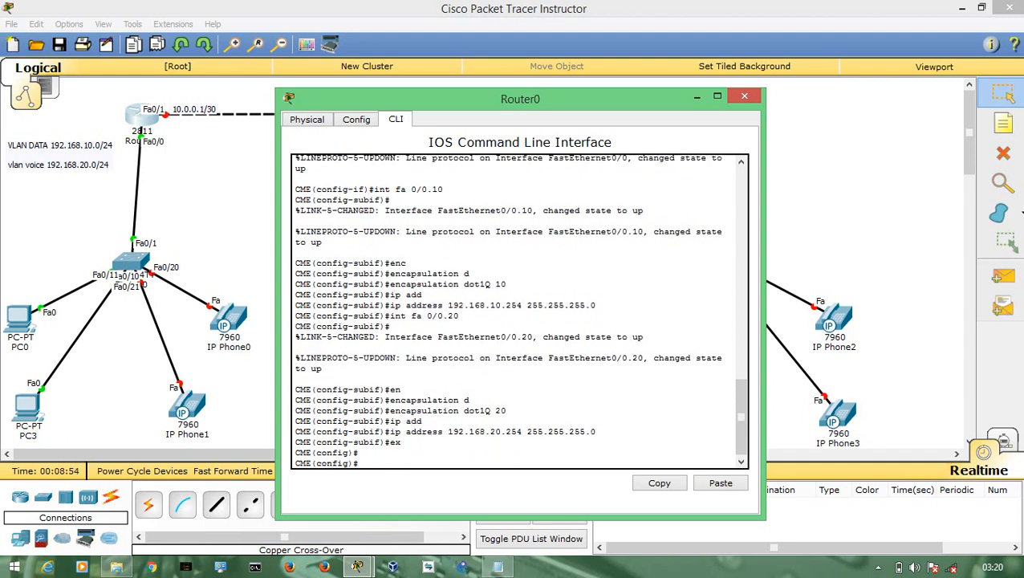
- Exclude the data gateway address 192.168.10.254 from DHCP on the CME router
type("ip dhc")
key("Tab")
type("exc")
key("Tab")
type("192")
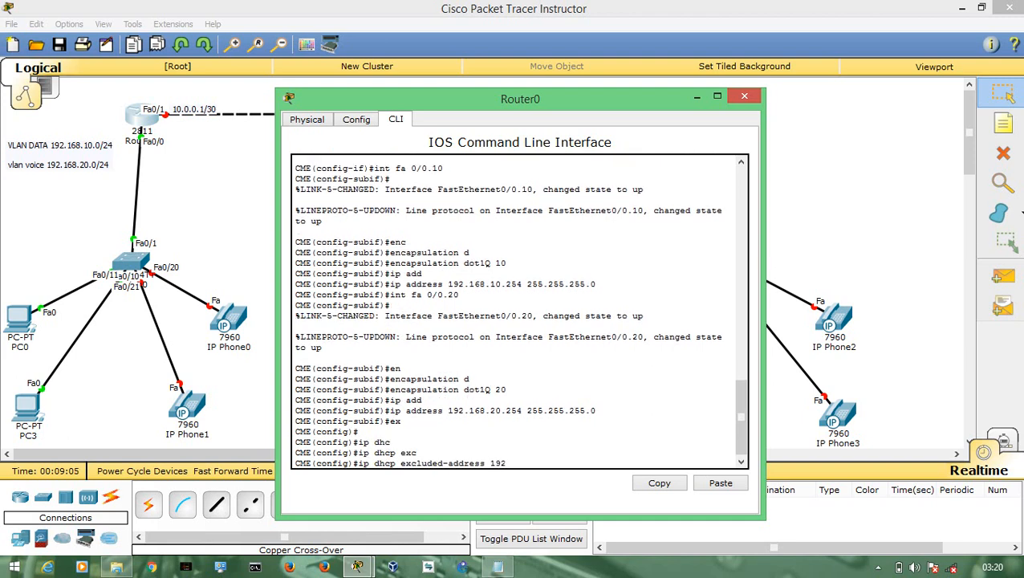
type(".168.10.254")
key("Return")
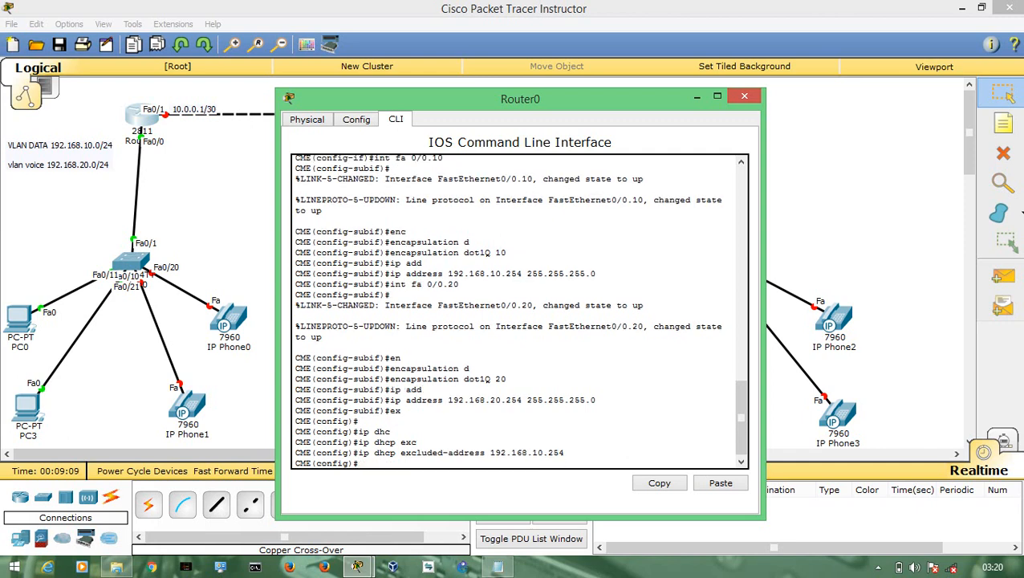
- Exclude the voice gateway address 192.168.20.254 from DHCP by reusing the previous command
key("Up")
key("Left")
key("Left")
key("Left")
key("Left")
key("BackSpace")
key("BackSpace")
type("20")
key("Return")
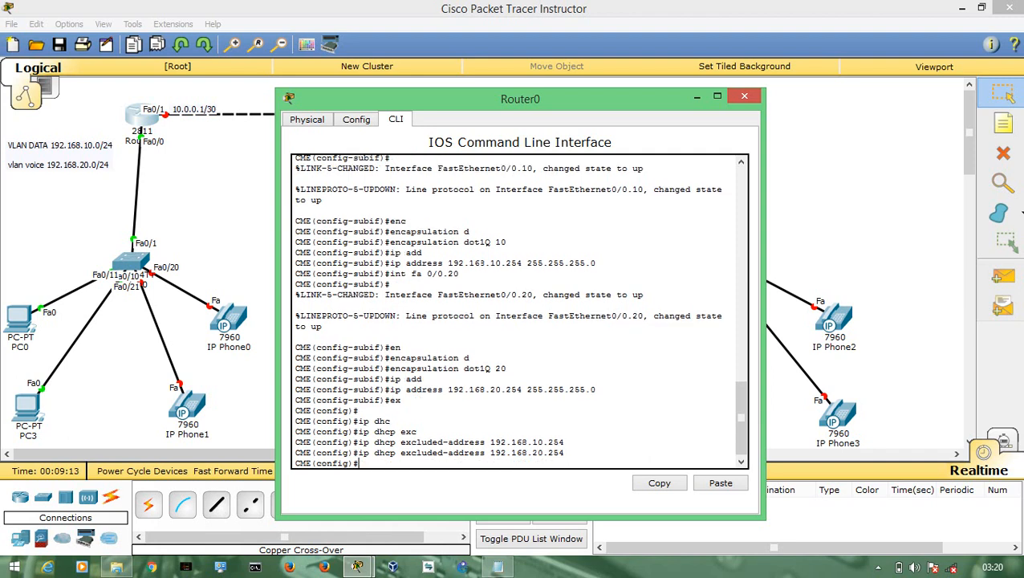
- Exclude the second site's data gateway address 172.10.0.254 from DHCP on the CME router
left_click_drag(608, 96, 503, 134)
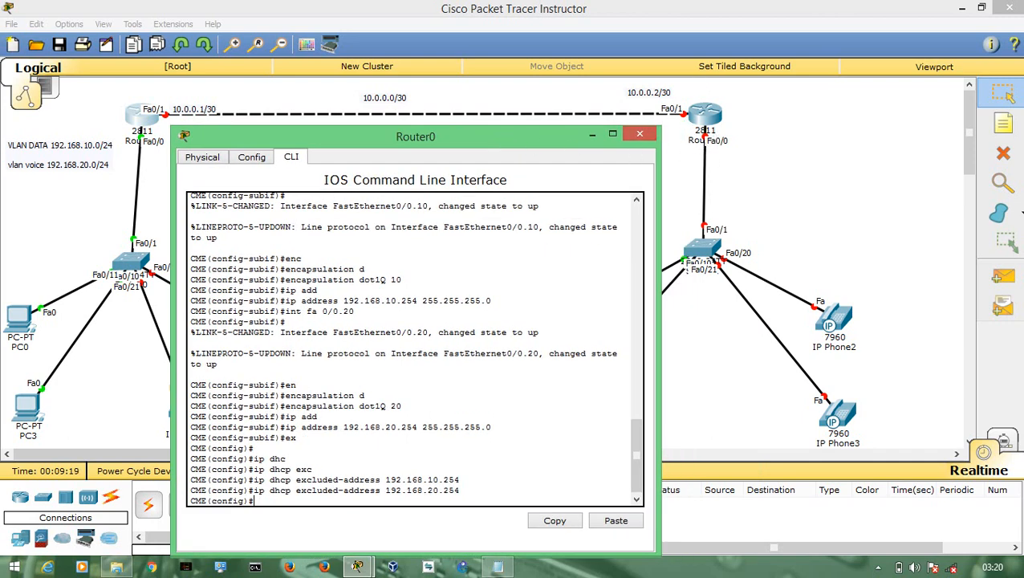
type("ip dh")
key("Tab")
type("ex")
key("Tab")
type("1")
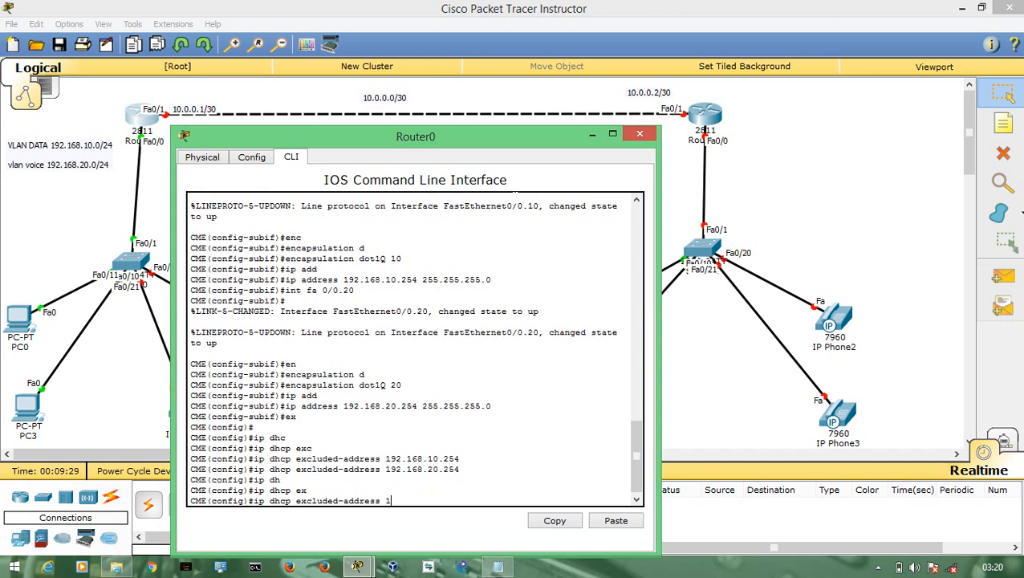
type("72.10.0.254")
key("Return")
- Exclude the second site's voice gateway address 172.20.0.254 from DHCP by reusing the previous command
key("Up")
key("Left")
key("Left")
key("Left")
key("BackSpace")
key("BackSpace")
type("20")
key("Return")
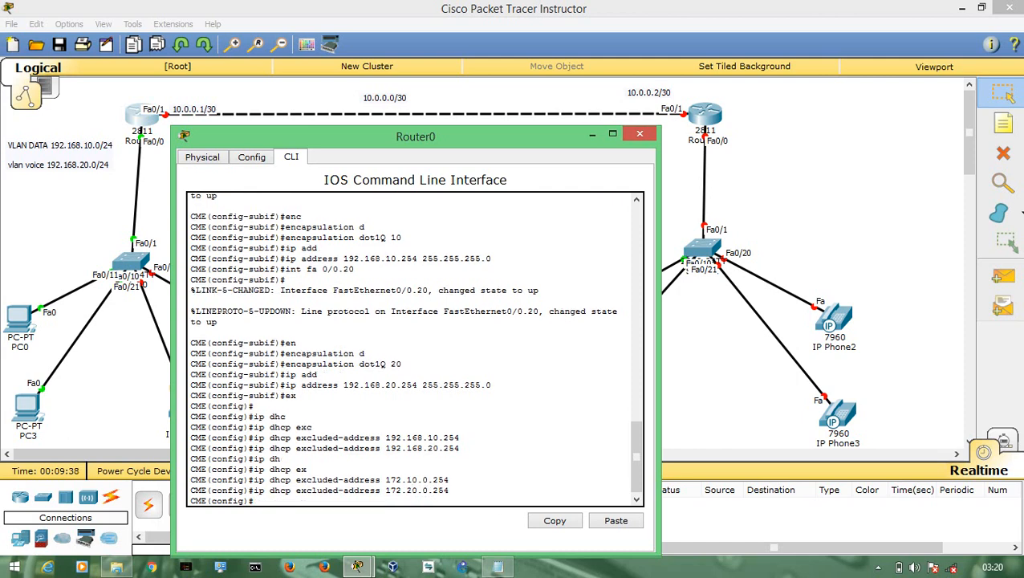
- Create the DHCP pool data1 for network 192.168.10.0 with mask 255.255.255.0
type("ip dh")
key("Tab")
type("p")
key("Tab")
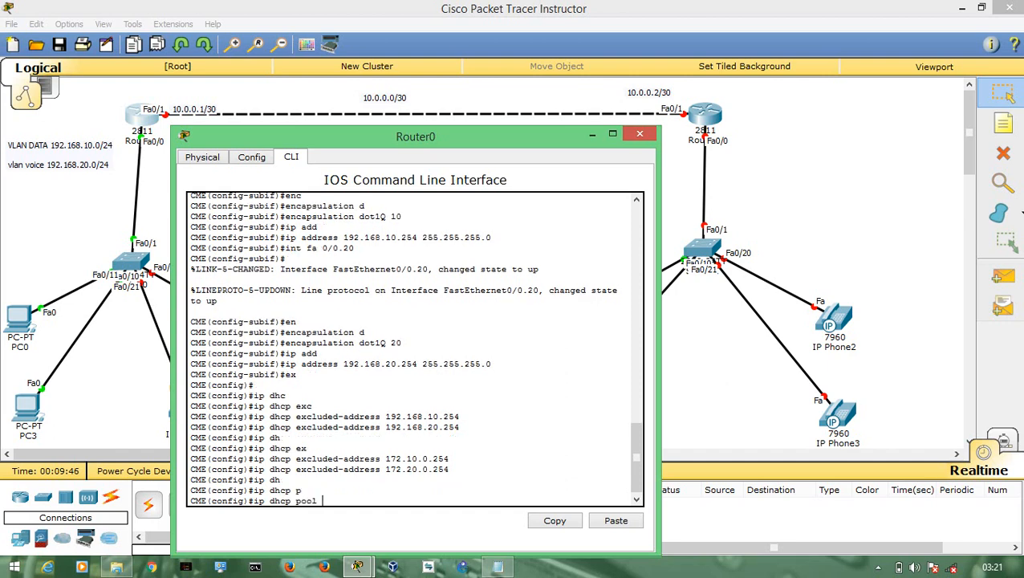
type("data1")
key("Return")
type("net")
key("Tab")
type("192.168.10.0 25")
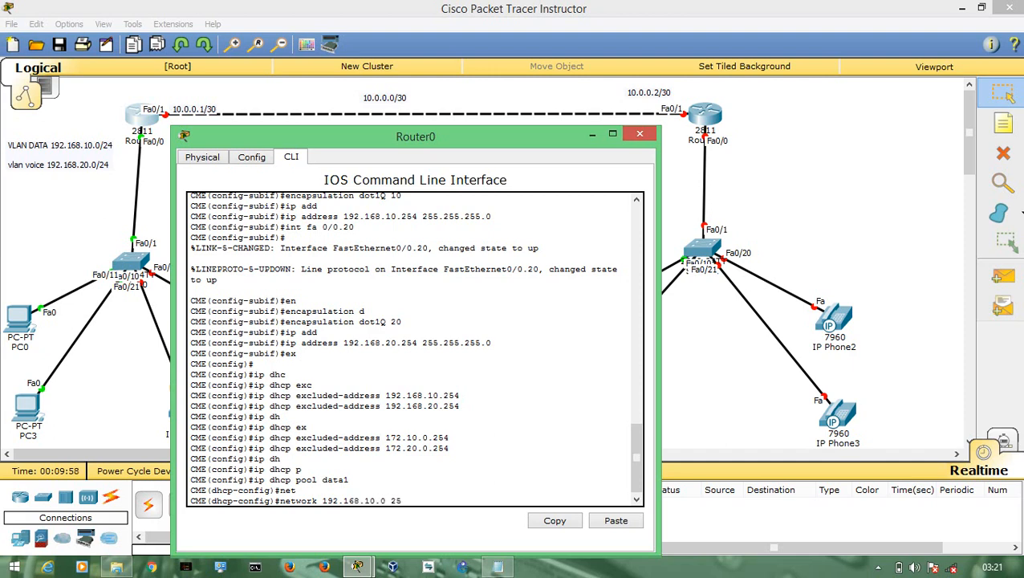
type("5.255.255.0")
key("Return")
- Set the data1 pool's default router to 192.168.10.254 and return to global configuration mode
type("def")
key("Tab")
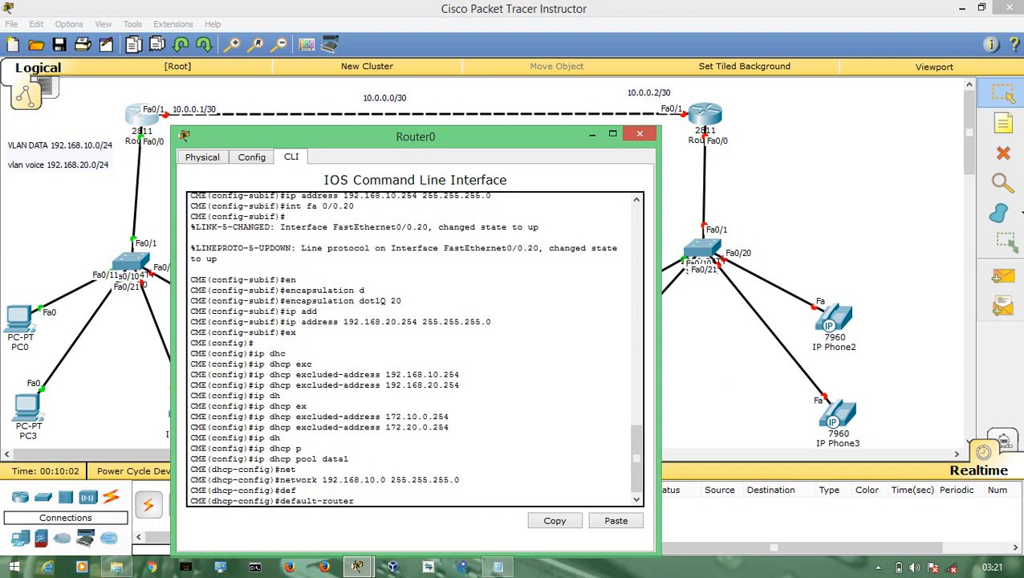
type("192.168.10.254")
key("Return")
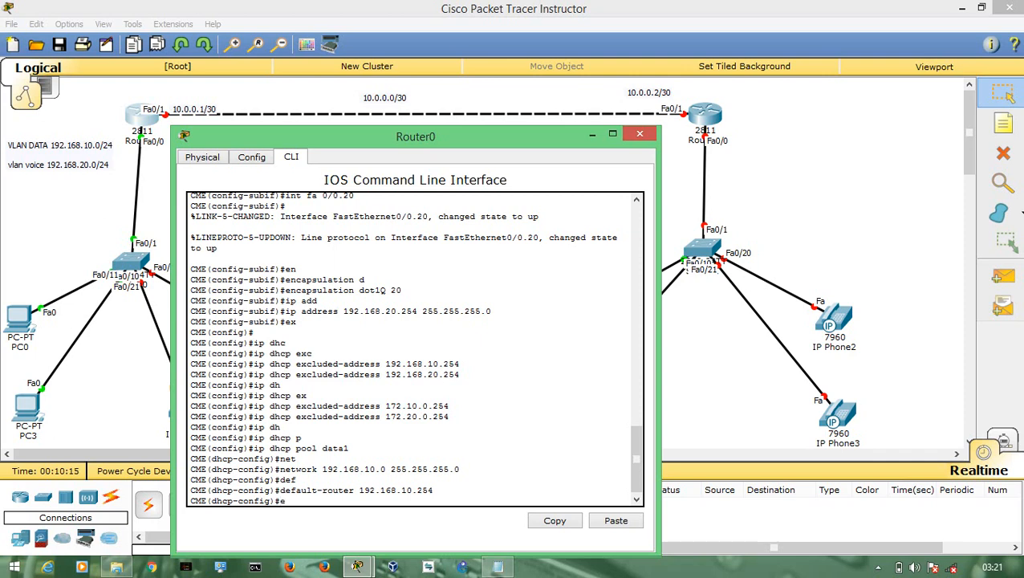
type("x*")
key("Return")
type("exi")
key("Return")
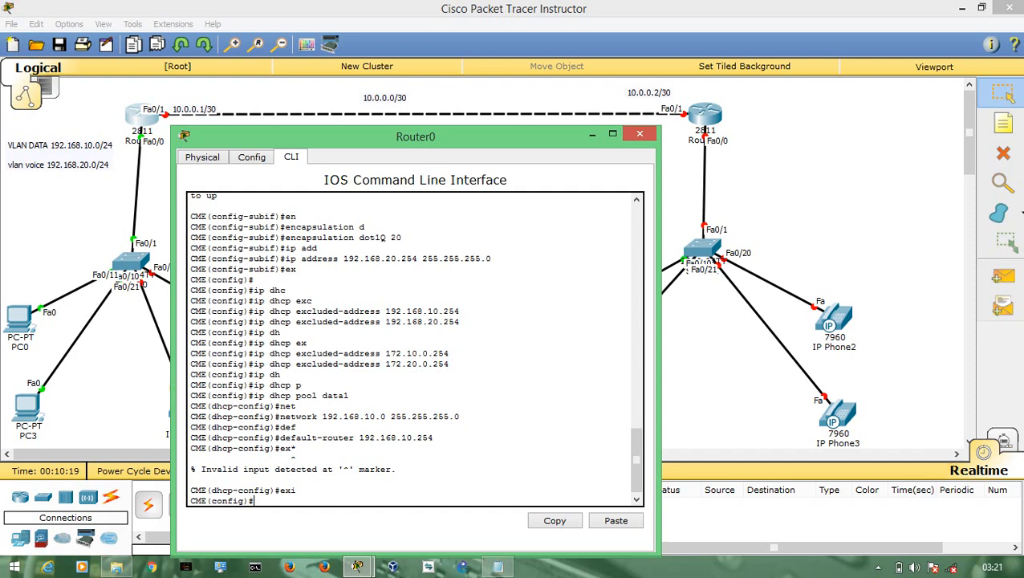
- Create the DHCP pool voice1 for network 192.168.20.0 with mask 255.255.255.0
type("ip dh")
type("c")
key("Tab")
type("p")
key("Tab")
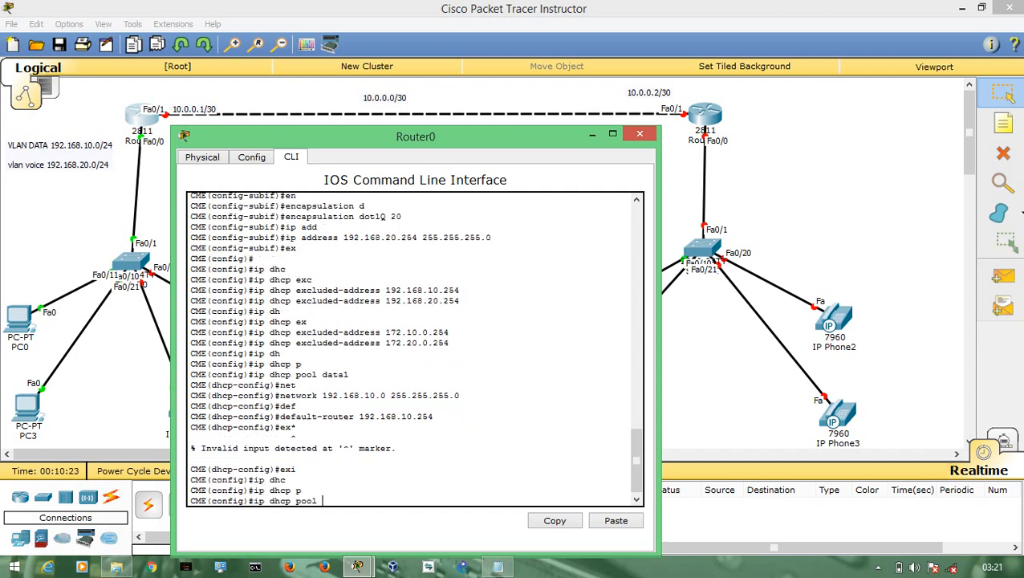
type("voice1")
key("Return")
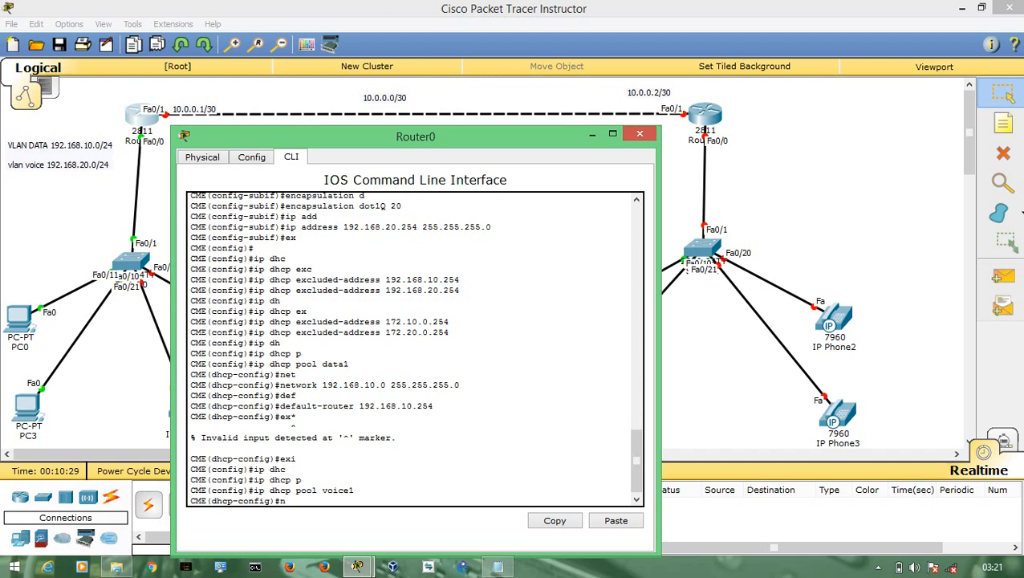
type("net")
key("Tab")
type("192.168.20.0")
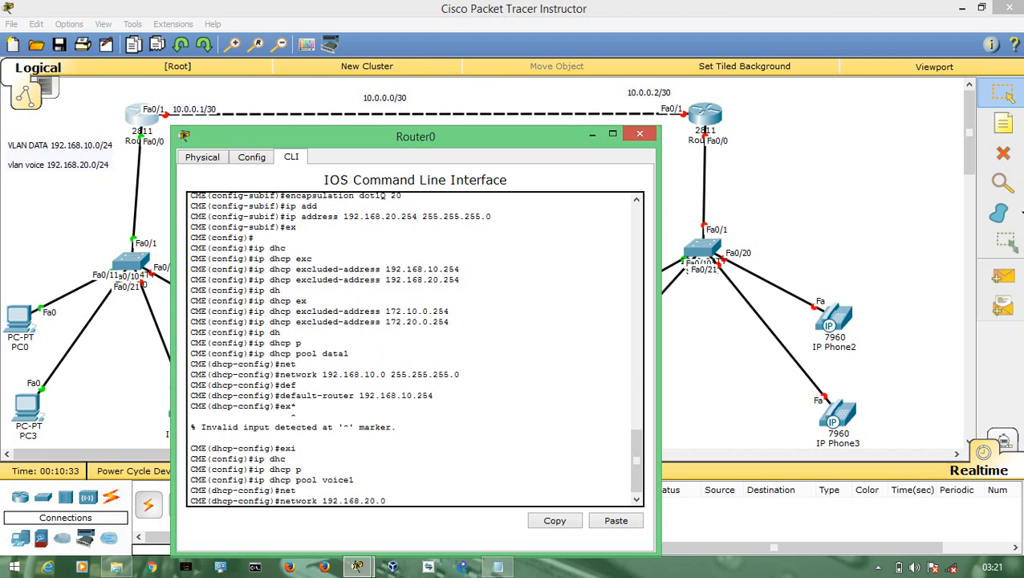
type(" 255.255.255.")
type("0")
key("Return")
- Set the voice1 pool's default router to 192.168.20.254
type("def")
key("Tab")
type("1")
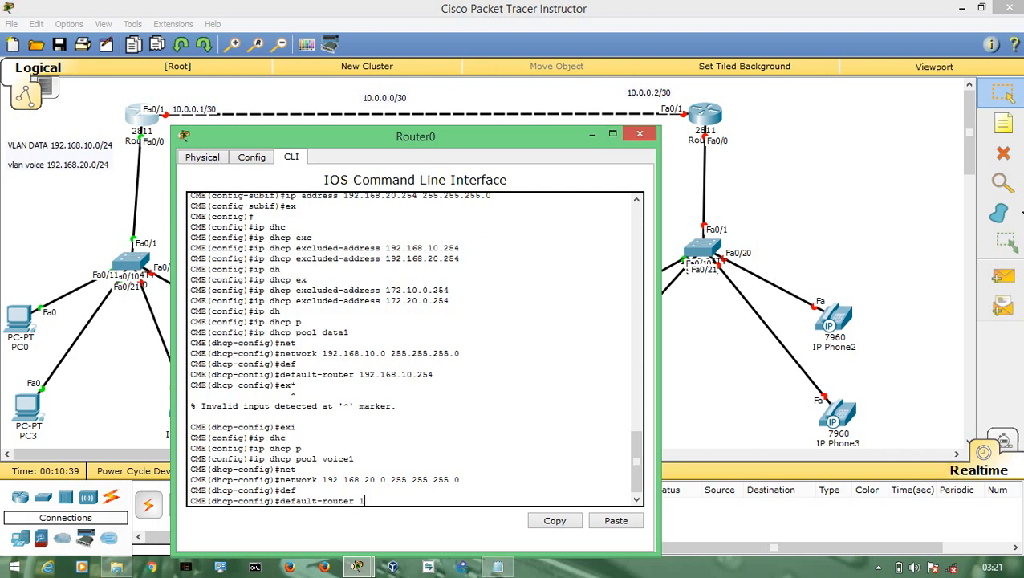
type("92.168.20.254")
key("Return")
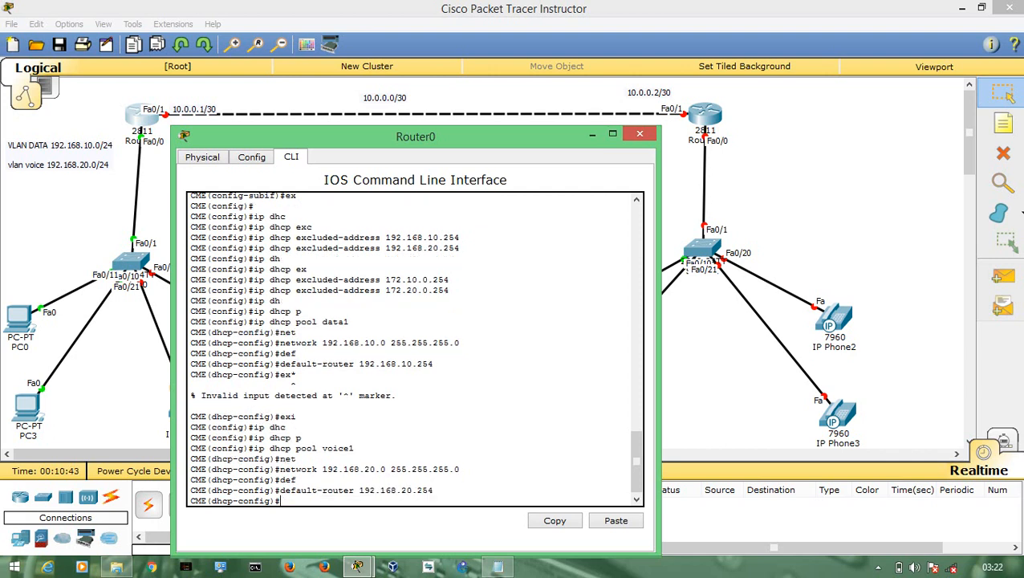
- Set DHCP option 150 of the voice1 pool to IP address 192.168.20.254
type("opt")
key("Tab")
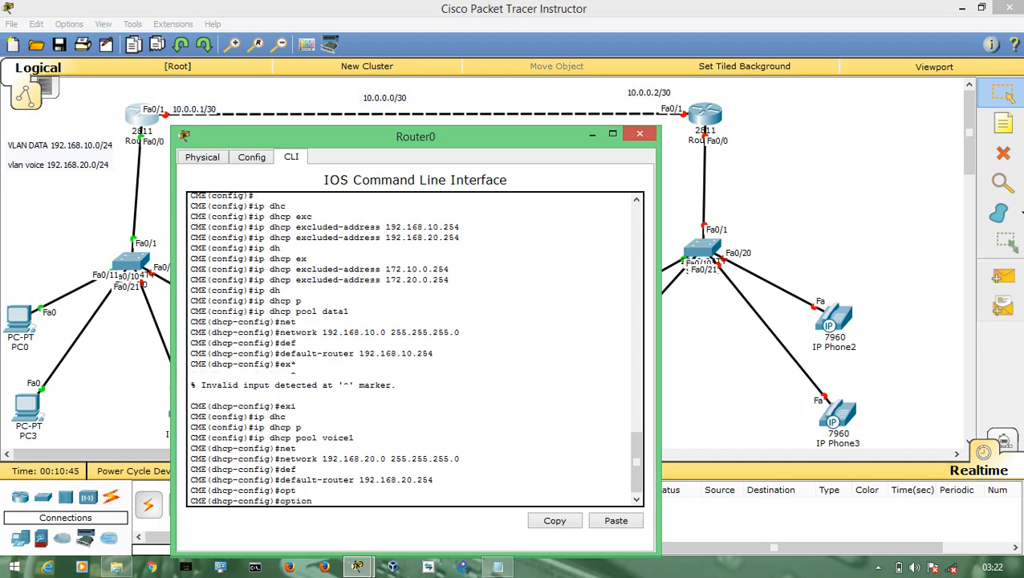
type("150 ip")
type("192.168.20.254")
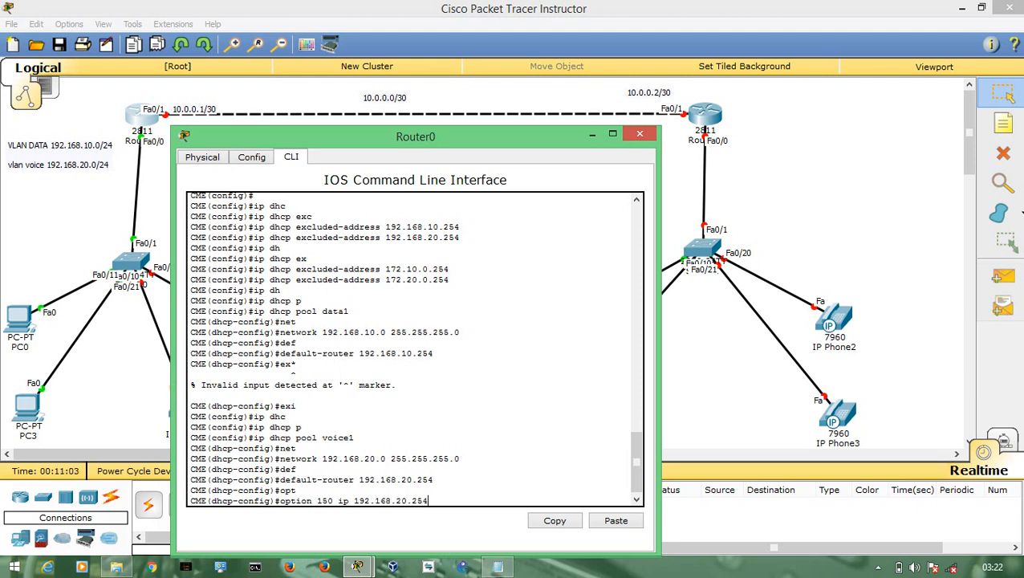
key("Return")
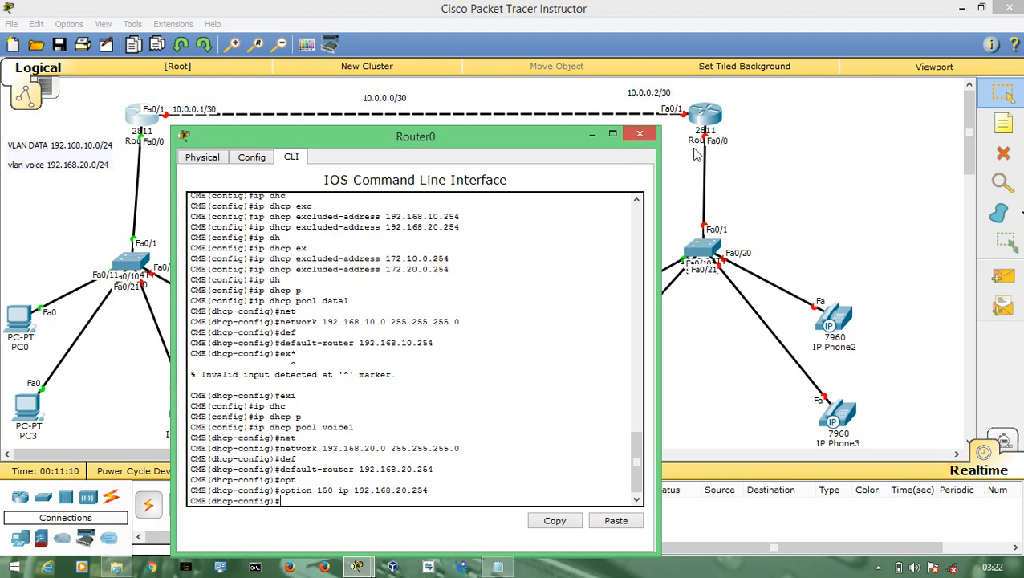
- Create the DHCP pool data2 for network 172.16.10.0 with mask 255.255.0.0
left_click_drag(565, 141, 577, 104)
type("ip dhcp pool data2")
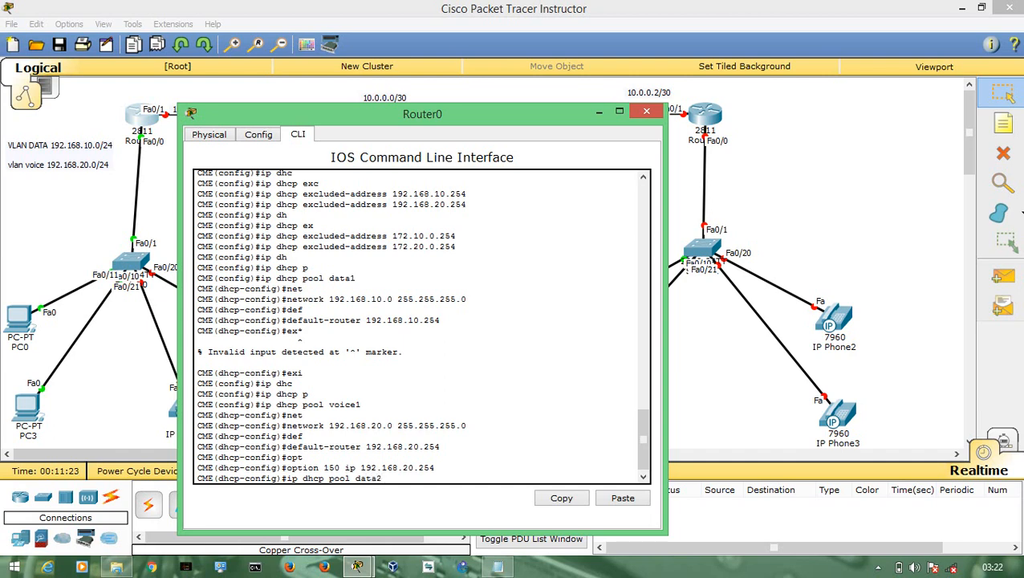
key("Return")
type("net")
key("Tab")
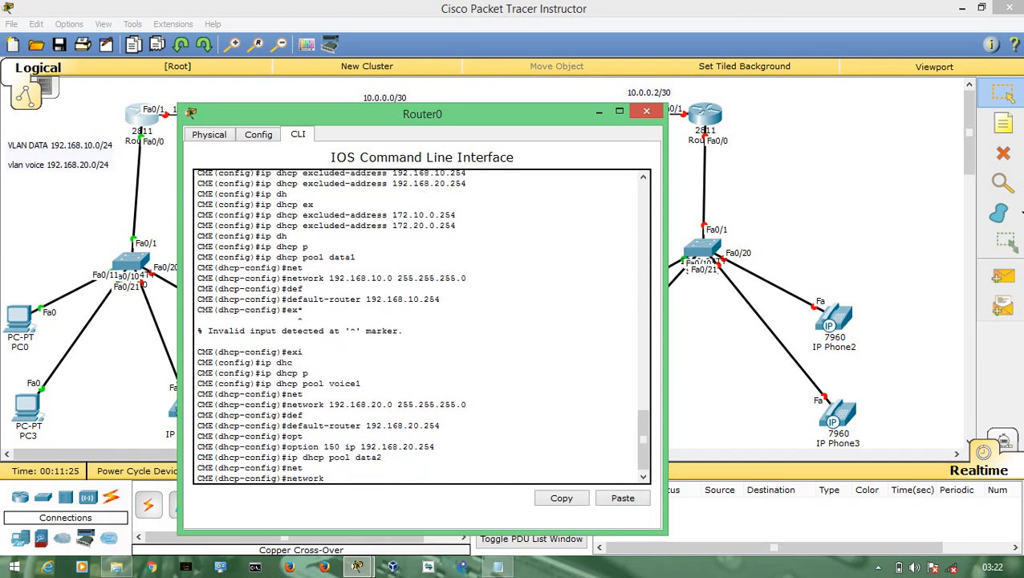
type("172.16.10.0 255.255.0.0")
key("Return")
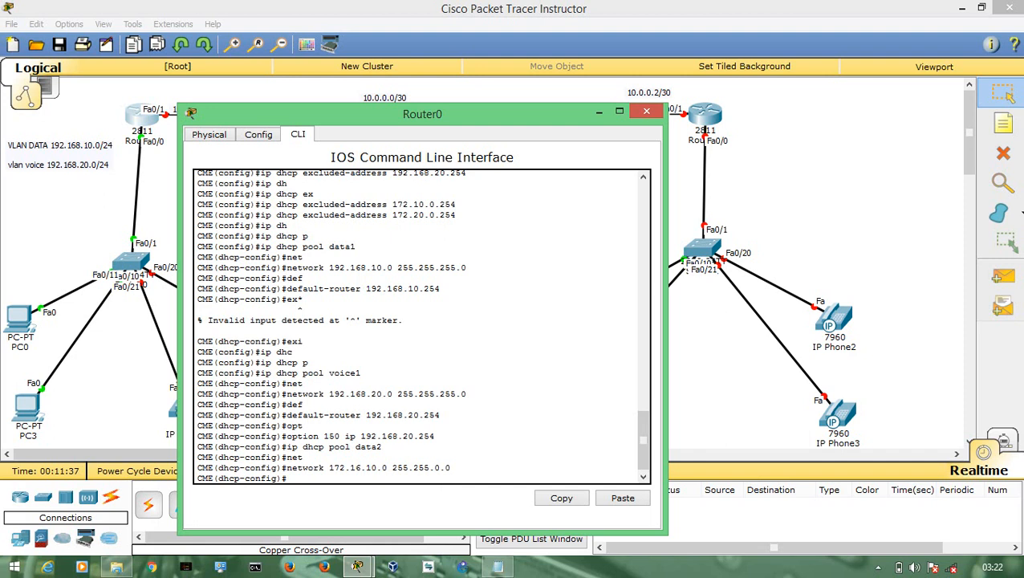
type("def")
key("Tab")
type("172.16.")
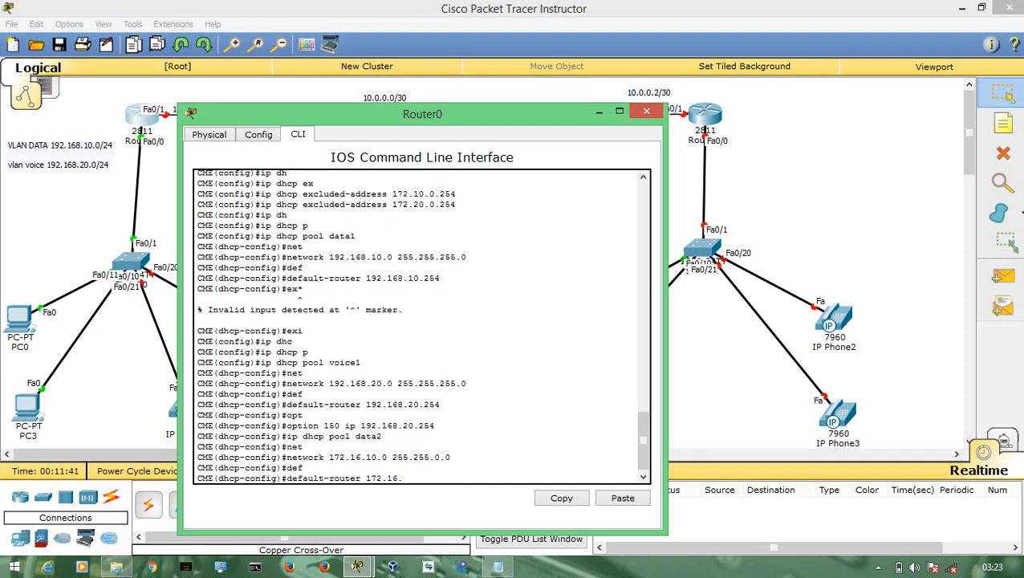
key("BackSpace")
key("BackSpace")
key("BackSpace")
key("BackSpace")
key("BackSpace")
key("BackSpace")
key("BackSpace")
key("BackSpace")
key("BackSpace")
key("BackSpace")
key("BackSpace")
key("BackSpace")
key("BackSpace")
key("BackSpace")
key("BackSpace")
key("BackSpace")
key("BackSpace")
key("BackSpace")
key("BackSpace")
key("BackSpace")
key("BackSpace")
key("BackSpace")
- Try to remove the network 172.16.10.0 255.255.0.0 from the data2 pool by negating its network command
key("Up")
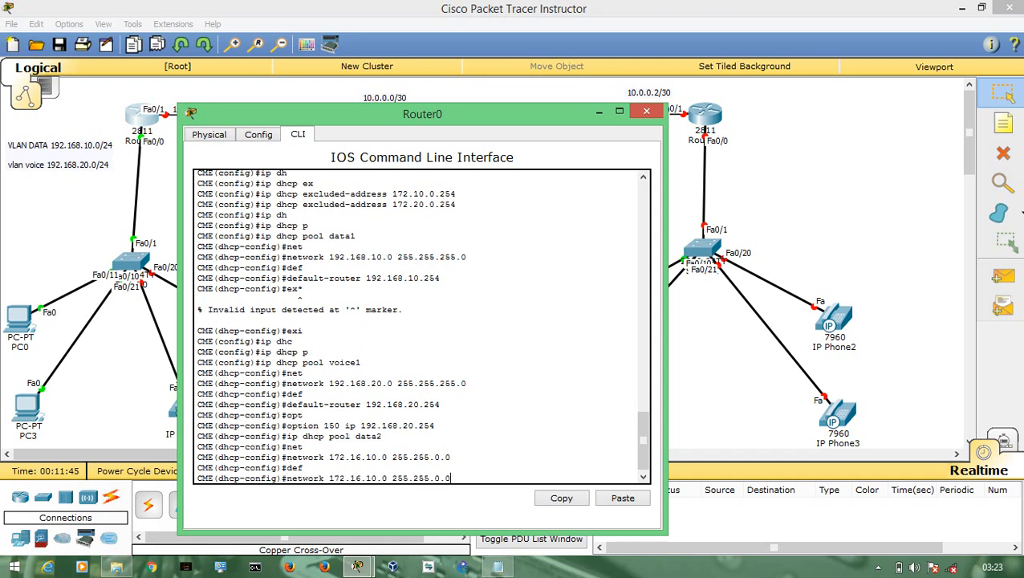
key("Left")
key("Left")
key("Left")
key("Left")
key("Left")
key("Left")
key("Left")
key("Left")
key("Left")
key("Left")
key("Left")
key("Left")
key("Left")
key("Left")
key("Left")
key("Left")
key("Left")
key("Left")
key("Left")
key("Left")
type("no")
key("Return")
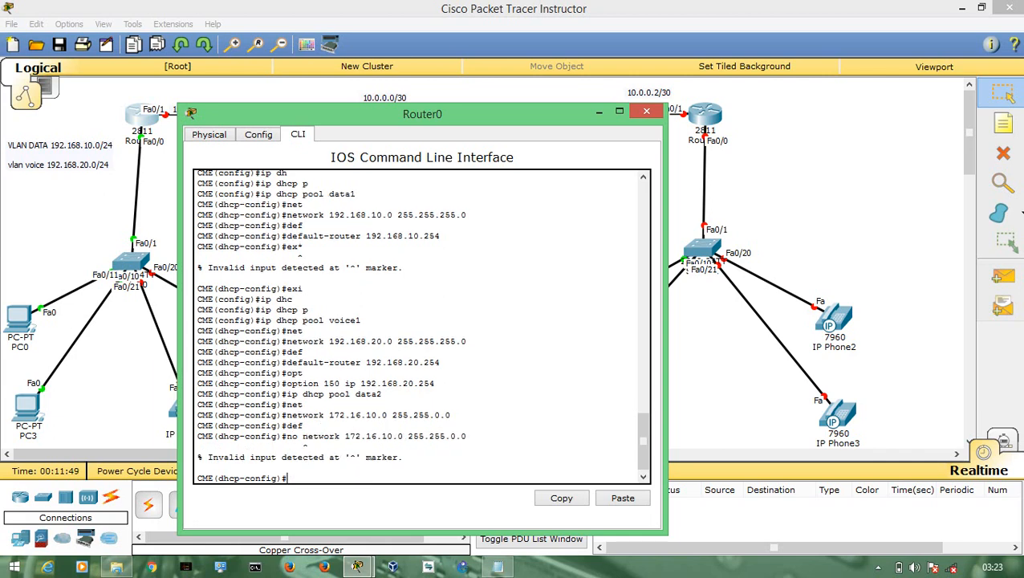
- Try to remove the data2 pool's network statement with no network, omitting the address and mask
key("Up")
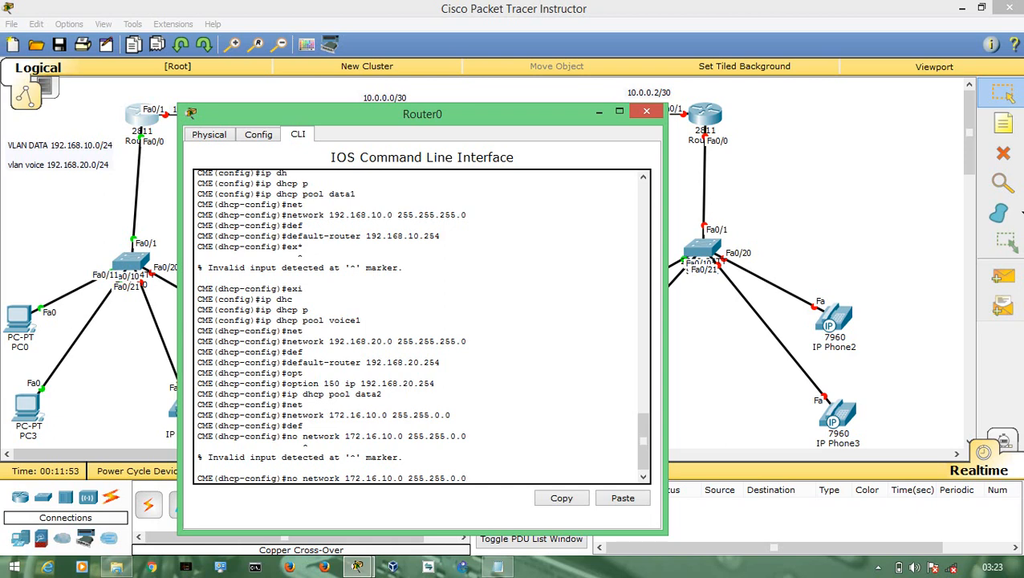
key("BackSpace")
key("BackSpace")
key("BackSpace")
key("BackSpace")
key("BackSpace")
key("BackSpace")
key("BackSpace")
key("BackSpace")
key("BackSpace")
key("BackSpace")
key("BackSpace")
key("BackSpace")
key("BackSpace")
key("BackSpace")
key("BackSpace")
key("BackSpace")
key("BackSpace")
key("BackSpace")
key("BackSpace")
key("BackSpace")
key("BackSpace")
key("BackSpace")
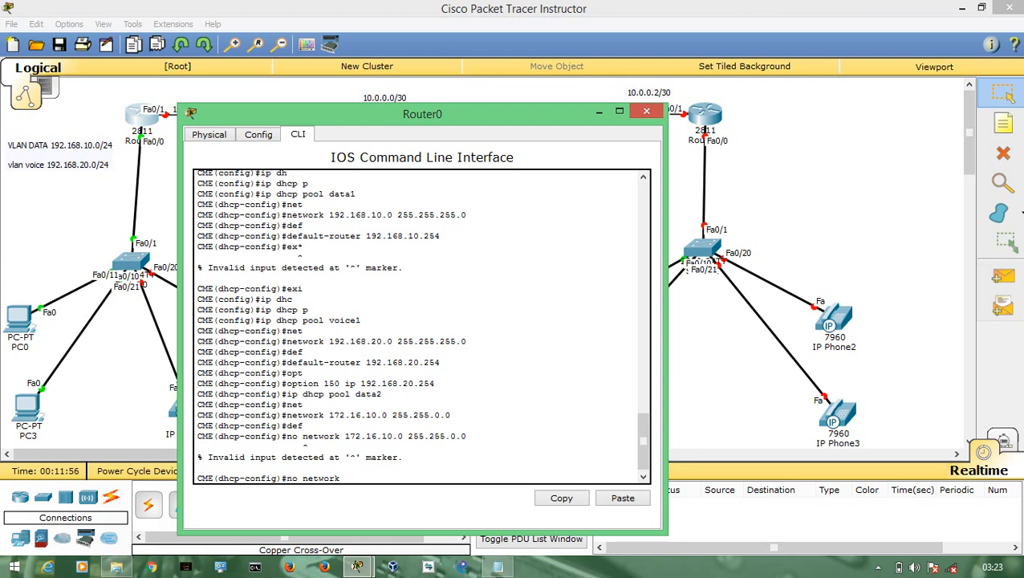
key("Return")
key("Up")
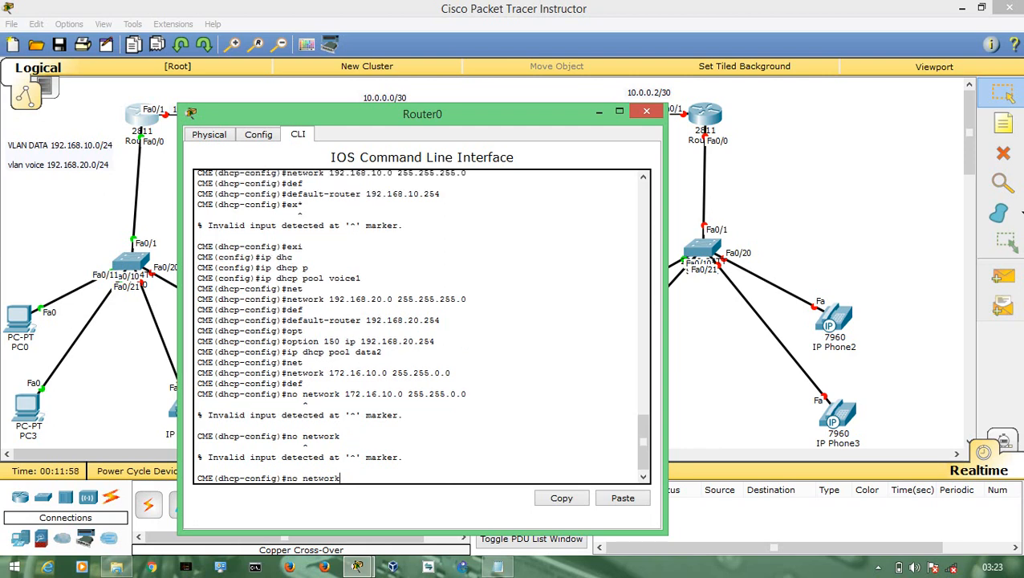
key("Up")
key("Up")
key("Up")
key("Left")
key("Left")
key("Left")
key("Left")
key("Left")
key("Left")
key("Left")
key("Left")
key("Left")
key("Left")
key("Left")
key("Left")
key("Left")
key("Left")
key("Left")
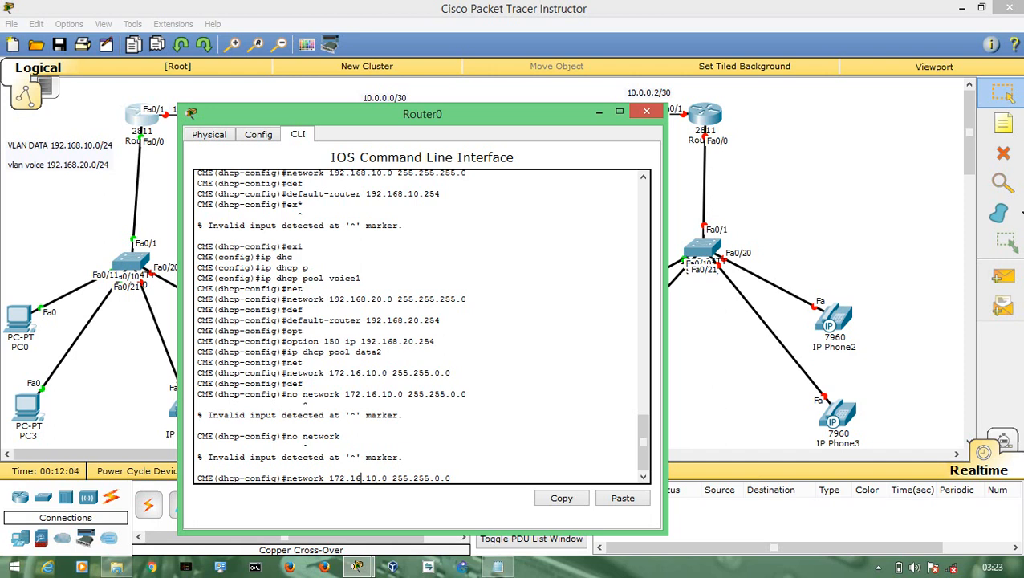
key("BackSpace")
left_click_drag(645, 443, 646, 416)
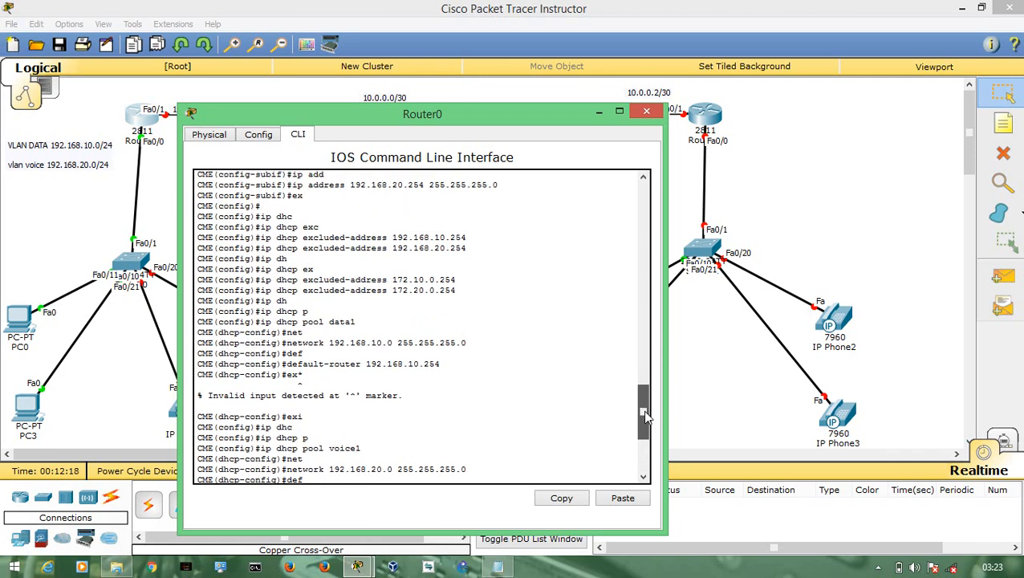
scroll(647, 416, "down", 6)
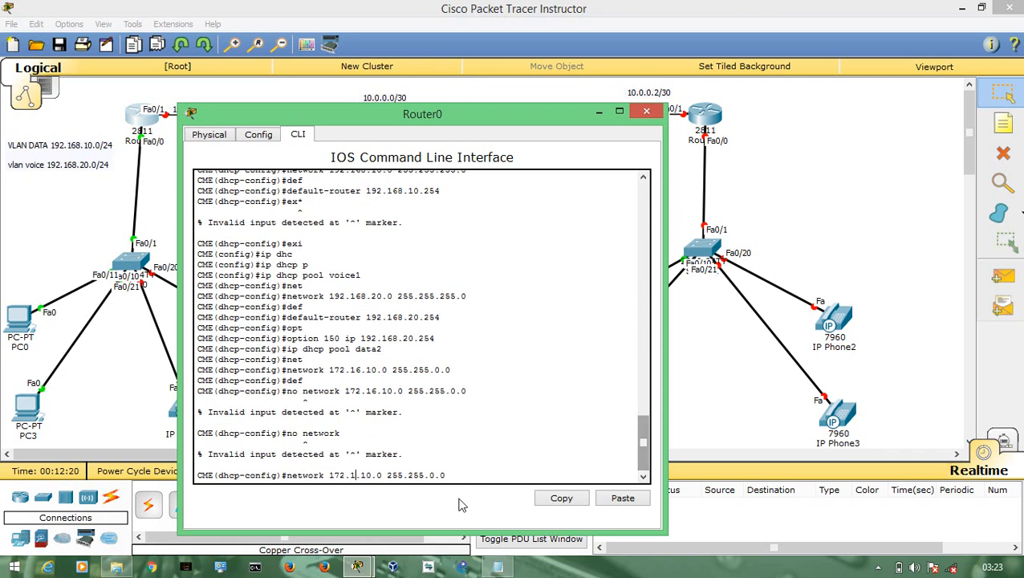
key("Left")
key("Left")
key("Left")
key("Left")
key("Left")
key("Left")
key("Left")
key("Left")
key("Left")
key("Left")
key("Left")
key("Left")
key("Left")
key("Left")
key("Left")
key("Left")
key("Left")
key("BackSpace")
key("BackSpace")
key("BackSpace")
key("BackSpace")
key("BackSpace")
key("BackSpace")
key("BackSpace")
key("BackSpace")
key("BackSpace")
key("BackSpace")
key("BackSpace")
key("BackSpace")
key("BackSpace")
key("Down")
key("Down")
key("BackSpace")
key("BackSpace")
key("BackSpace")
key("BackSpace")
key("BackSpace")
key("BackSpace")
key("BackSpace")
key("BackSpace")
key("BackSpace")
key("BackSpace")
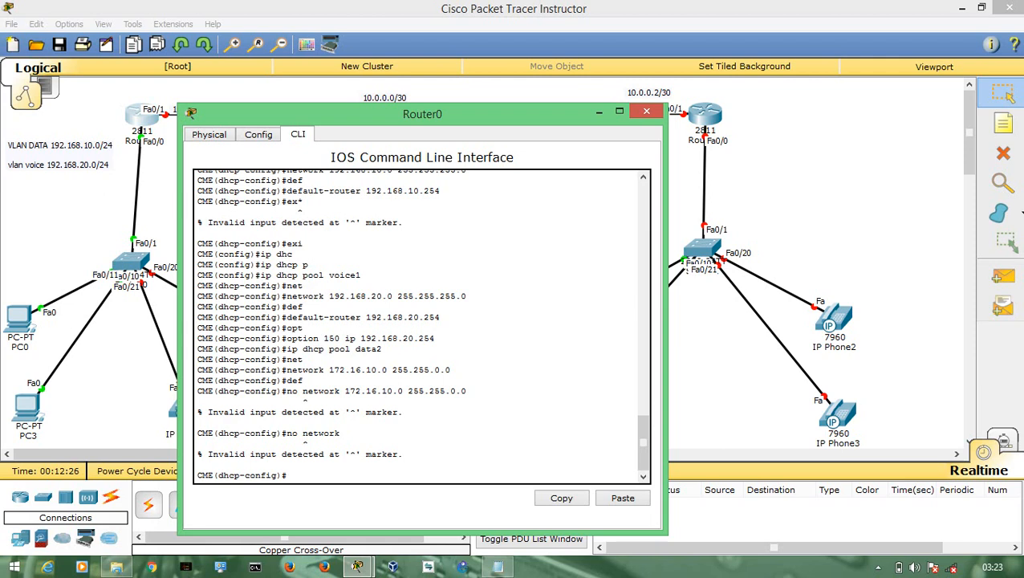
- Delete the DHCP pool data2 from the CME router
type("no ip")
type("dhcp po")
type("ol")
type(" voi")
key("BackSpace")
key("BackSpace")
key("BackSpace")
type("data")
type("3")
key("BackSpace")
type("2")
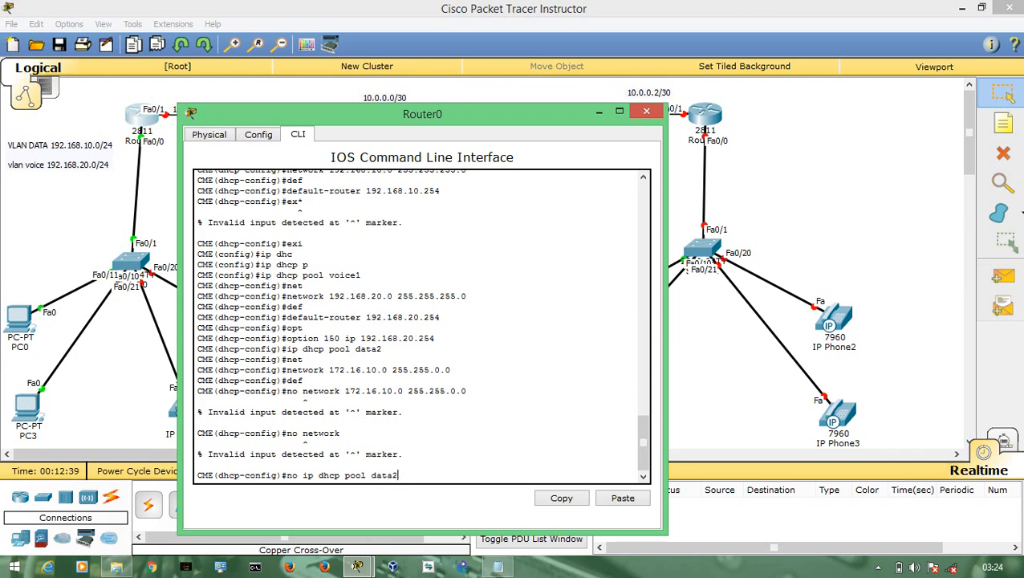
key("Return")
- Create the DHCP pool data2 again with network 172.10.0.0 and mask 255.255.0.0
type("ip dhcp p")
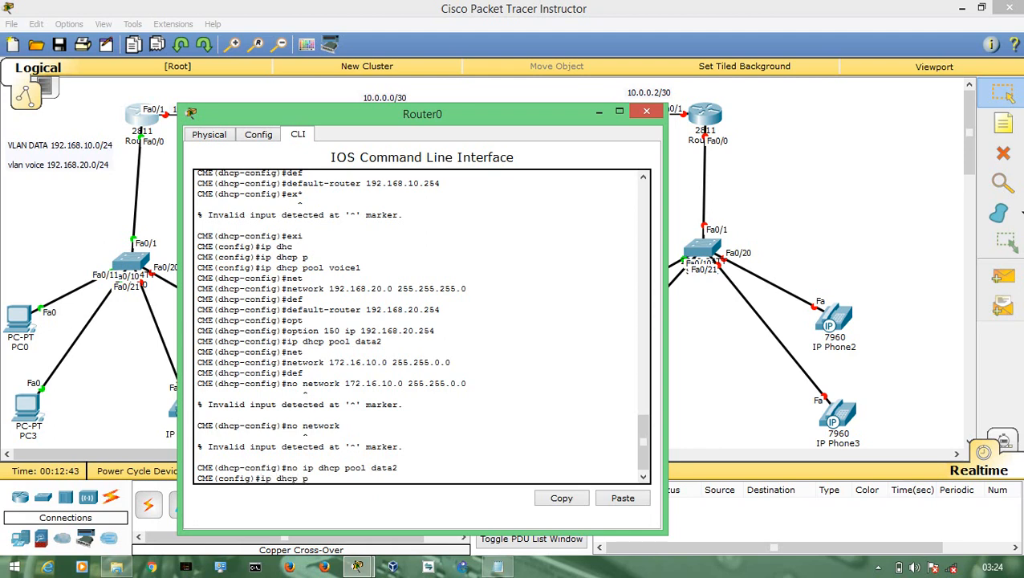
type("ool data2")
key("Return")
type("net")
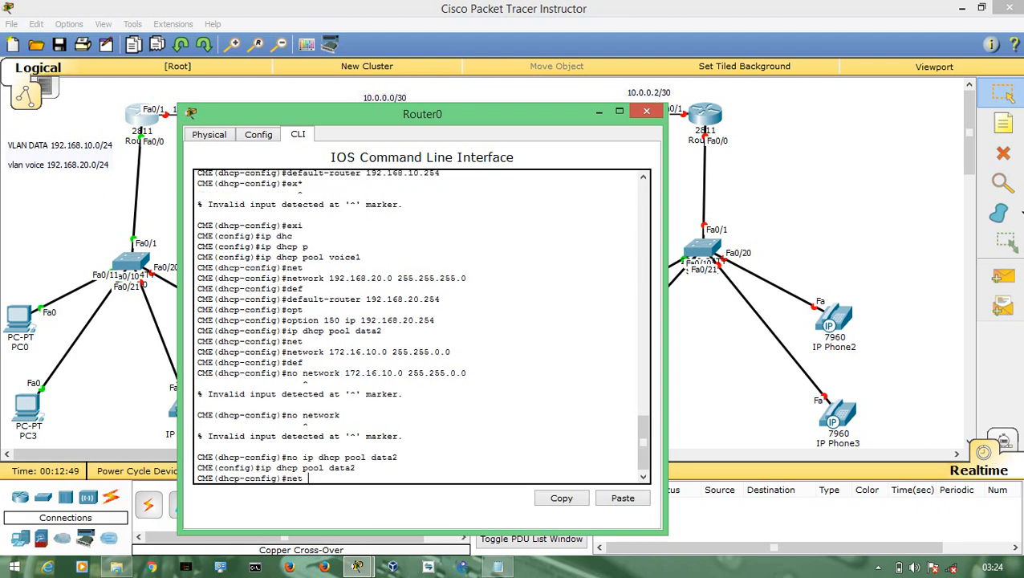
type(" 172.10.0.0255")
key("BackSpace")
key("BackSpace")
key("BackSpace")
type("255.255.0.0")
key("Return")
- Try to set the data2 pool's default router to 172.10.0.0 with mask 255.255.0.0
type("def")
key("Tab")
type("172.16")
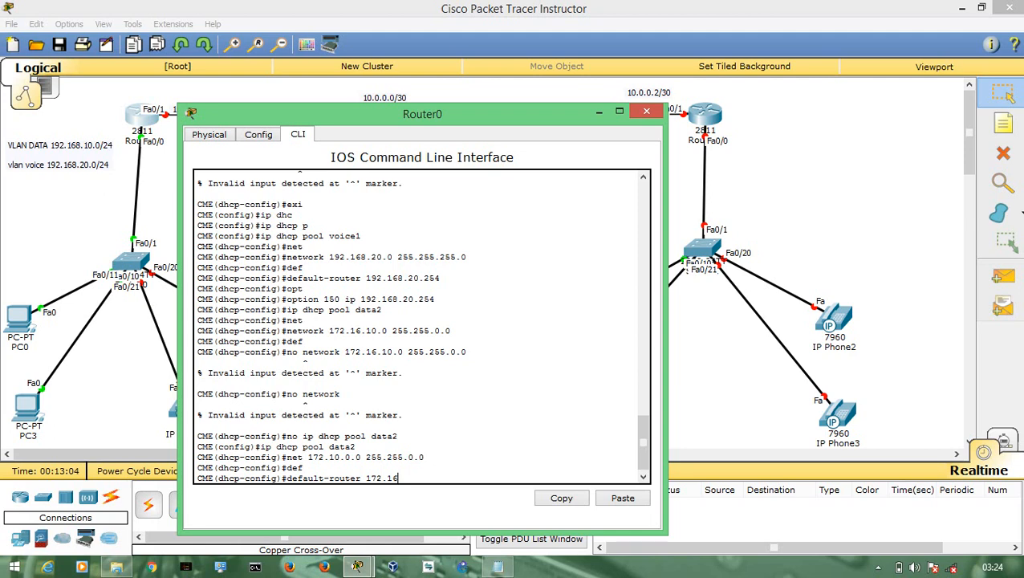
key("BackSpace")
type("0.0.0 255.255.0.0")
key("Return")
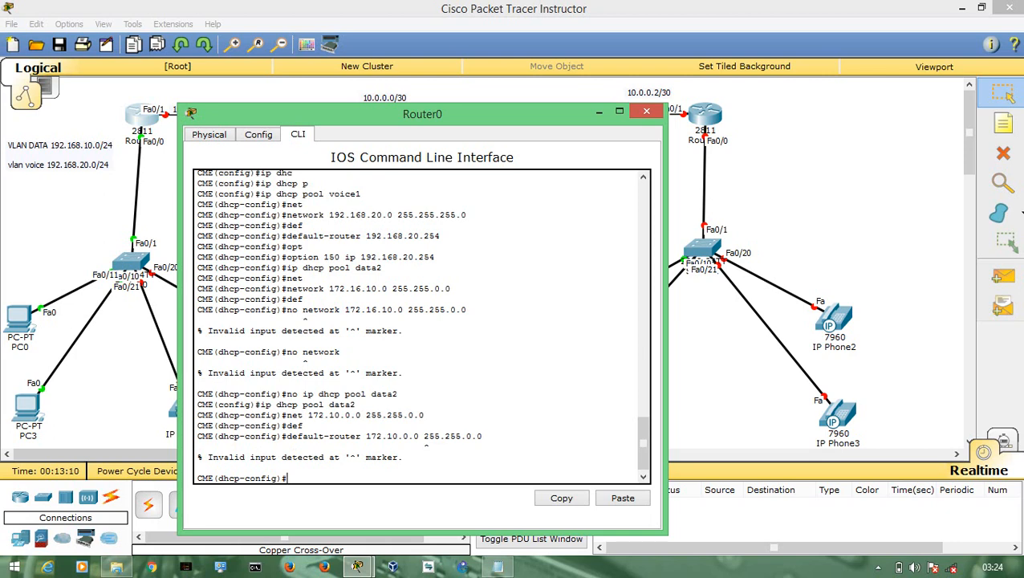
- Set the data2 pool's default router to 172.10.0.254 without a mask
key("Up")
key("BackSpace")
key("BackSpace")
key("BackSpace")
key("BackSpace")
key("BackSpace")
key("BackSpace")
key("BackSpace")
key("BackSpace")
key("BackSpace")
key("BackSpace")
key("BackSpace")
key("BackSpace")
key("BackSpace")
key("BackSpace")
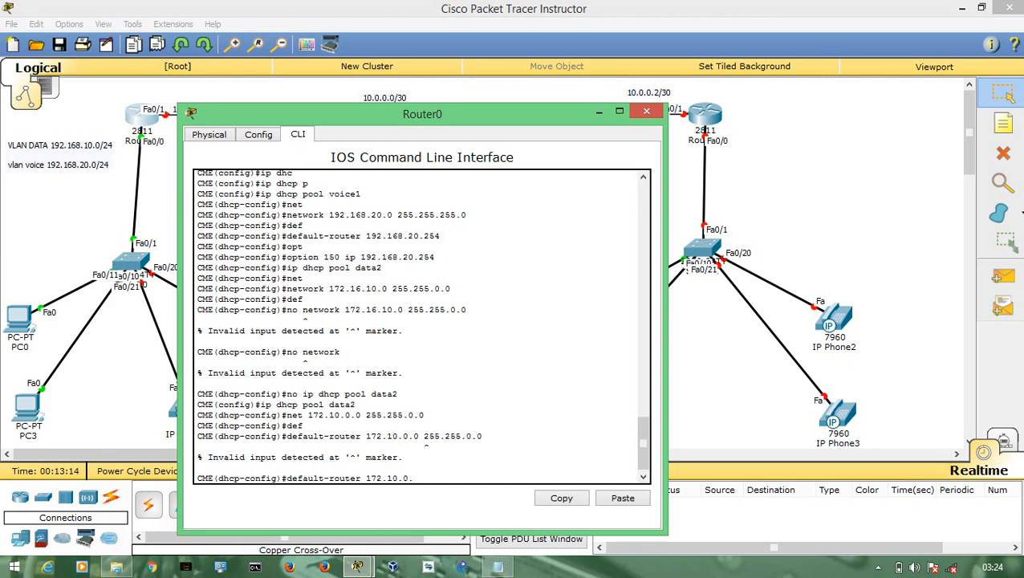
type("254")
key("Return")
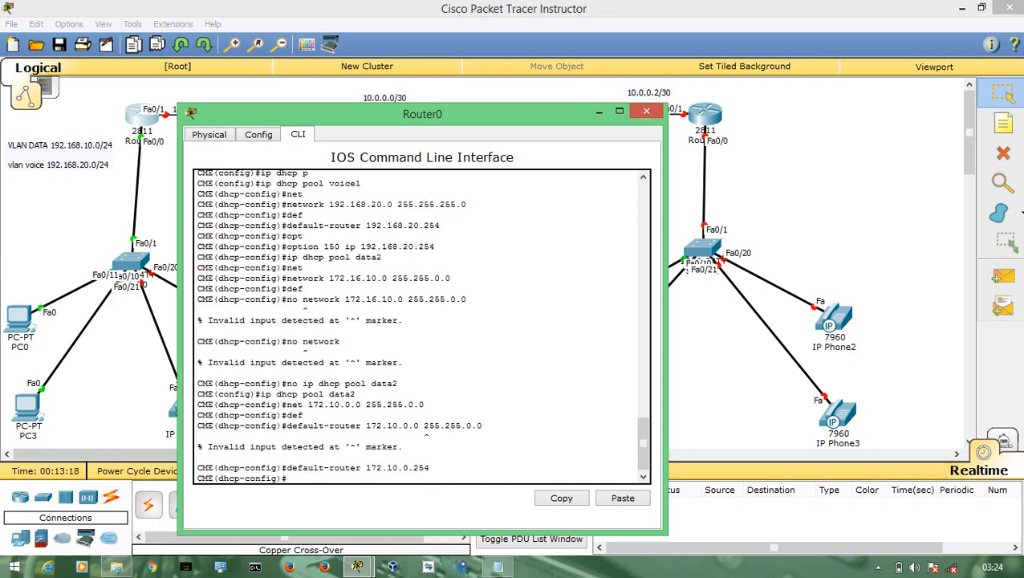
- Create the DHCP pool voice2 for network 172.20.0.0 with mask 255.255.0.0
type("ip dhcp pool voice 2")
key("Return")
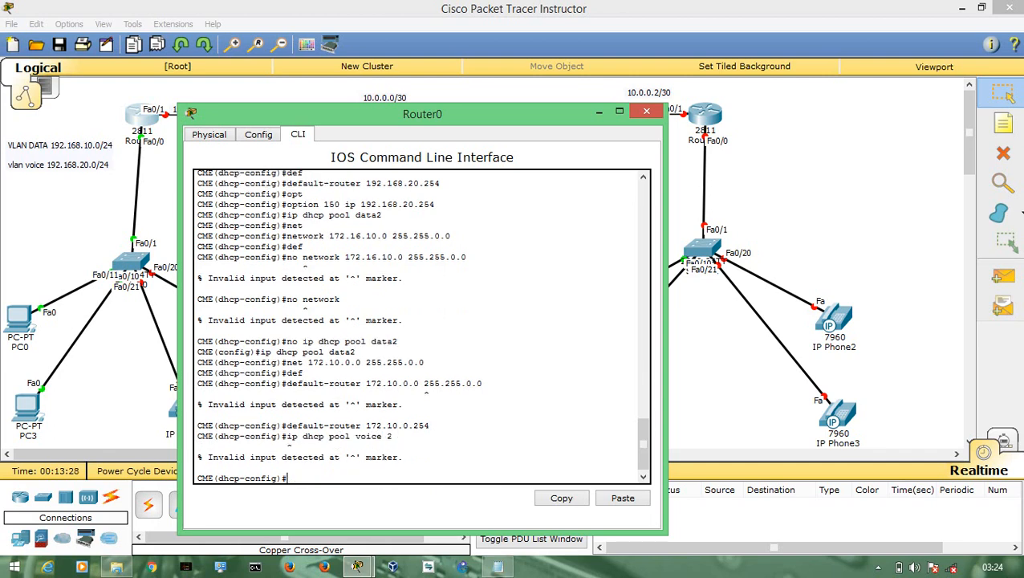
key("Up")
key("Left")
key("BackSpace")
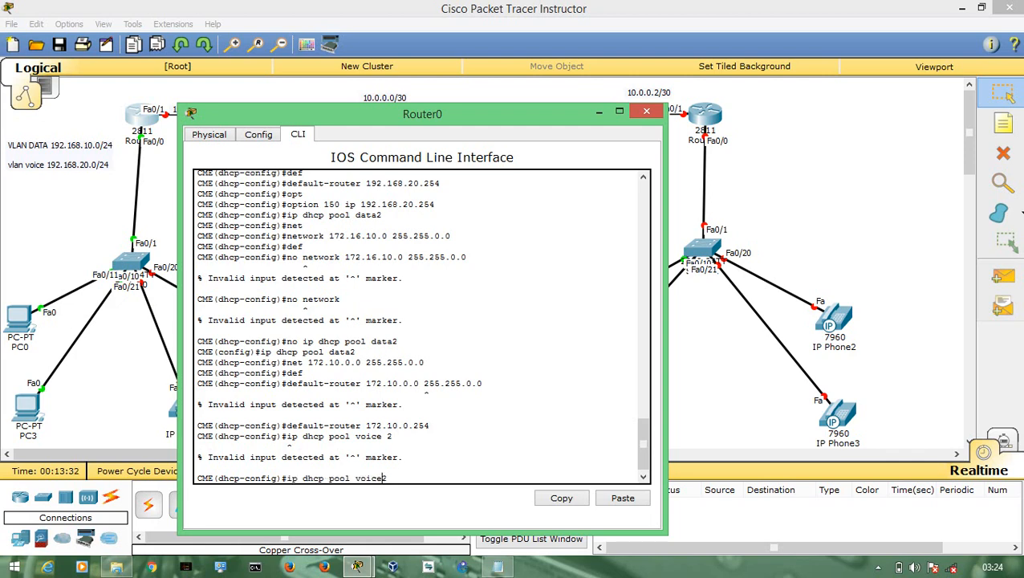
key("Return")
type("net")
key("Tab")
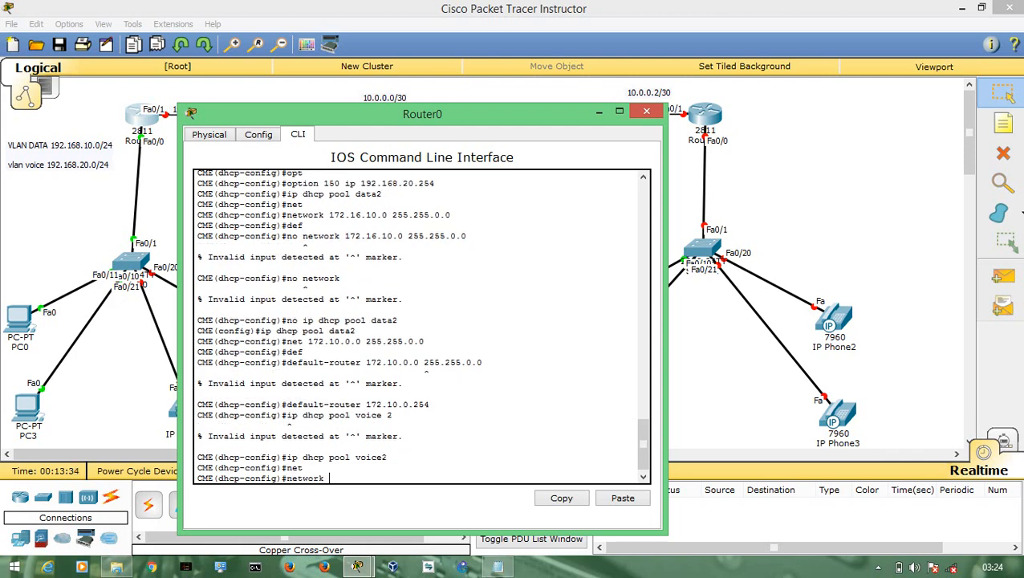
type("172.")
key("BackSpace")
type("20.0.0 255.255.0.0")
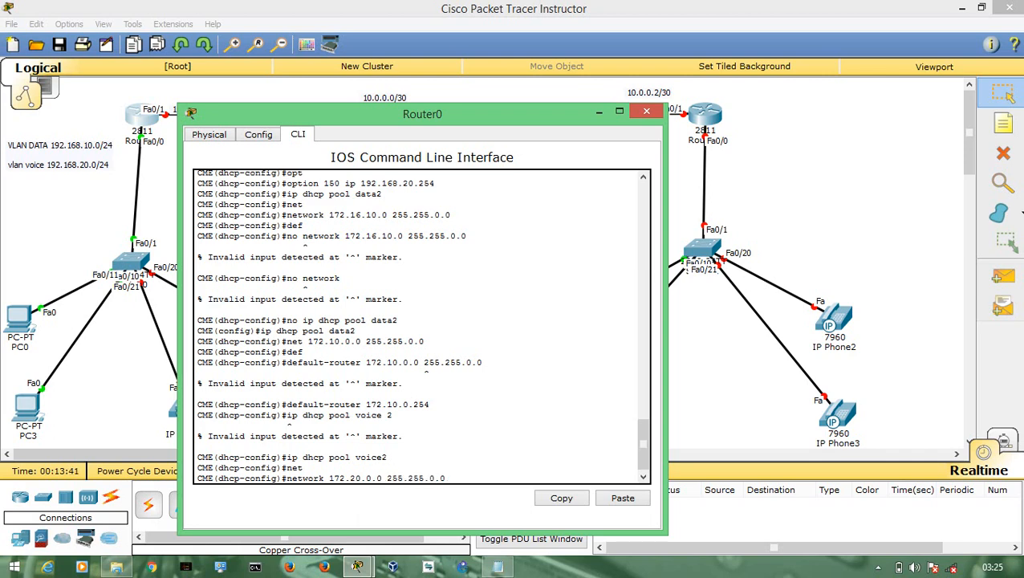
key("Return")
- Set the voice2 pool's default router to 172.20.0.254
type("def")
key("Tab")
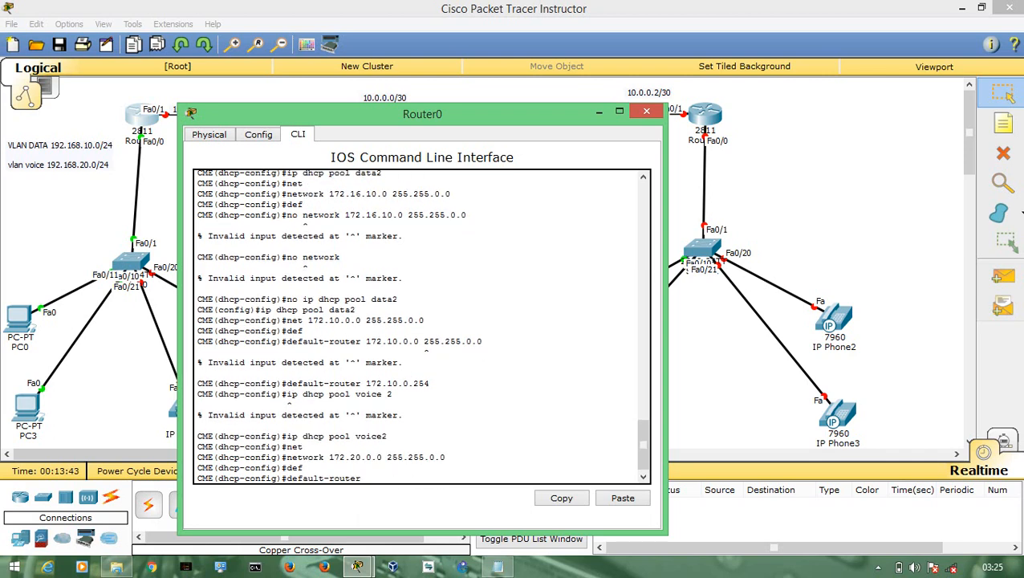
type("172.120.0.254")
key("Return")
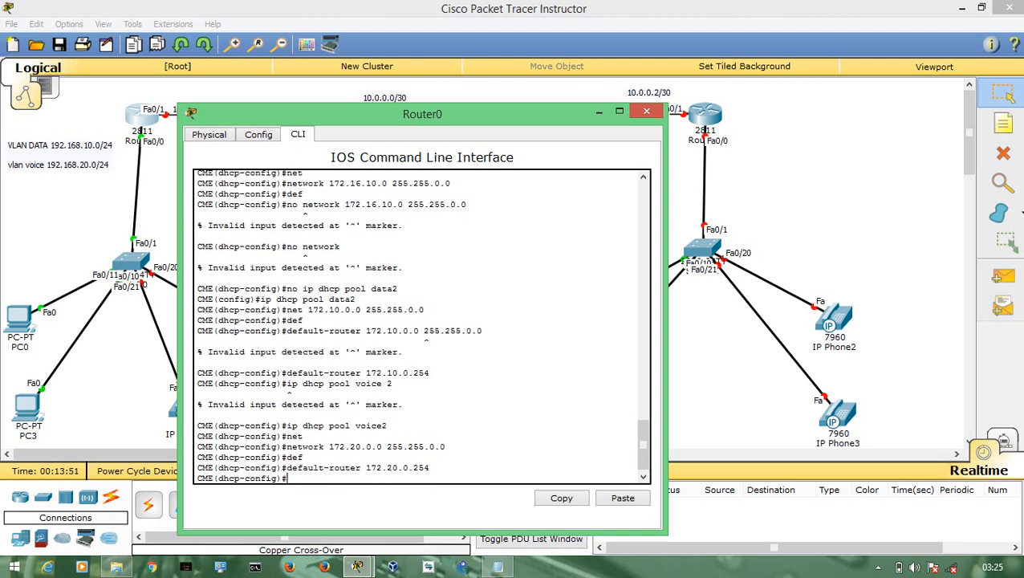
- Set DHCP option 150 of the voice2 pool to IP address 192.168.20.254 and close the Router0 window
type("opt")
key("Tab")
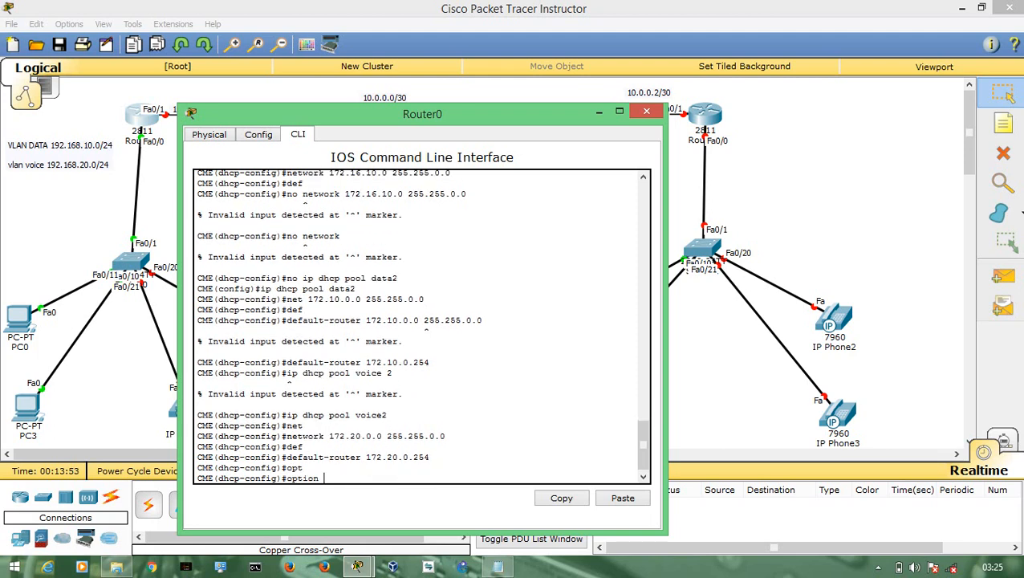
type("150 ip")
type("192.168.20.254")
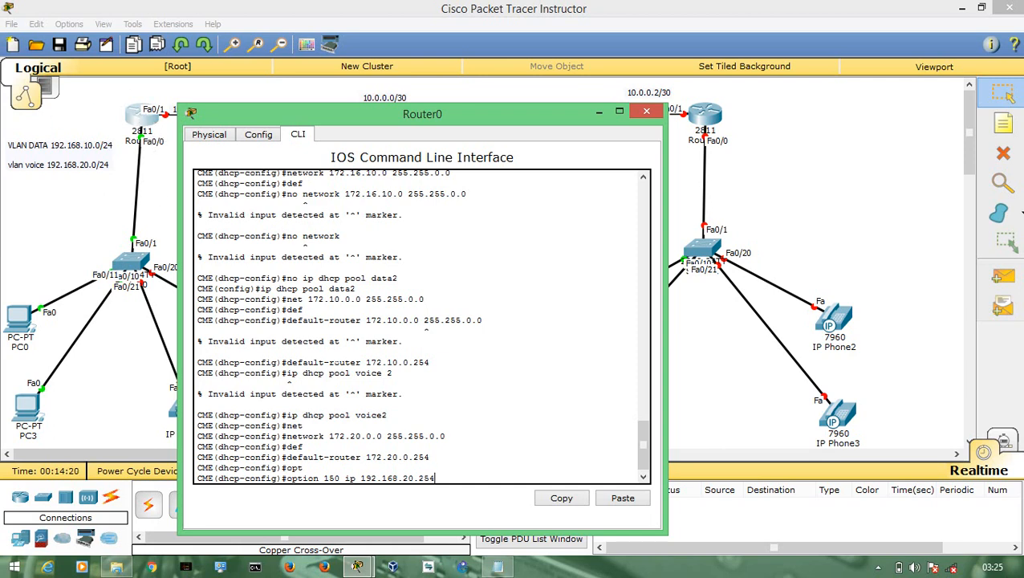
key("Return")
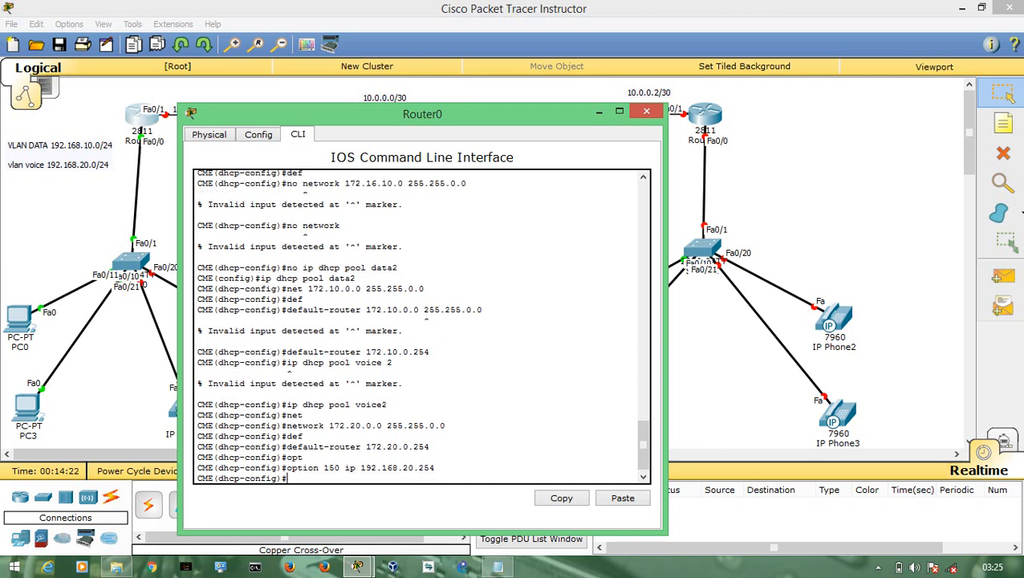
left_click(646, 111)
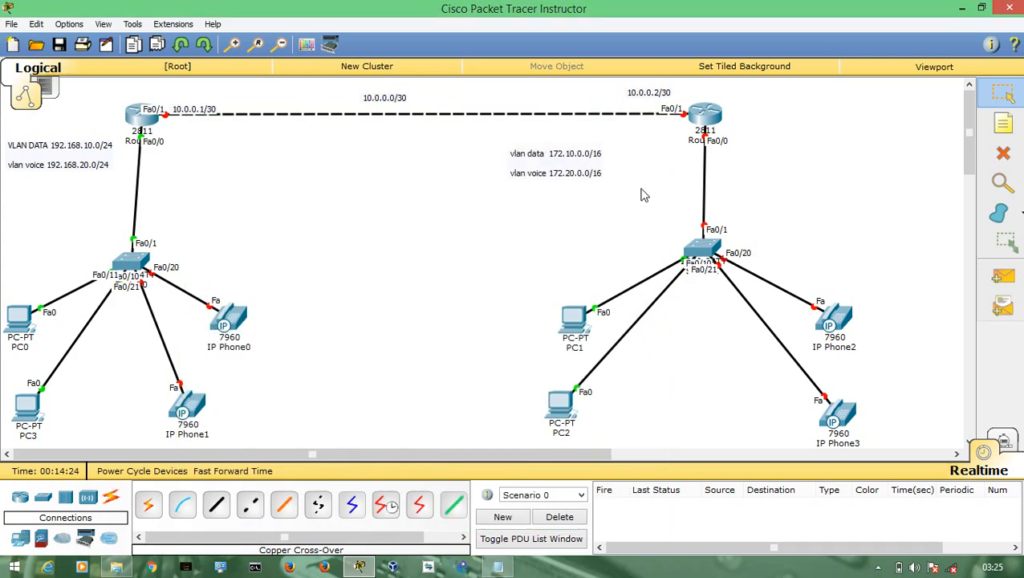
- Switch PC0's IP configuration to DHCP so it requests an address from the router
left_click(16, 321)
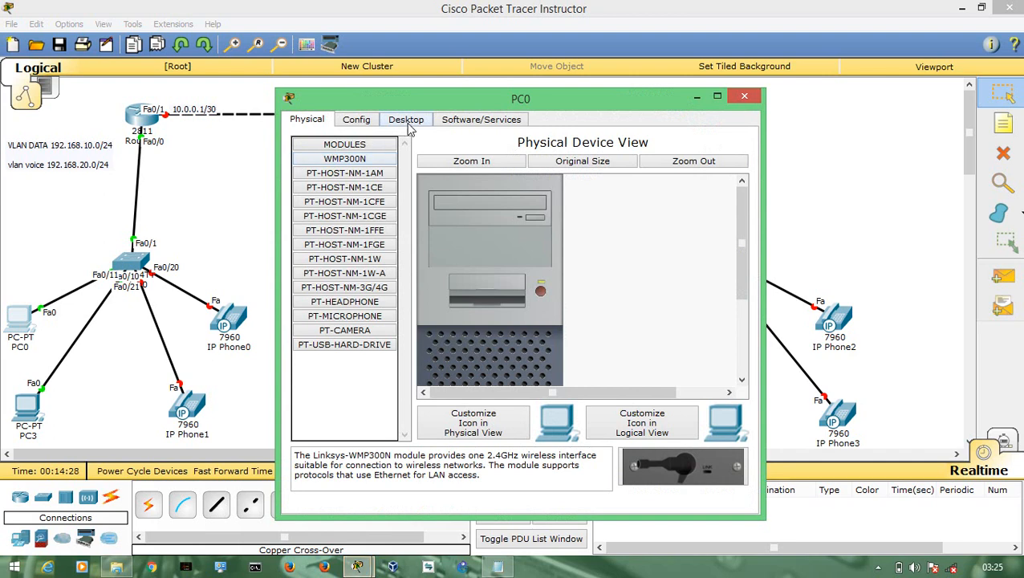
left_click(407, 121)
left_click(353, 162)
left_click(359, 192)
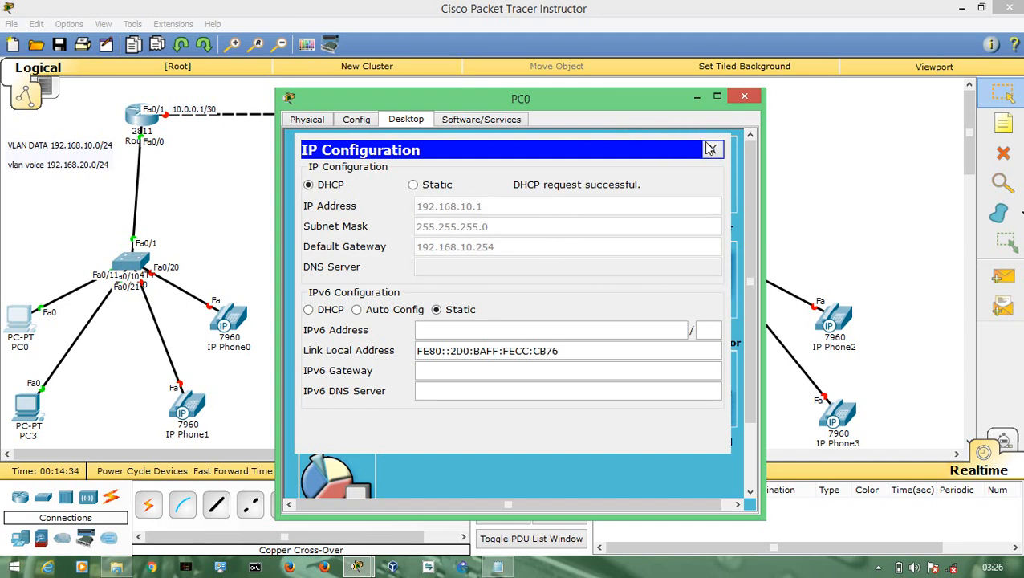
left_click(711, 150)
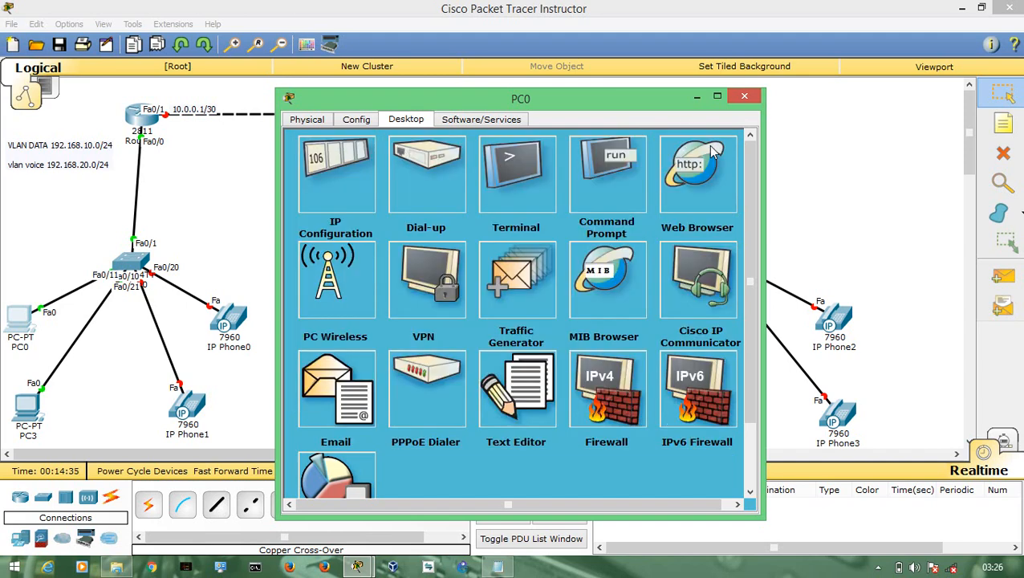
left_click(744, 96)
- Switch PC3's IP configuration to DHCP so it requests an address from the router
left_click(28, 408)
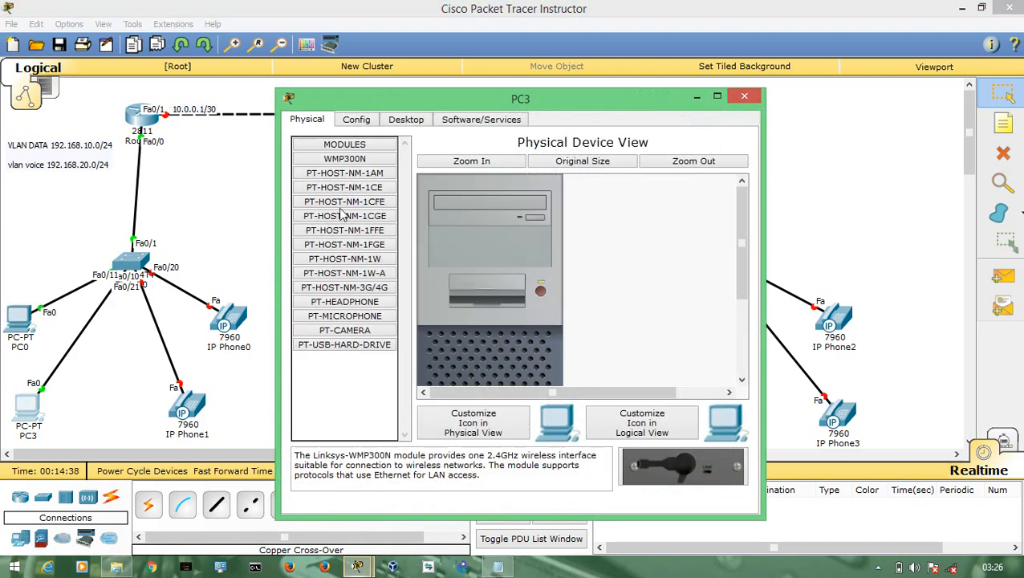
left_click(406, 119)
left_click(333, 164)
left_click(337, 184)
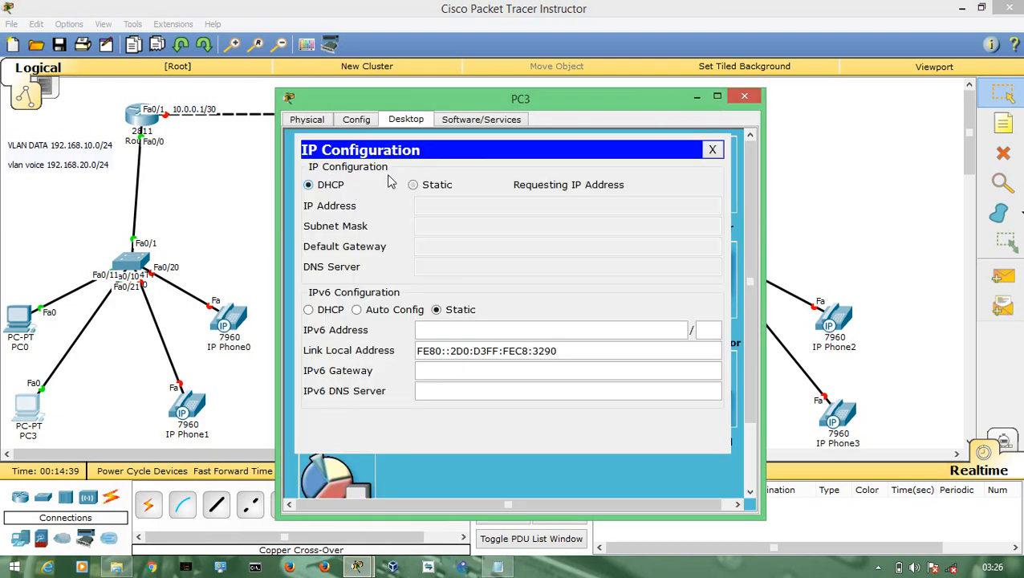
left_click(742, 97)
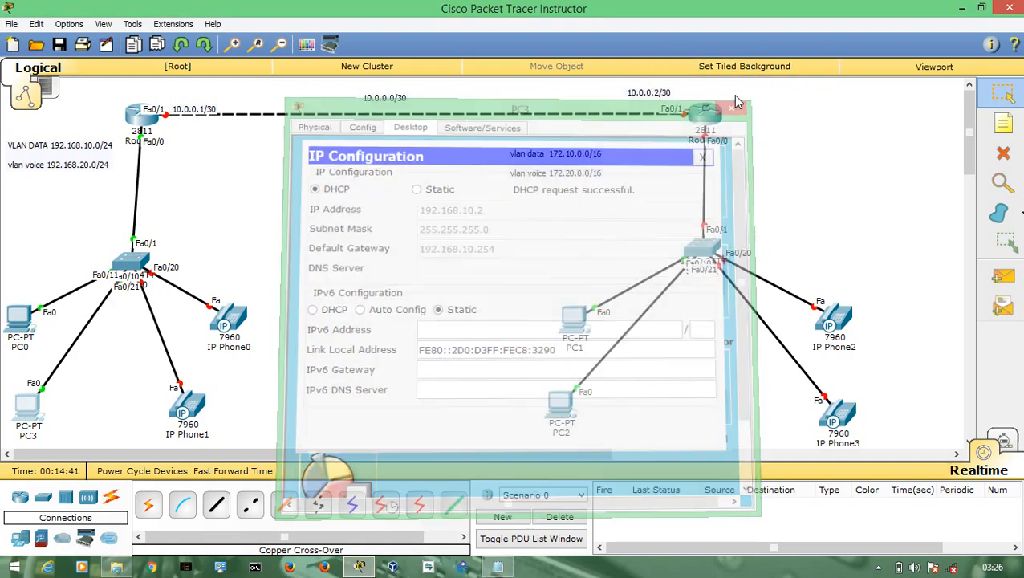
- Plug the power adapter into IP Phone0 and view its phone display
left_click(232, 321)
left_click_drag(662, 464, 489, 299)
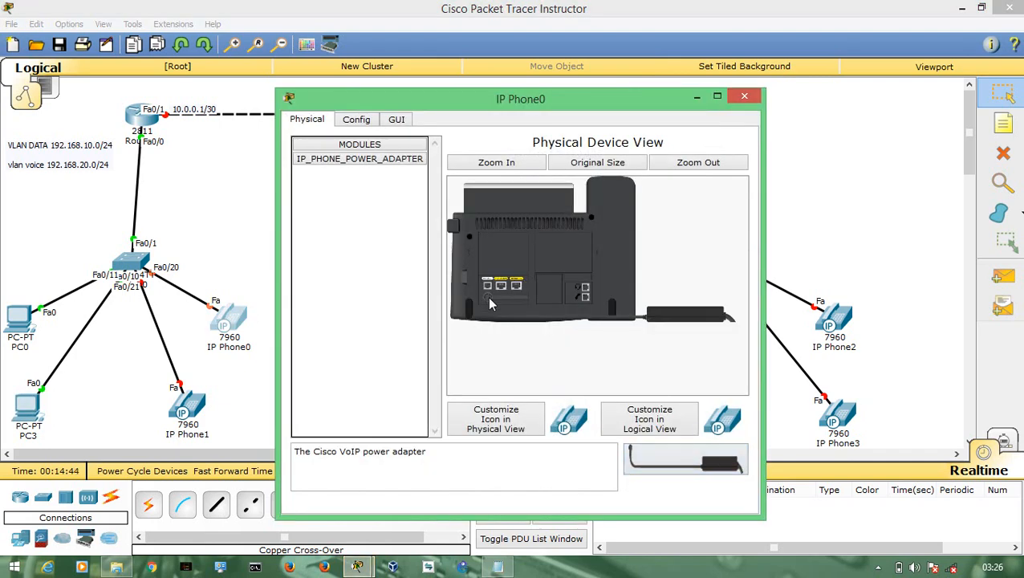
left_click(396, 122)
left_click(744, 96)
- Plug the power adapter into IP Phone1 and view its phone display
left_click(171, 410)
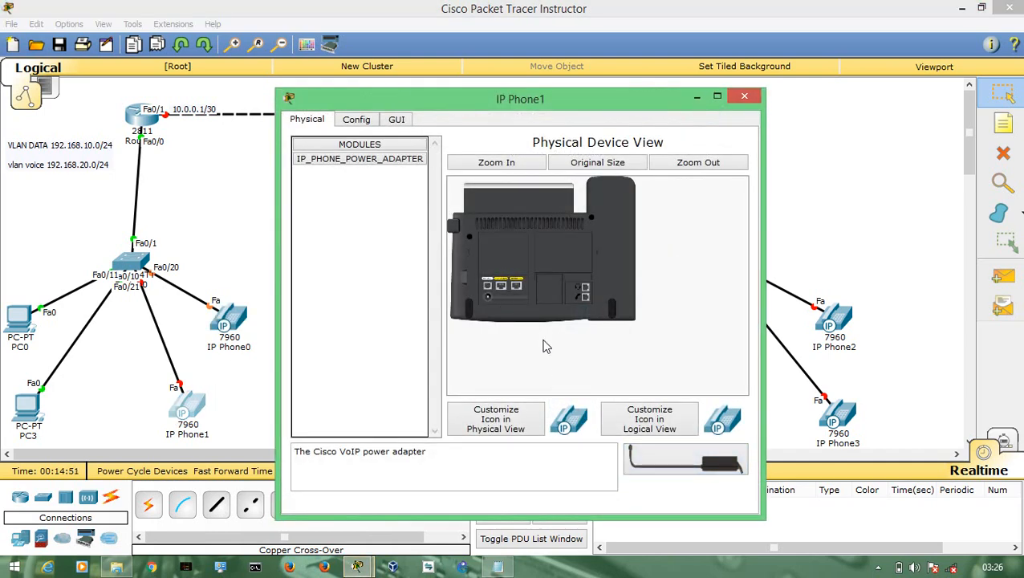
left_click_drag(638, 450, 491, 301)
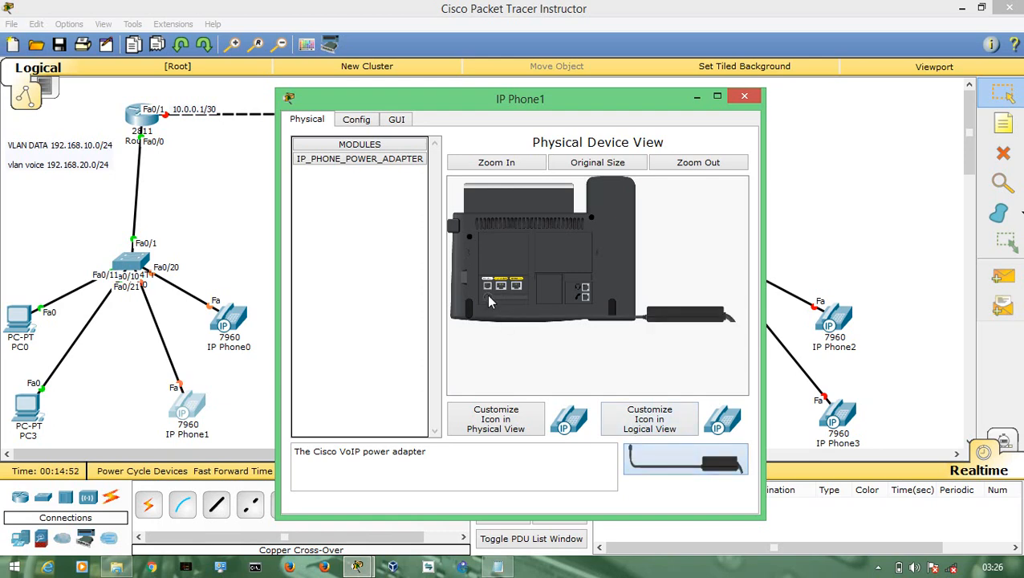
left_click(404, 118)
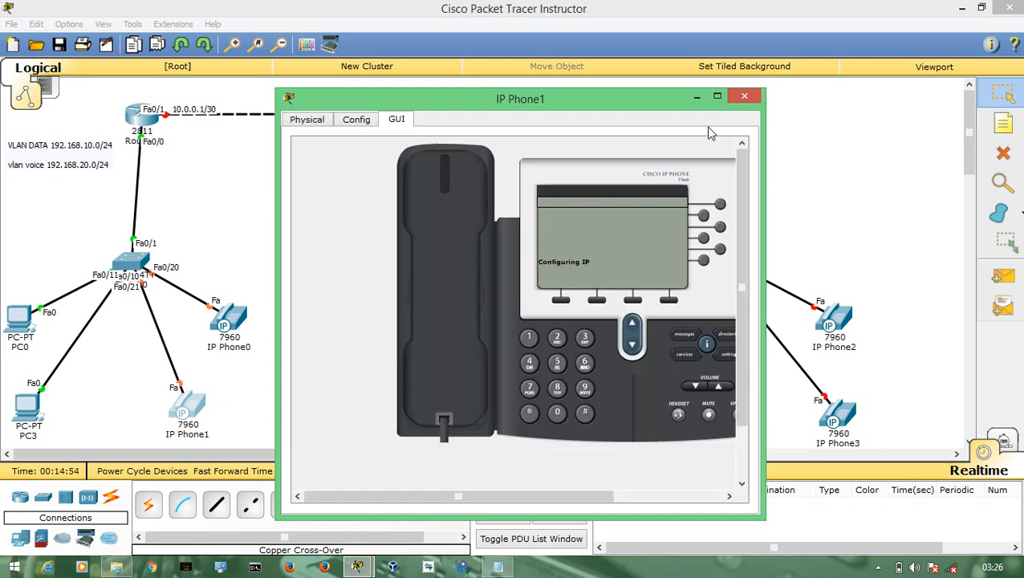
left_click(744, 96)
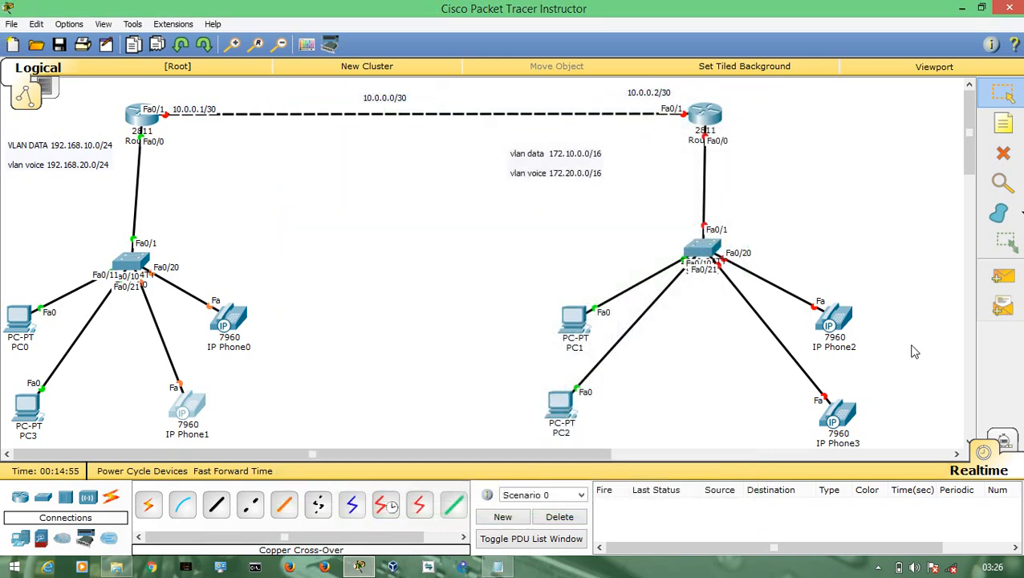
- Toggle repeatedly between Simulation and Realtime modes to speed up link convergence, ending in Realtime mode
left_click(1002, 443)
left_click(1002, 443)
left_click(1000, 445)
left_click(1000, 447)
left_click(993, 447)
left_click(993, 448)
left_click(981, 453)
left_click(990, 451)
left_click(997, 449)
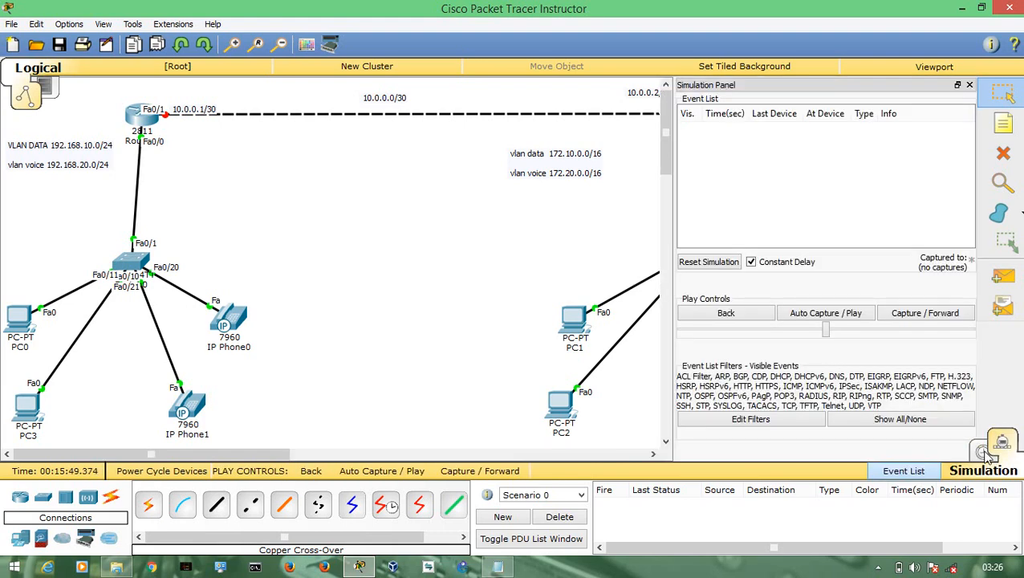
left_click(989, 452)
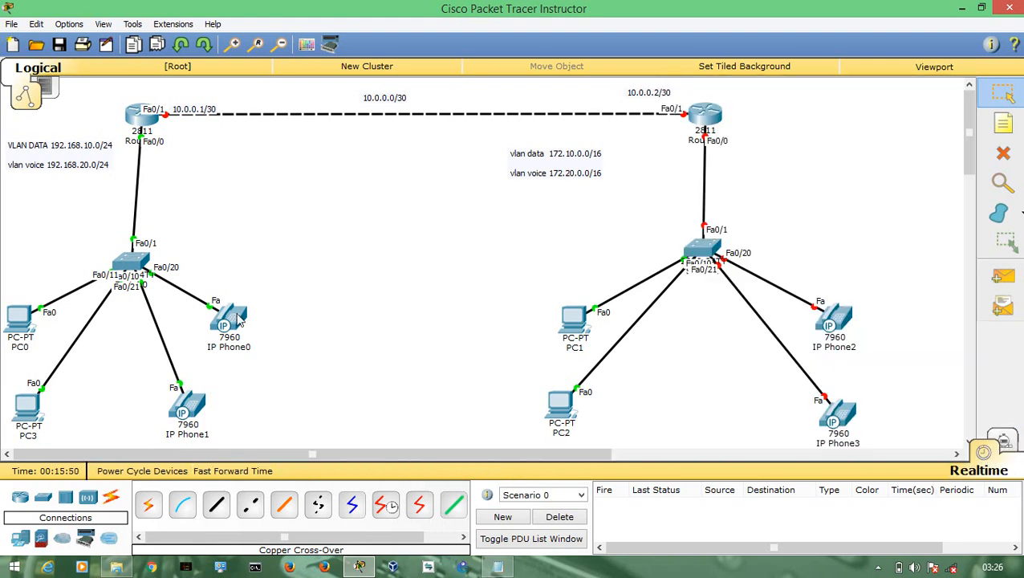
mouse_move(239, 320)
mouse_move(198, 406)
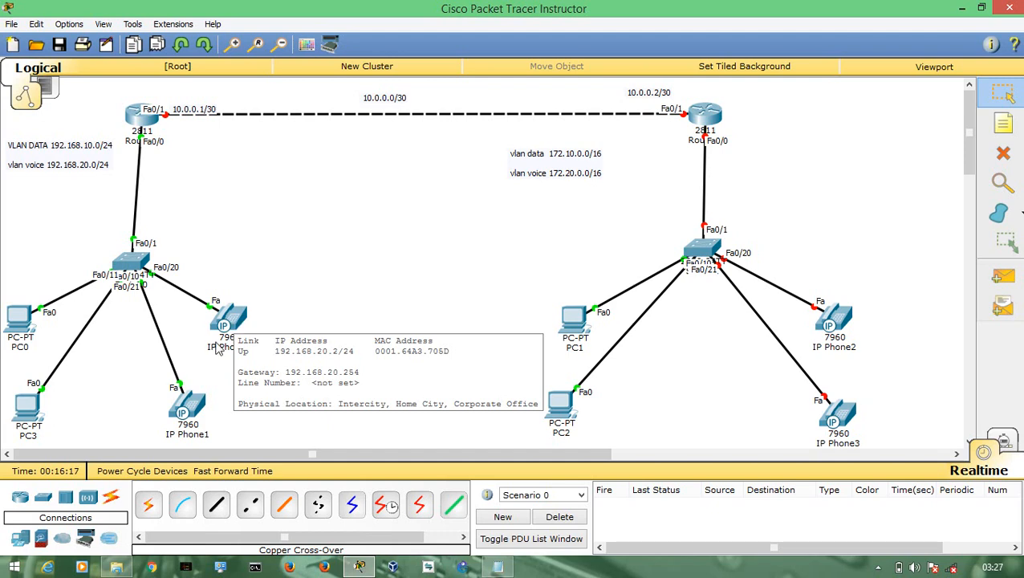
- Reopen Router0, leave DHCP pool configuration and enter telephony-service configuration mode
left_click(138, 118)
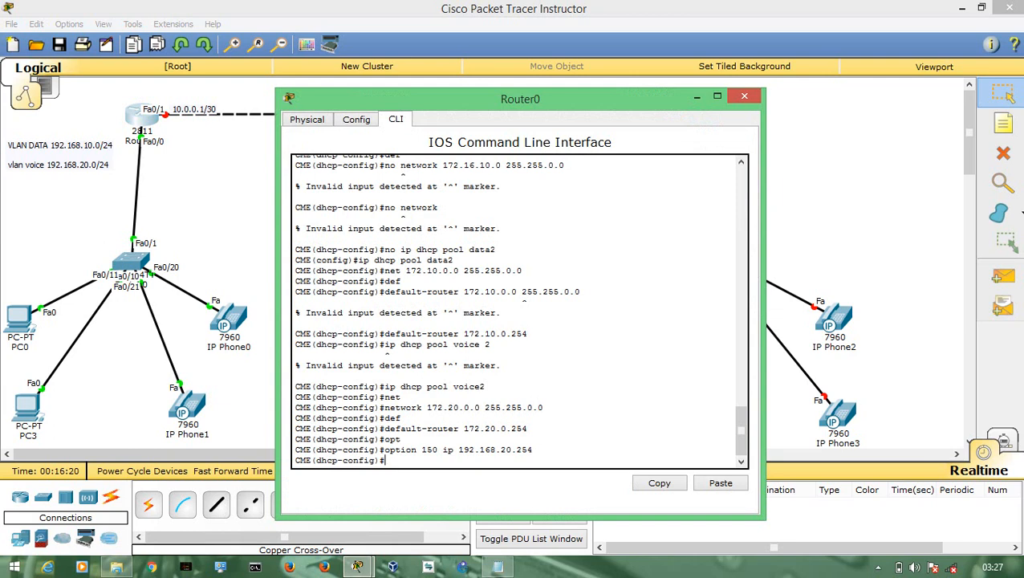
type("ex")
key("Return")
type("tela")
key("BackSpace")
key("Tab")
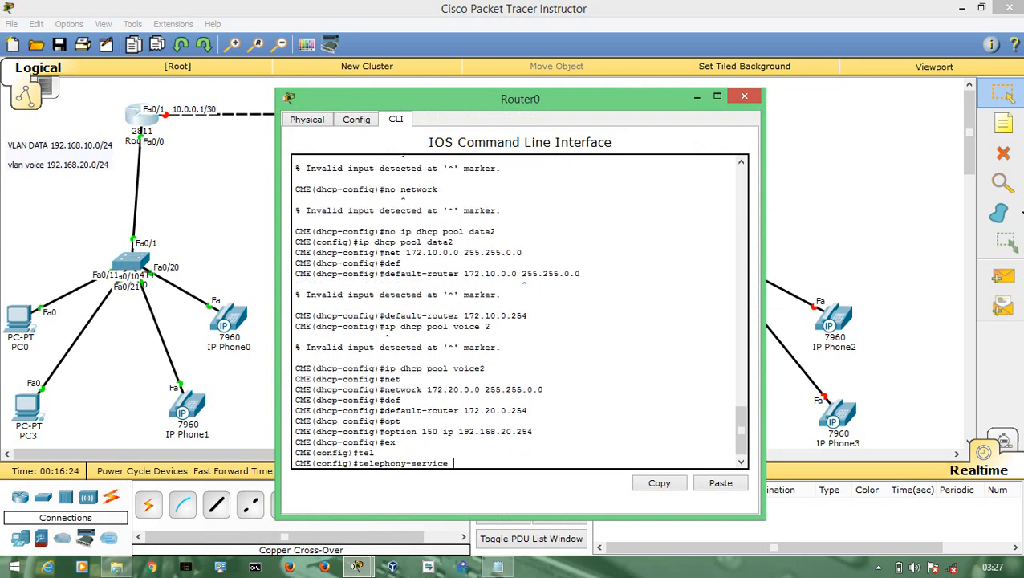
key("Return")
- Set the telephony service limits to max-ephones 10 and max-dn 20
type("max")
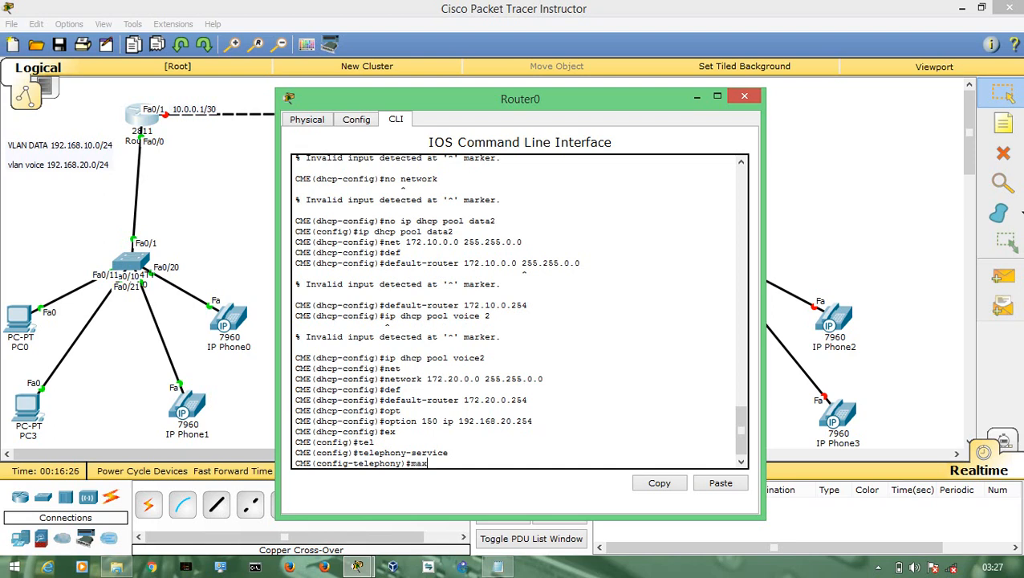
type("eph")
key("Tab")
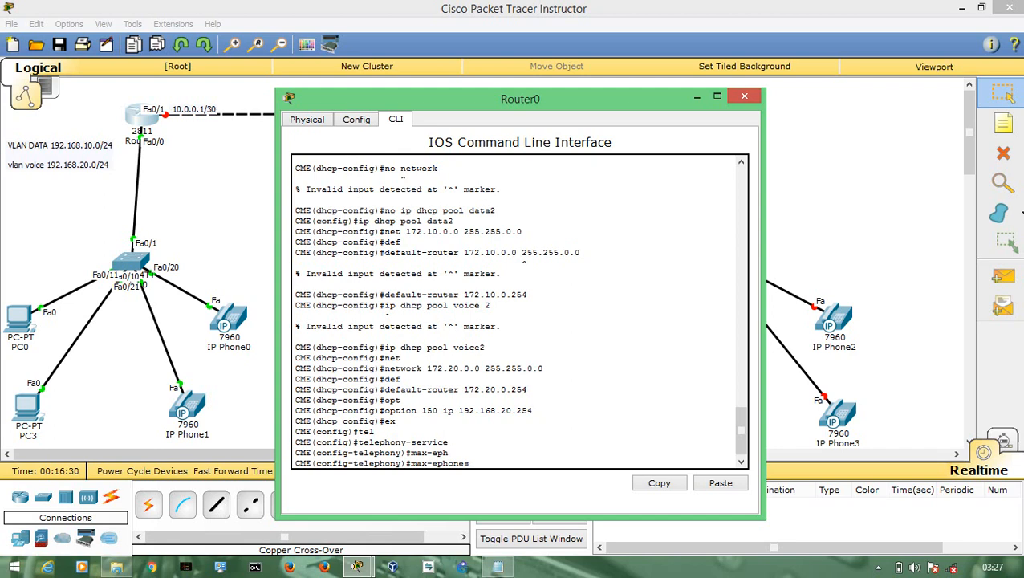
left_click_drag(500, 105, 335, 193)
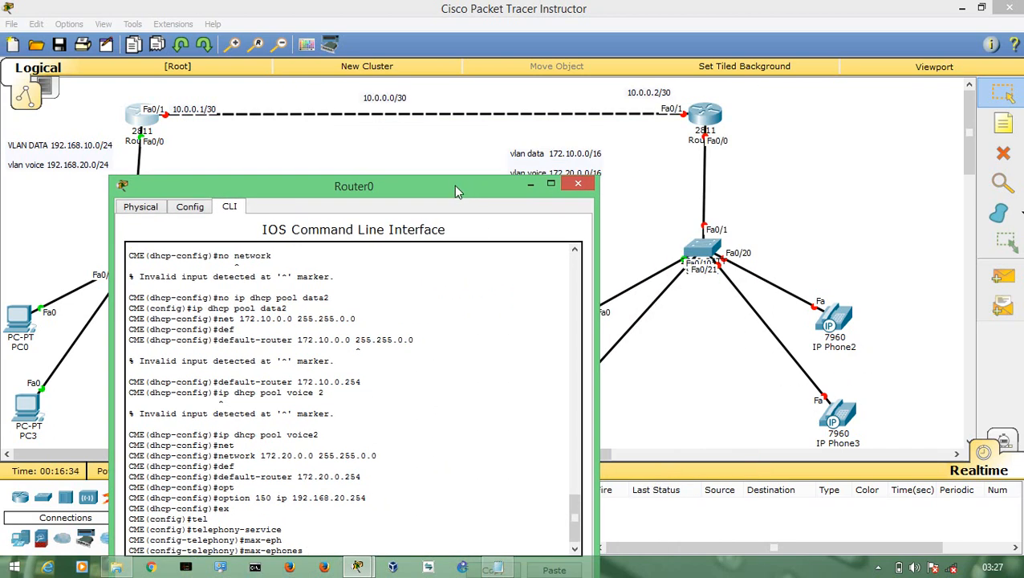
left_click_drag(453, 185, 561, 75)
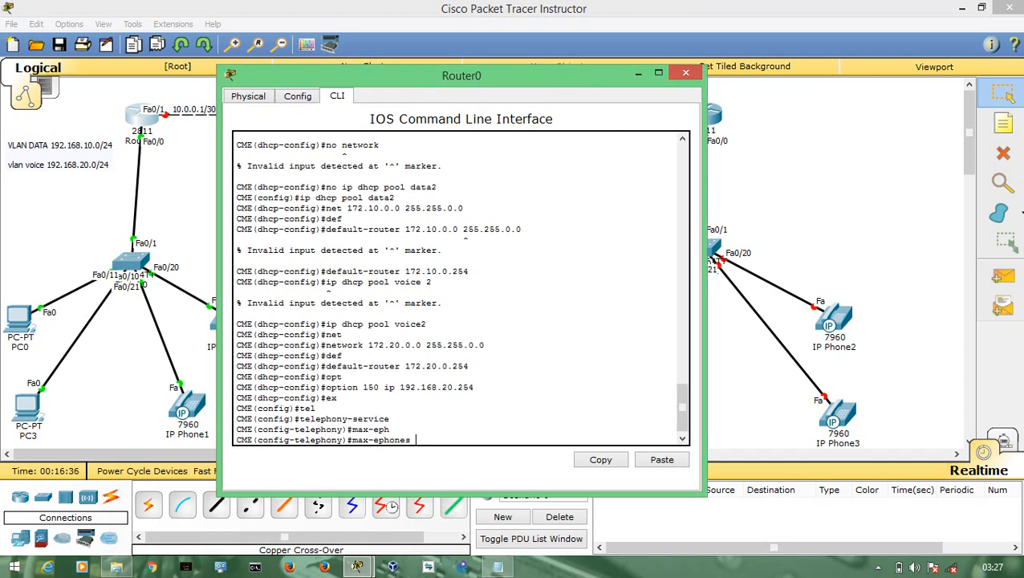
type("10")
key("Return")
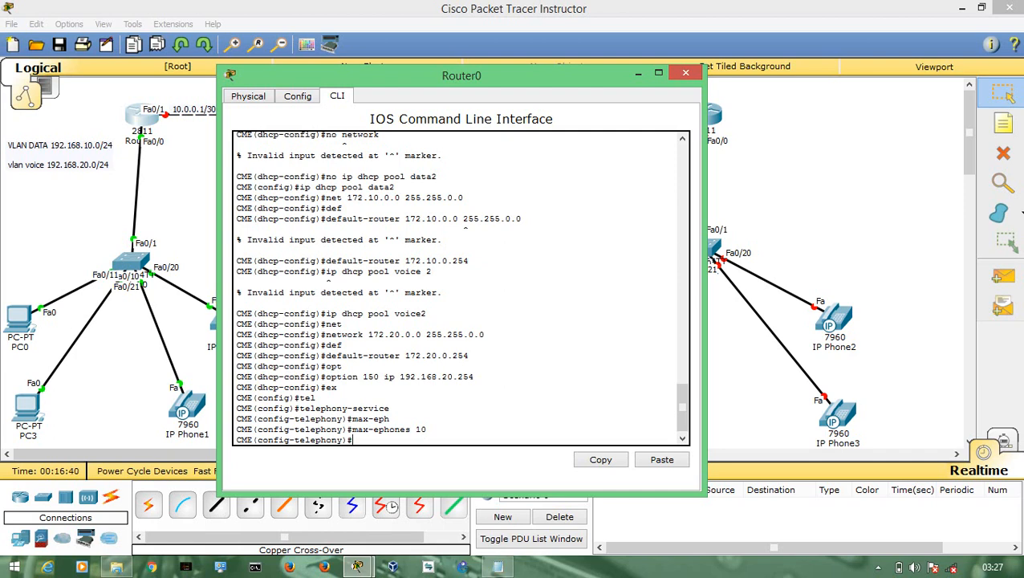
type("max-dn")
type("20")
key("Return")
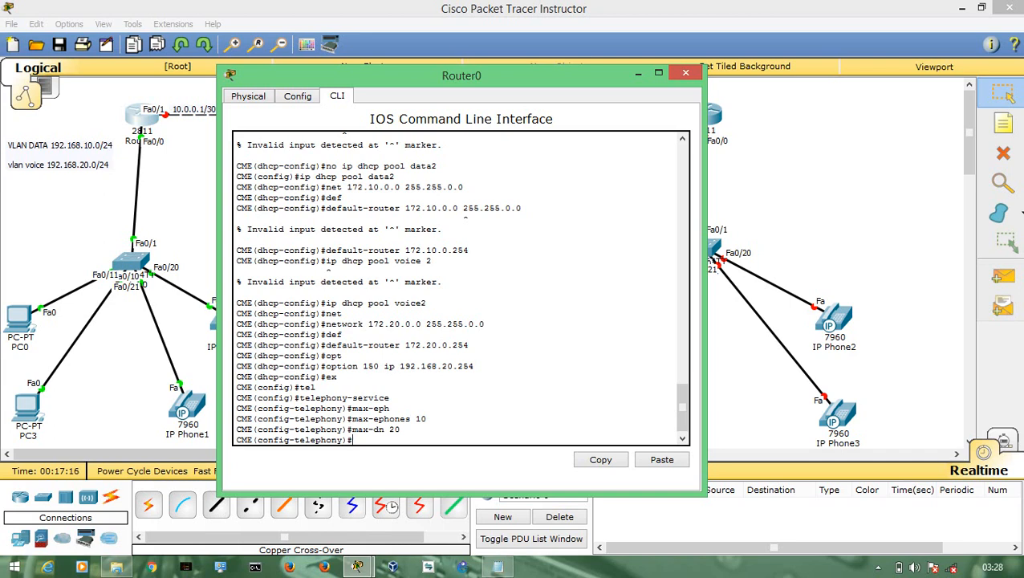
- Set the telephony service's IP source address to 192.168.20.254 with port 2000
type("ip sou")
key("Tab")
type("192.168.")
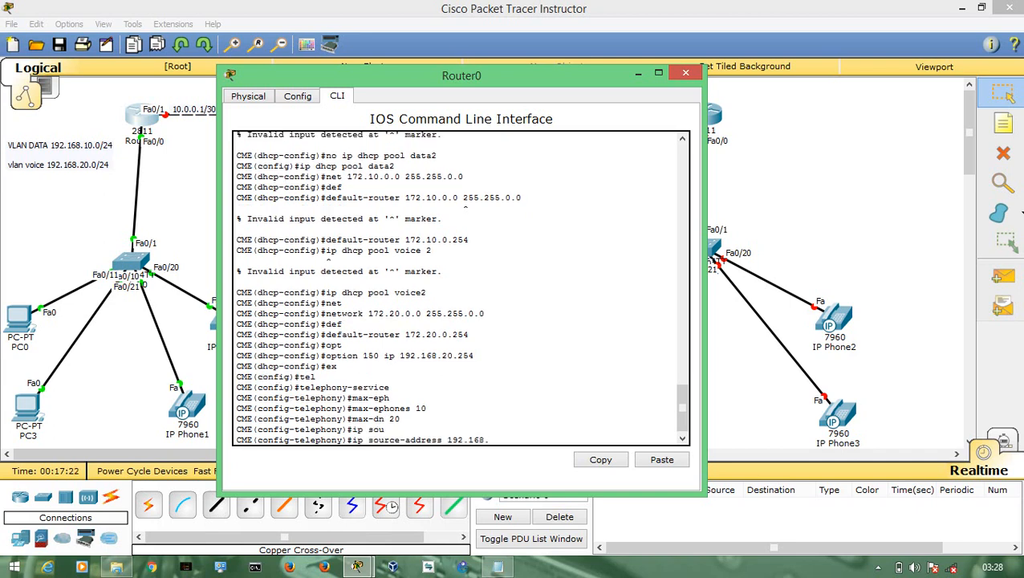
type("20.254 po")
key("Tab")
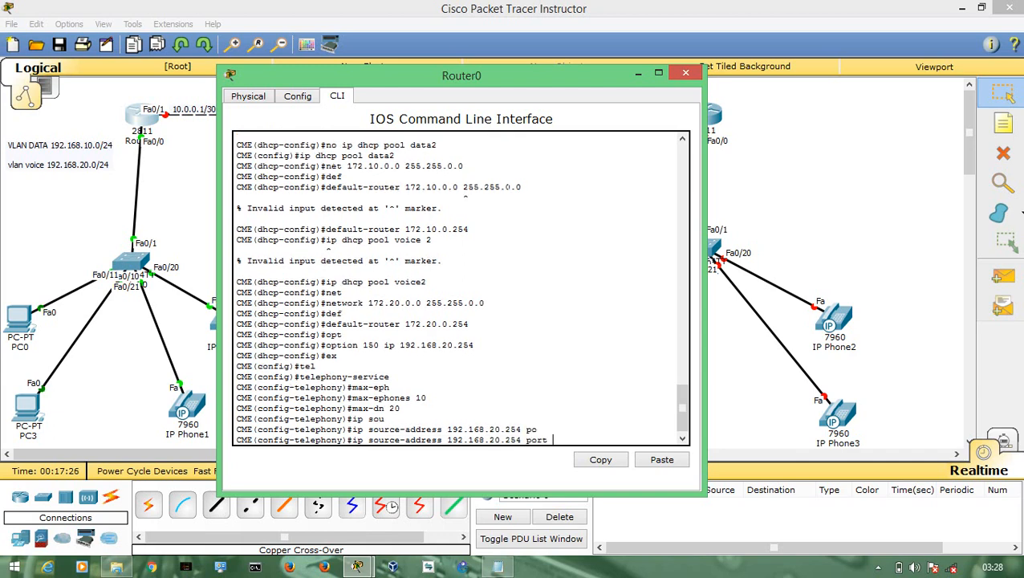
type("2000")
key("Return")
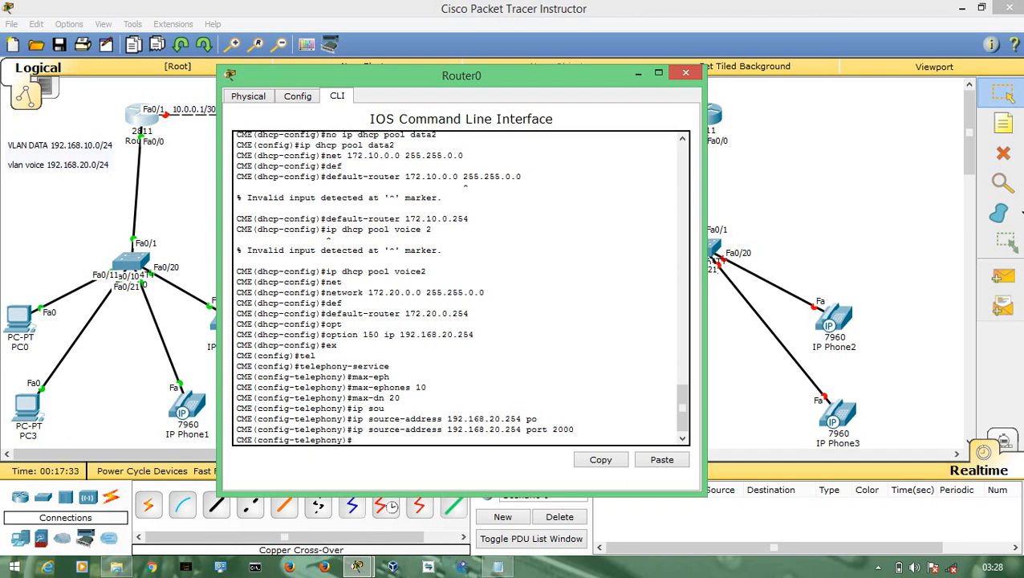
- Enable automatic assignment of directory numbers 1 to 10 in the telephony service
type("auto ass")
key("Tab")
type("1 to 10")
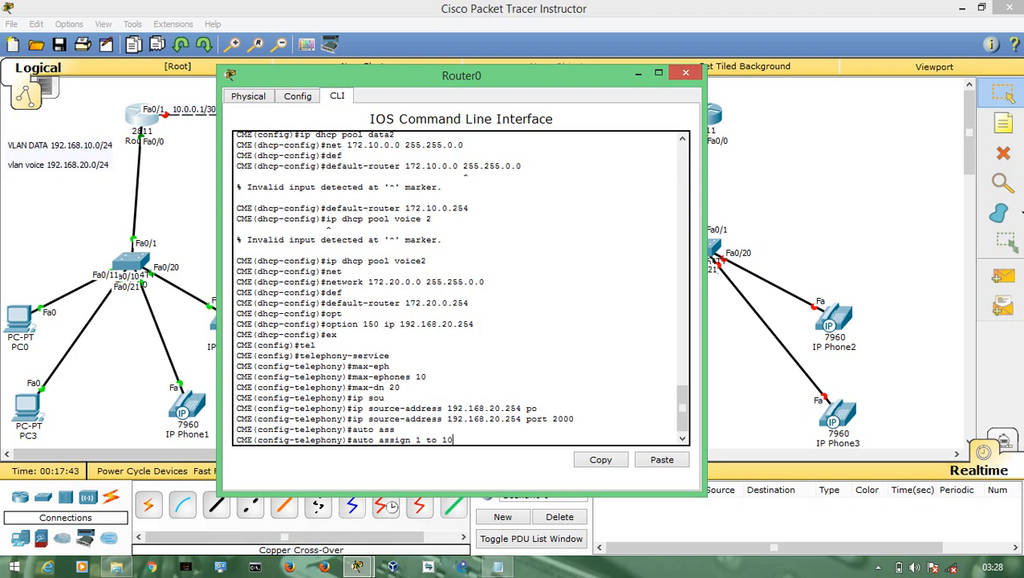
key("Return")
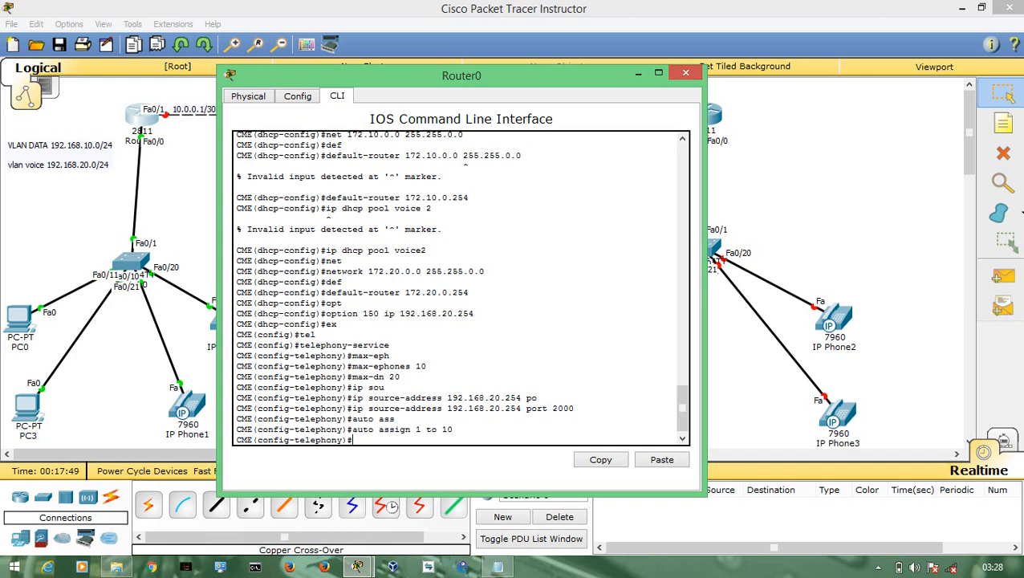
- Generate the phone configuration files with the create cnf-files command
type("cre")
key("Tab")
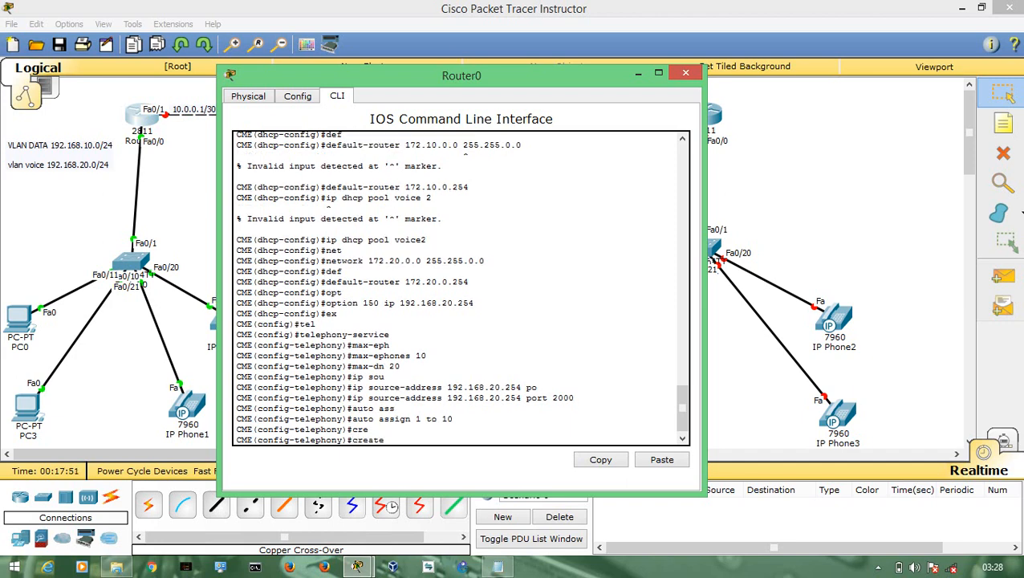
type("c")
key("Tab")
key("Return")
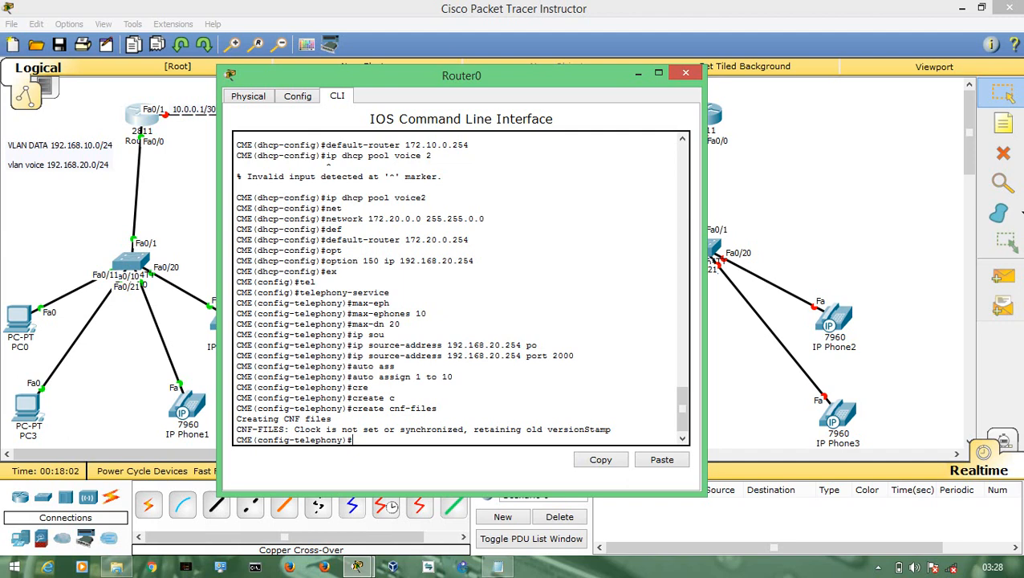
- Create ephone-dn 1 on the CME router and assign it number 5500
type("ephoe")
key("BackSpace")
type("ne-dn 1")
key("Return")
type("num")
key("Tab")
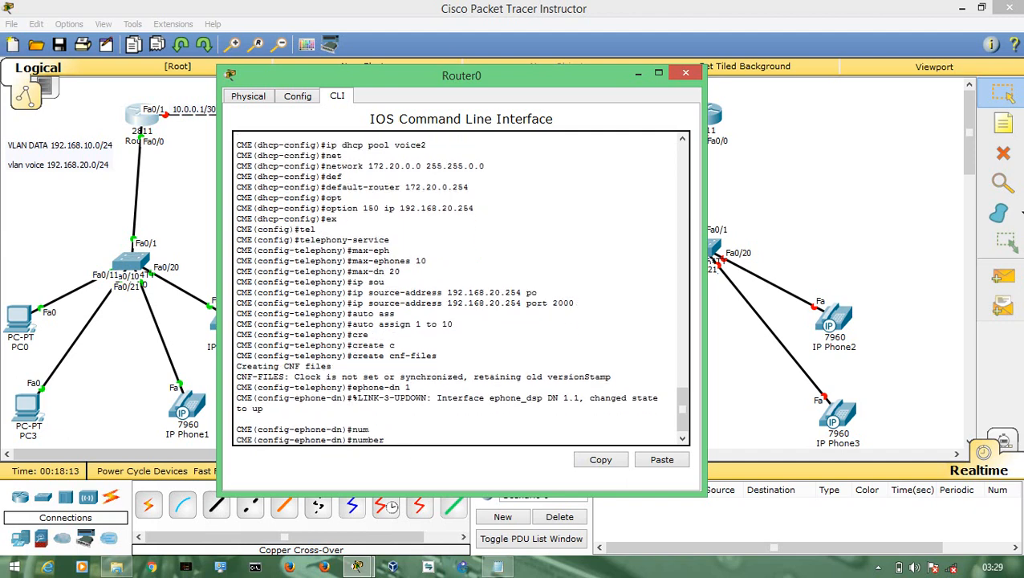
type("5500")
key("Return")
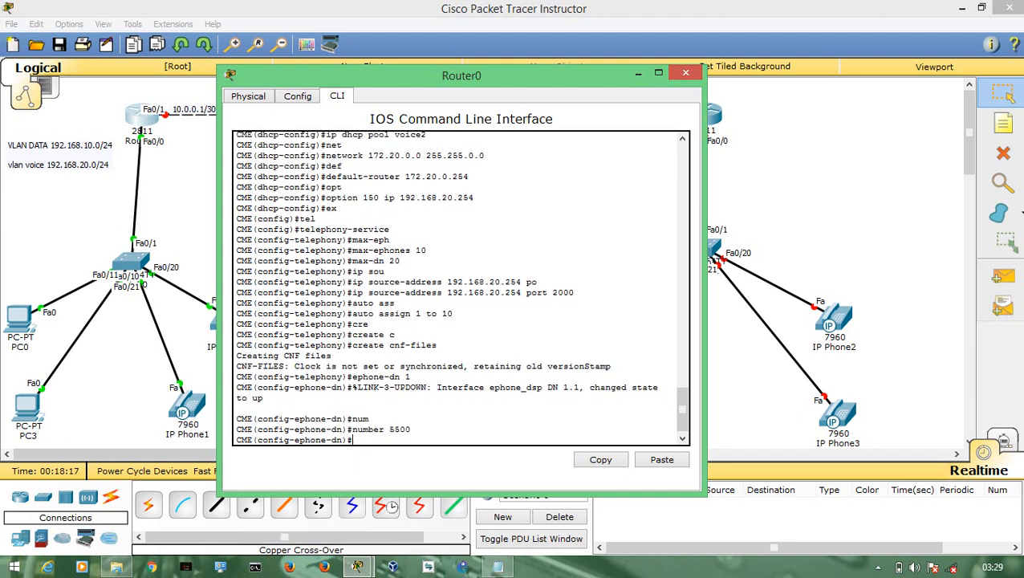
- Create ephone-dn 2 and assign it number 6600
key("Up")
key("Up")
key("Return")
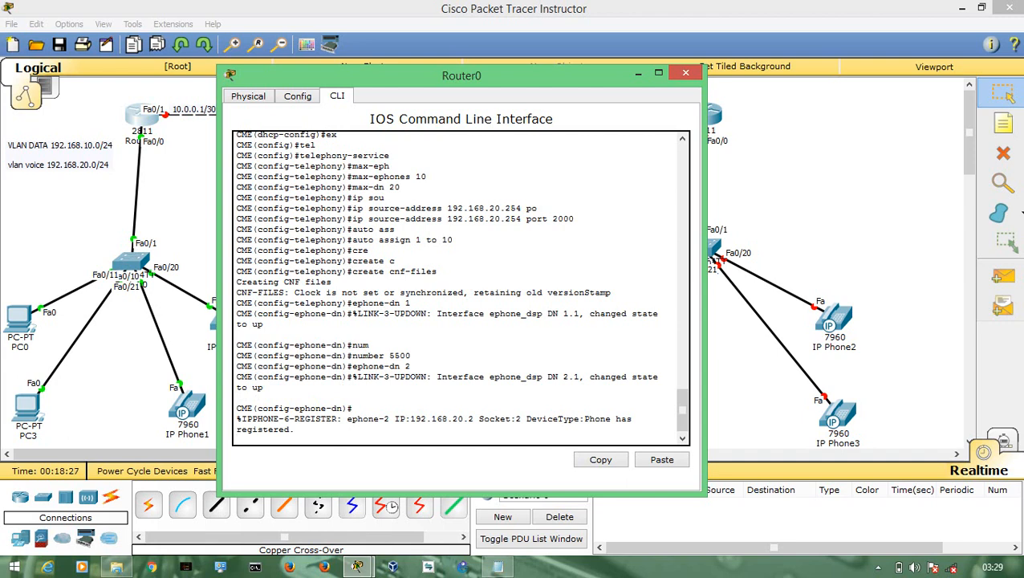
key("Return")
type("6600")
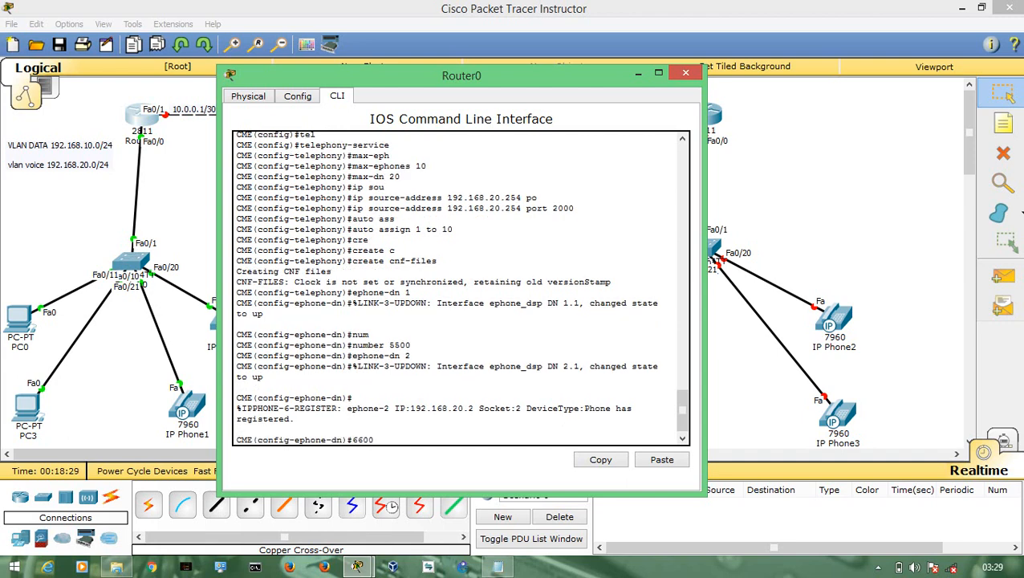
key("Return")
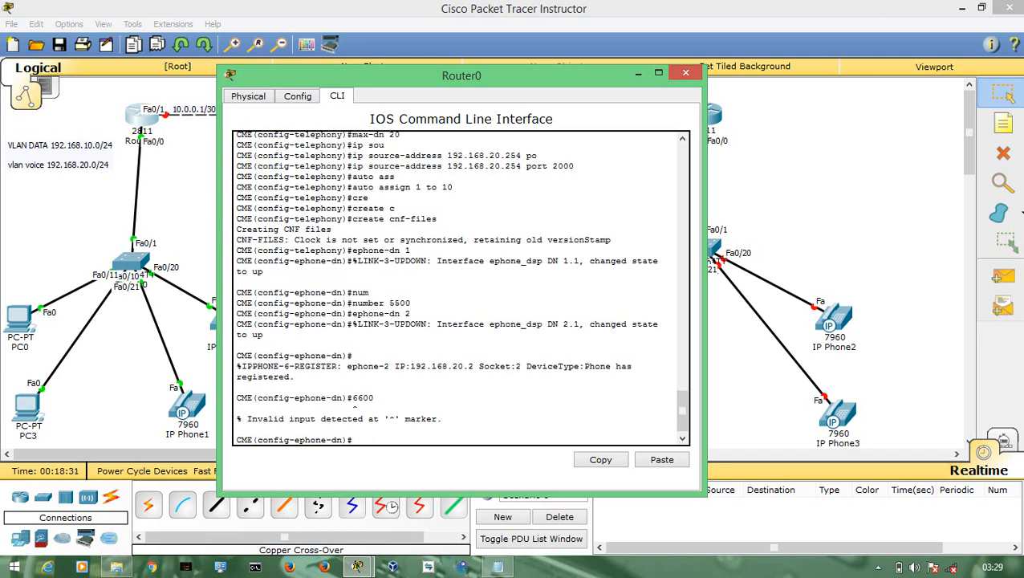
key("Up")
type("number 6600")
key("Return")
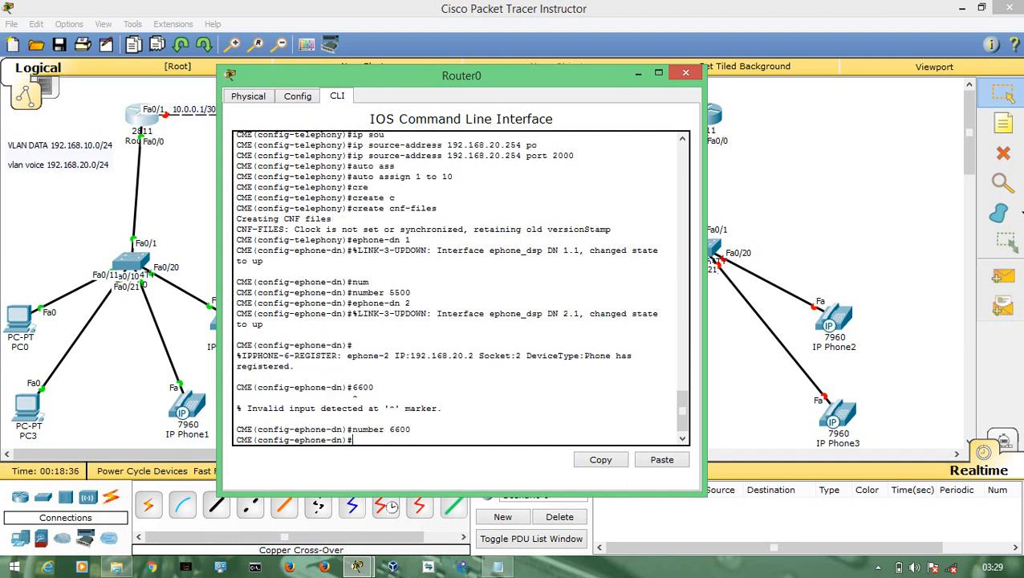
- Create ephone-dn 3 and enter its configuration mode
key("Up")
key("Up")
key("Up")
key("BackSpace")
key("BackSpace")
type("3")
key("Return")
key("Return")
key("Return")
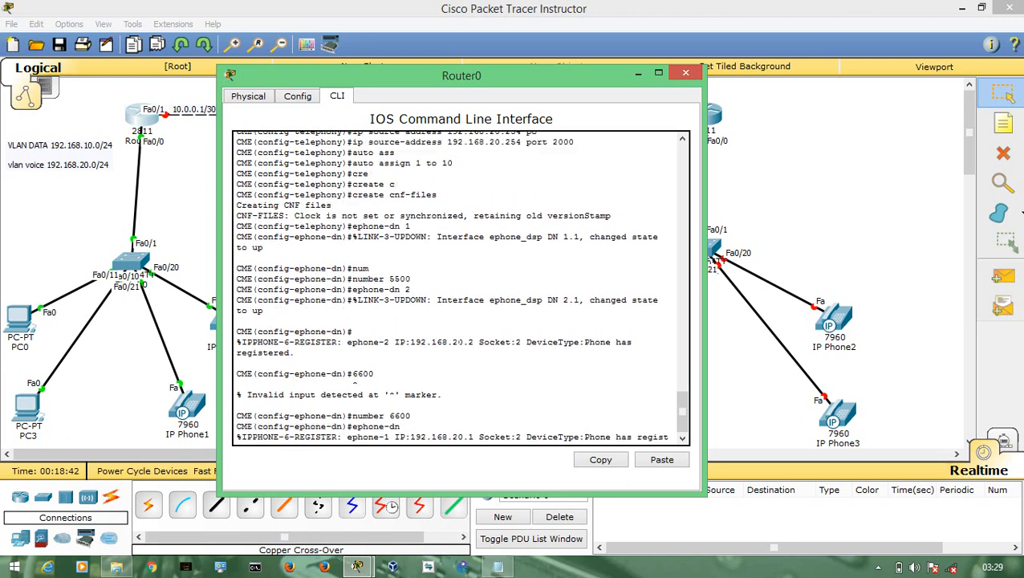
key("Up")
key("Up")
key("BackSpace")
type("3")
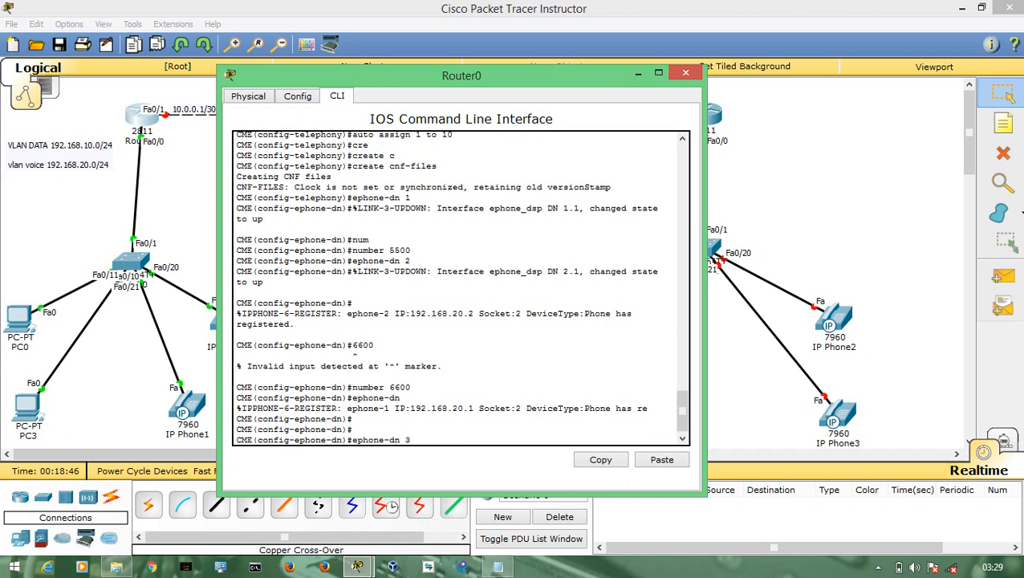
key("Return")
key("Return")
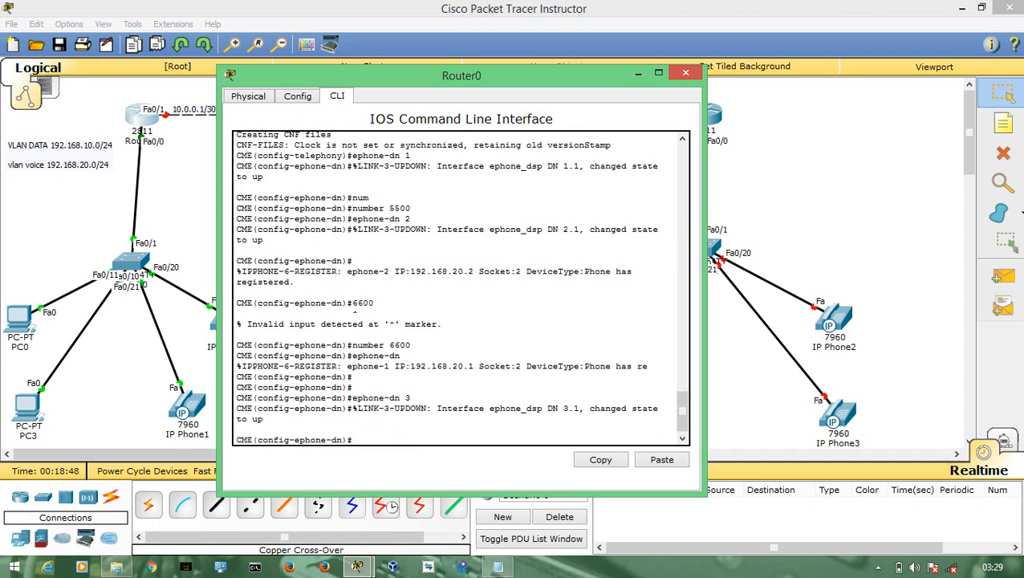
- Assign number 7700 to ephone-dn 3
type("num")
key("Tab")
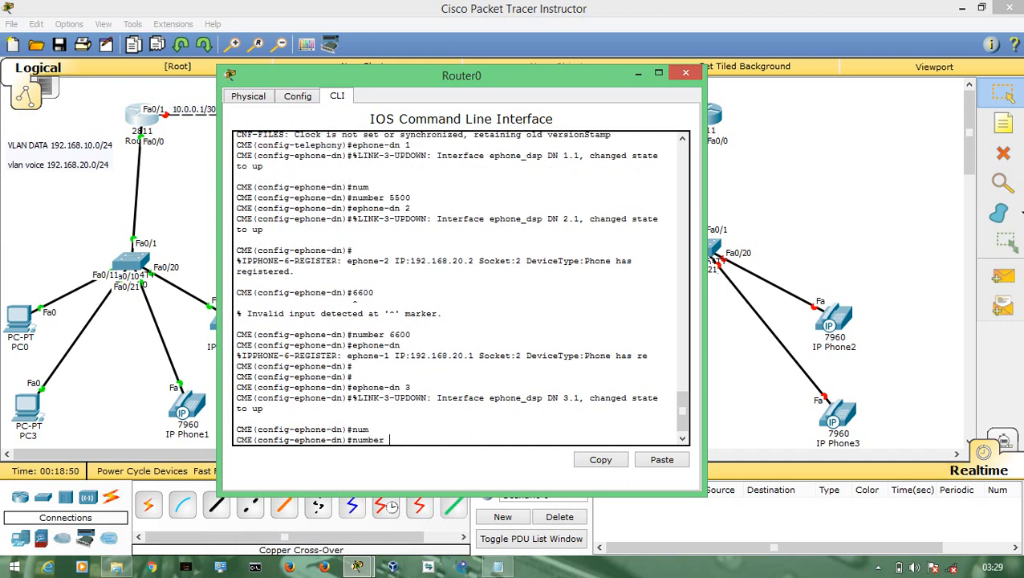
type("7700")
key("Return")
- Create ephone-dn 4 and assign it number 8800
key("Up")
key("Up")
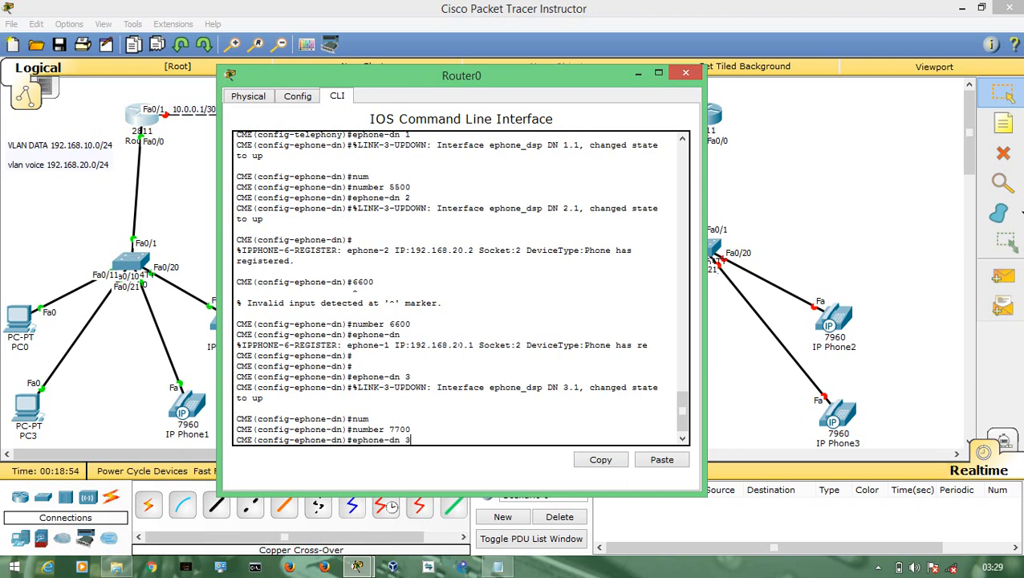
key("BackSpace")
type("4")
key("Return")
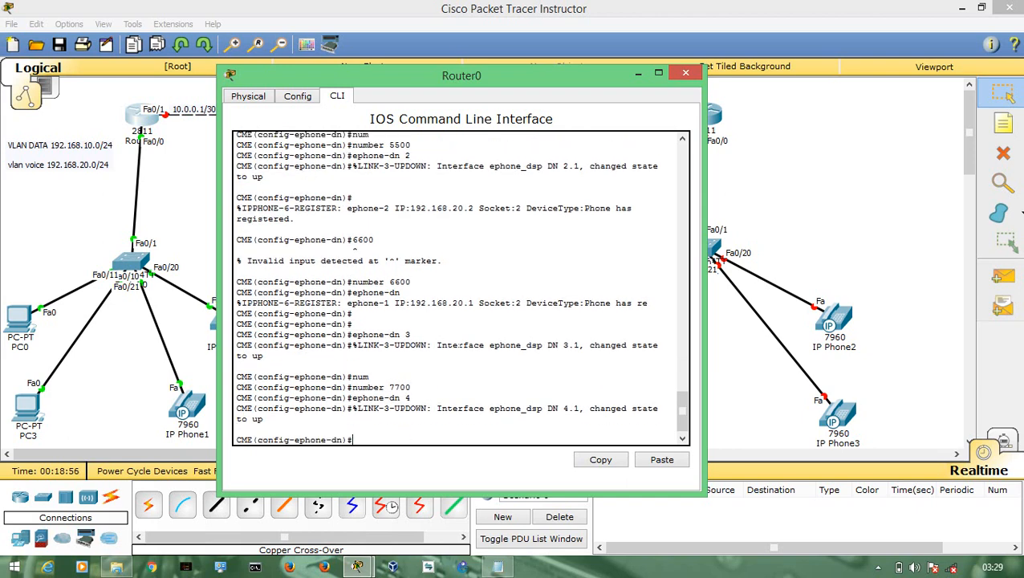
key("Up")
key("Up")
key("BackSpace")
key("BackSpace")
type("88")
key("Return")
- Create ephone-dn 5 and assign it number 9900
key("Up")
key("Up")
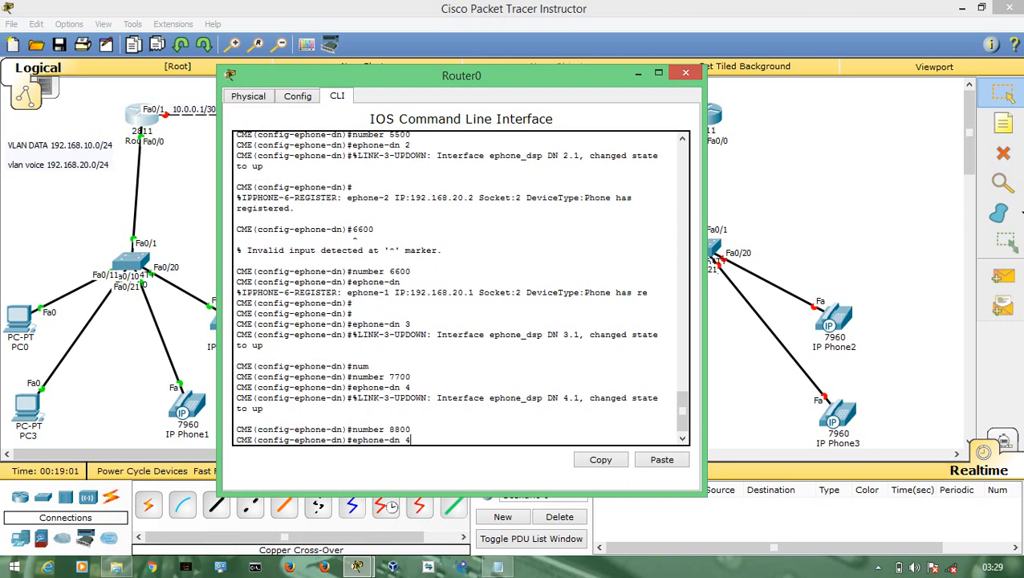
key("BackSpace")
type("5")
key("Return")
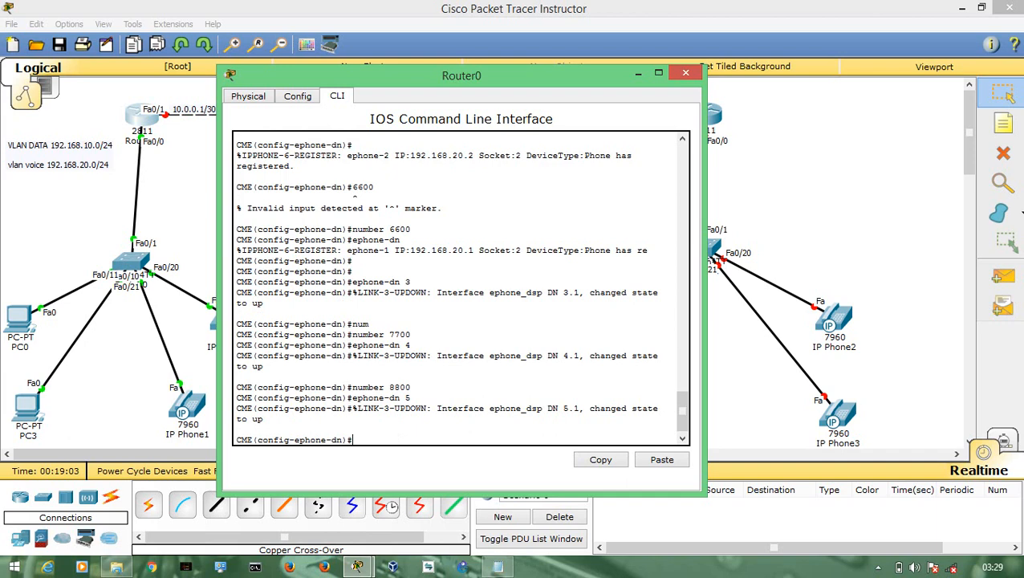
key("Return")
key("Up")
key("Up")
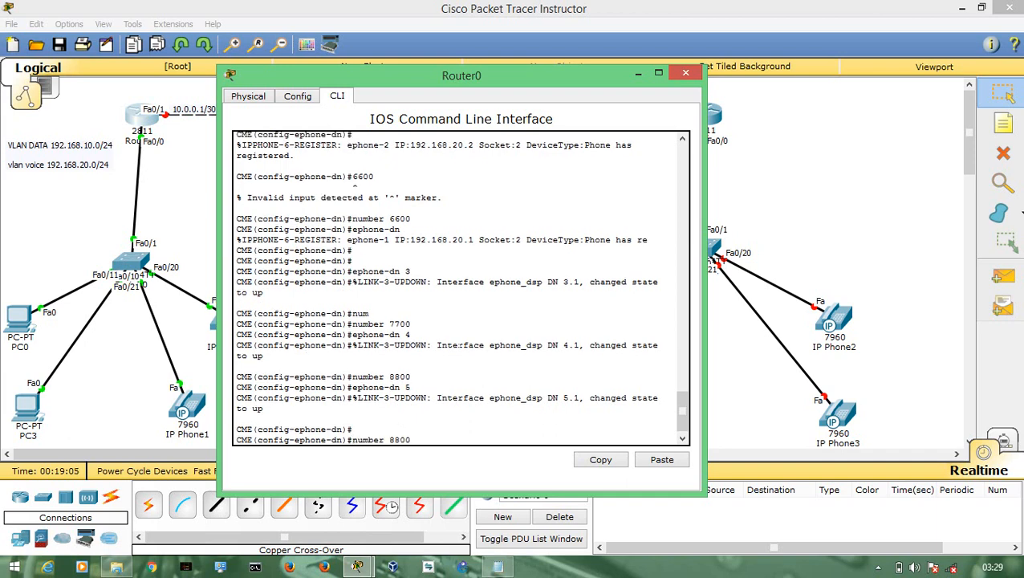
key("BackSpace")
key("BackSpace")
type("99")
key("Return")
key("Return")
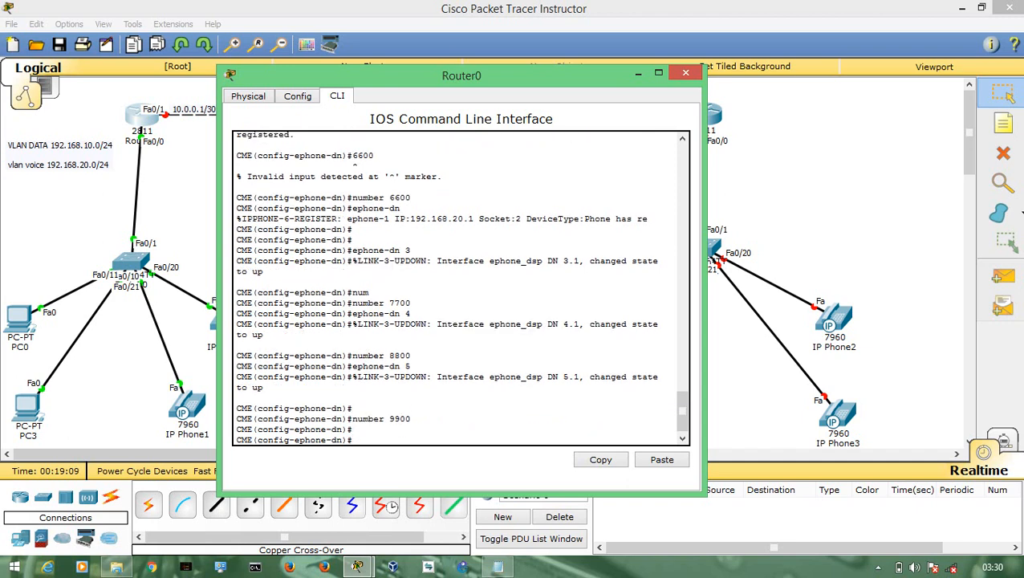
- Create ephone-dn 6 and enter its configuration mode
key("Up")
key("Up")
key("BackSpace")
type("6")
key("Return")
key("Return")
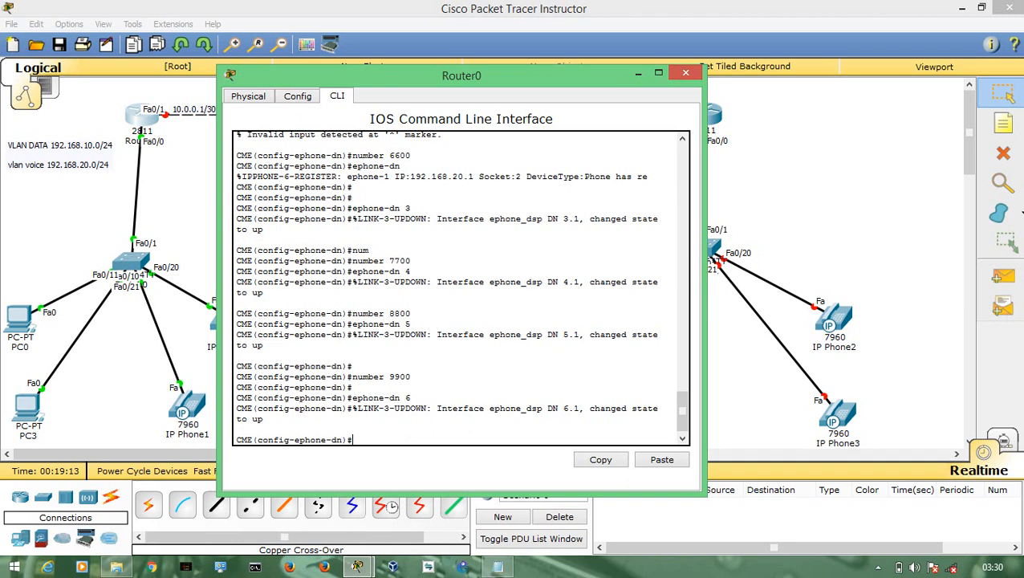
- Assign number 4400 to ephone-dn 6
type("nul")
key("Tab")
key("BackSpace")
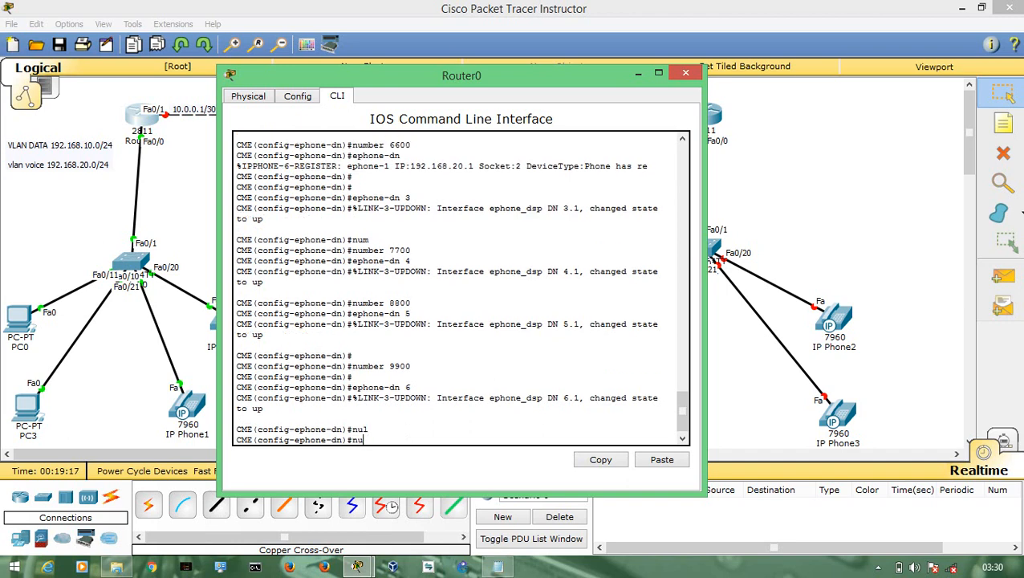
key("Tab")
type("1000")
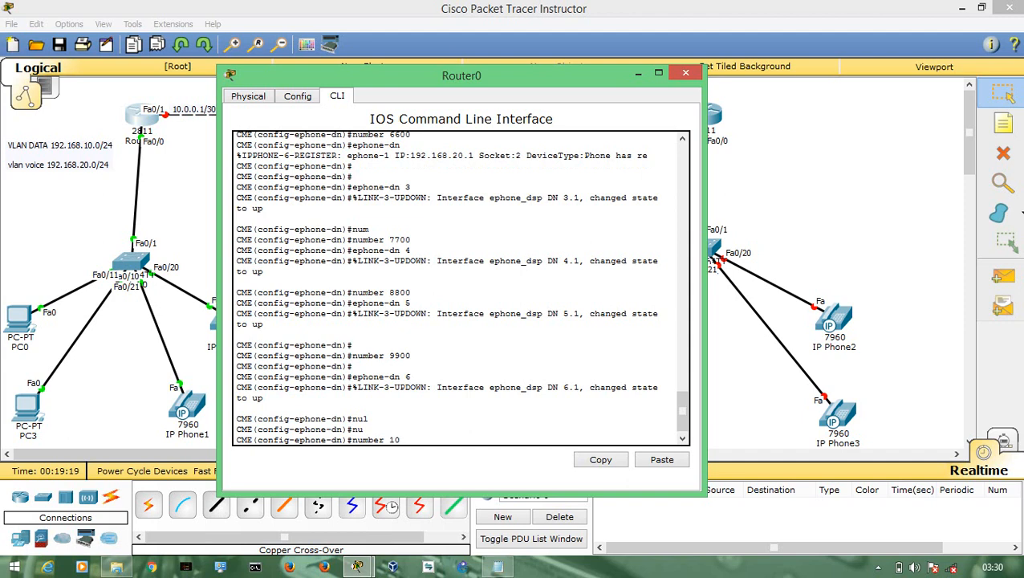
key("BackSpace")
key("BackSpace")
key("BackSpace")
key("BackSpace")
key("BackSpace")
type("4400")
key("Return")
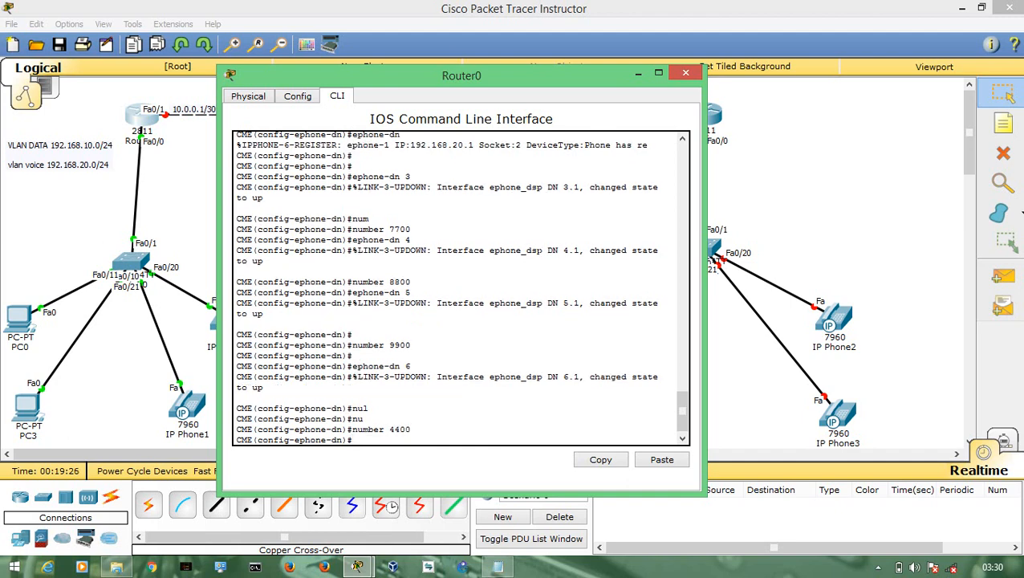
- Close the Router0 window and open IP Phone0's phone display to check its assigned line number
left_click(685, 74)
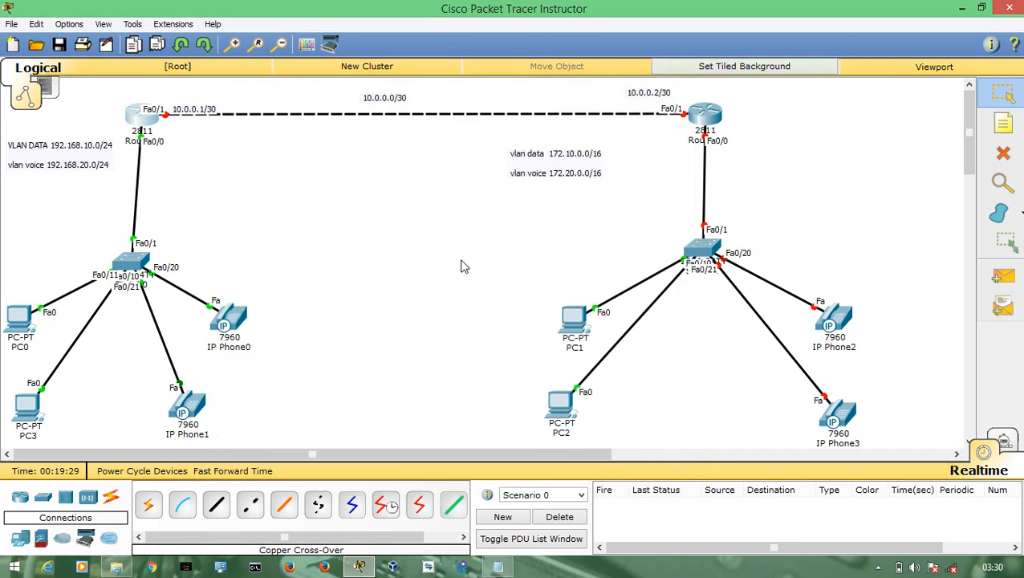
left_click(233, 318)
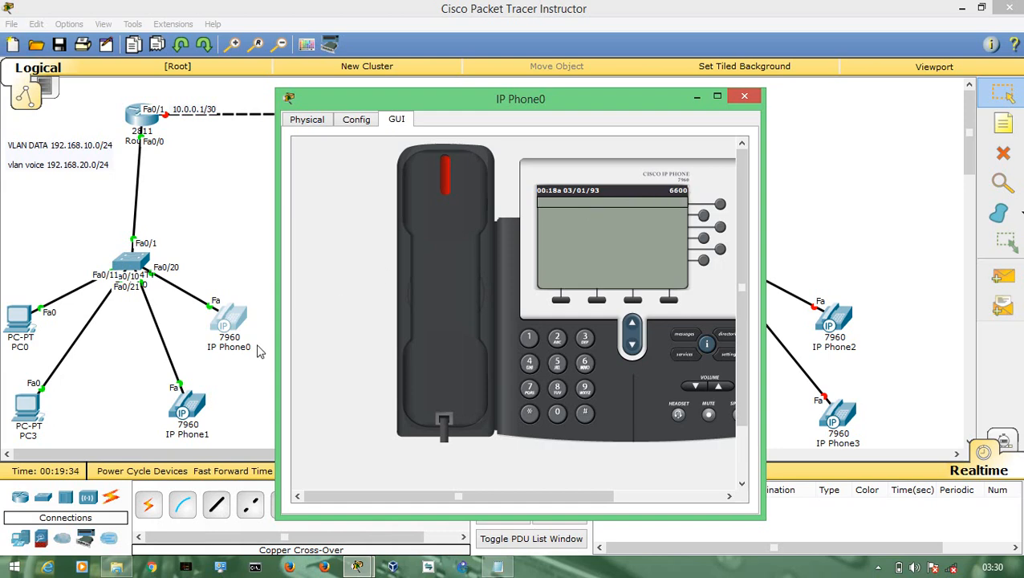
- Open IP Phone1's phone display and arrange it side by side with IP Phone0's window
left_click(194, 398)
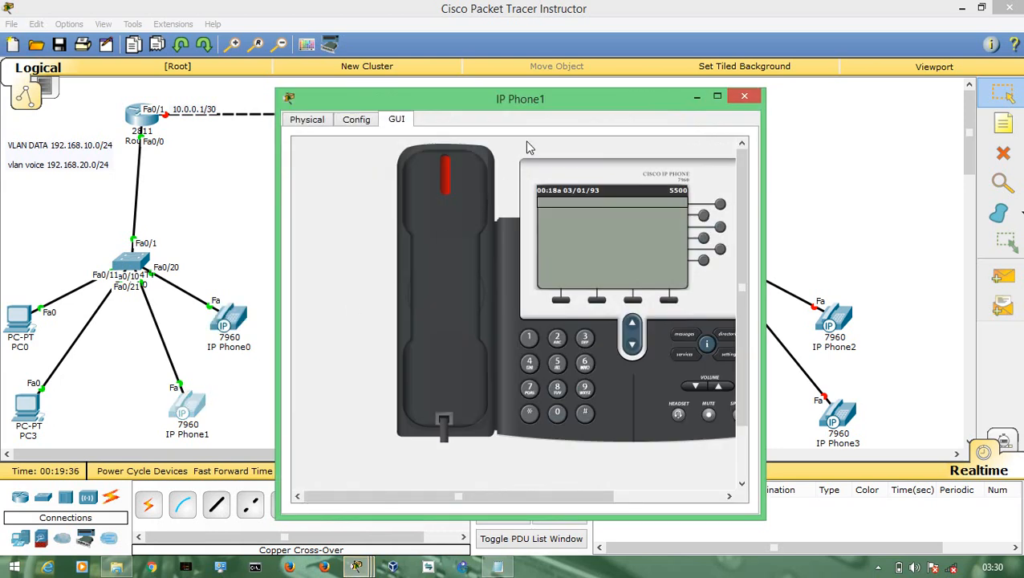
left_click_drag(543, 101, 297, 91)
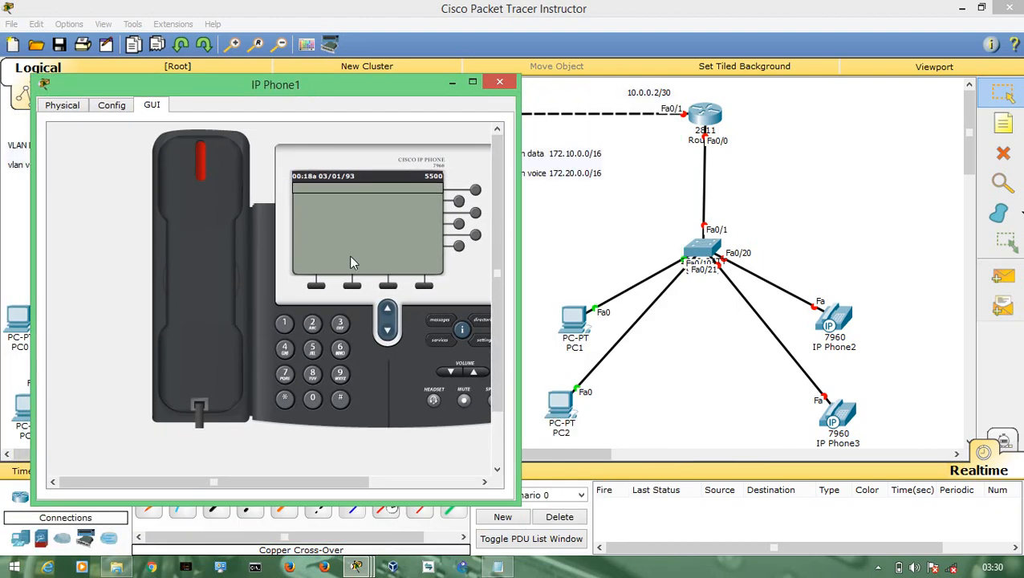
mouse_move(356, 567)
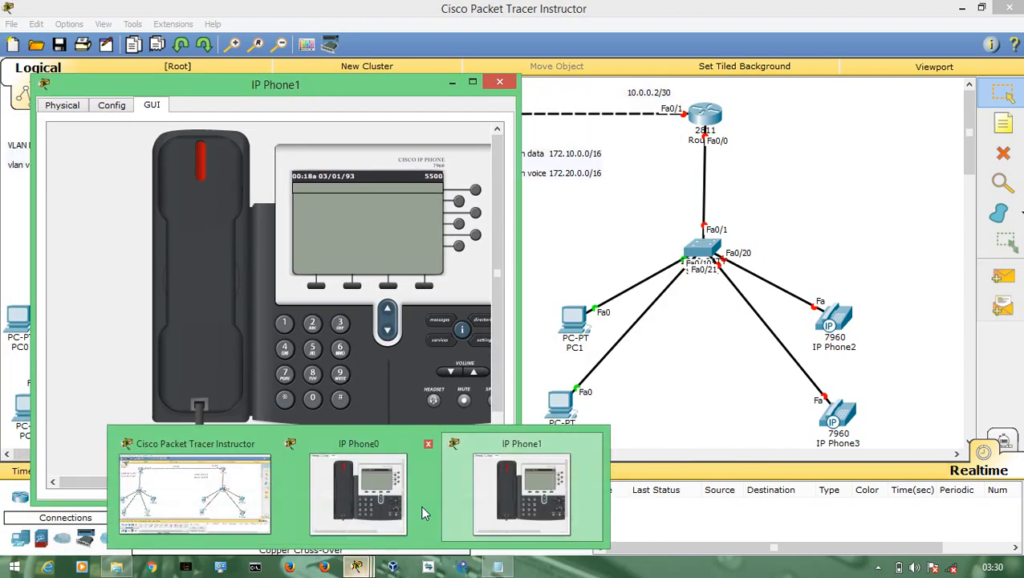
mouse_move(501, 494)
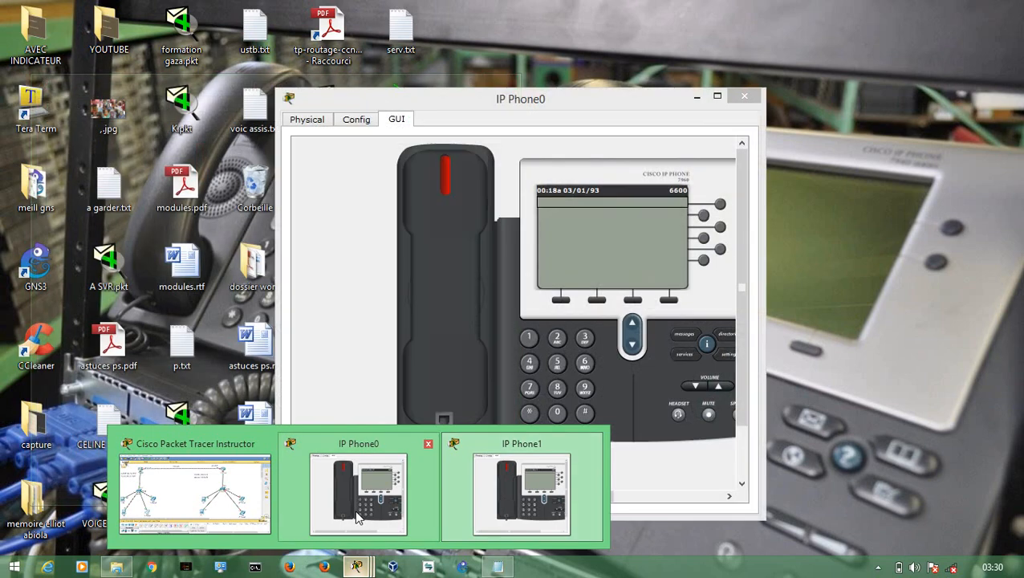
left_click(354, 510)
left_click_drag(597, 102, 867, 69)
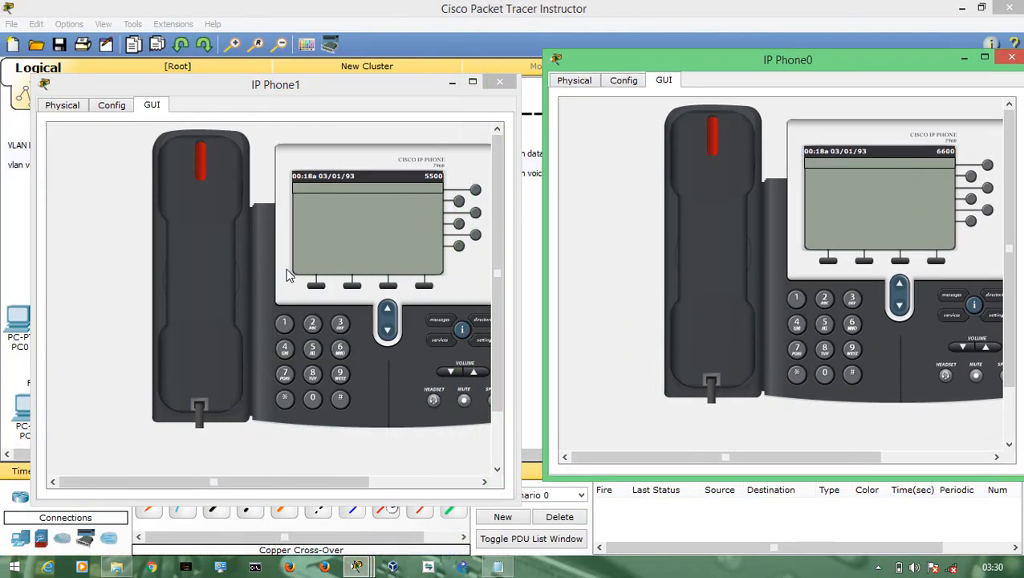
- Test a call from IP Phone1 to 6600, answering it on IP Phone0 and hanging up both handsets
left_click(205, 280)
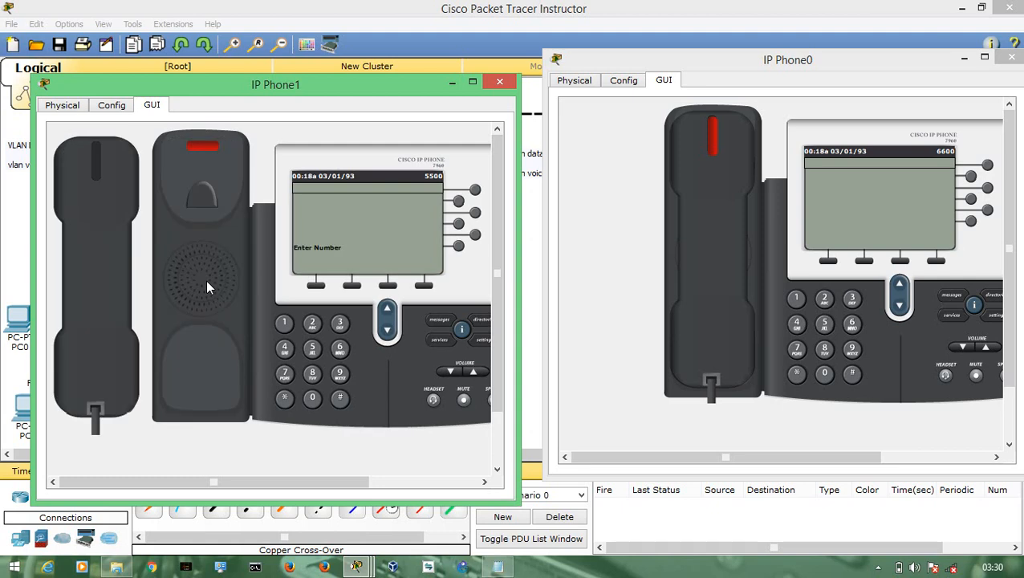
left_click(339, 354)
left_click(310, 399)
left_click(311, 399)
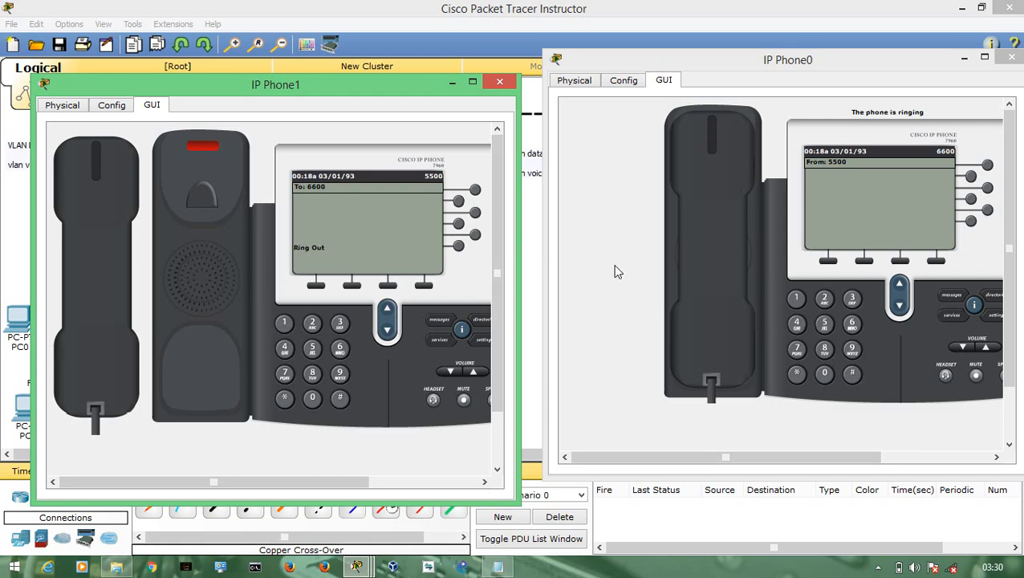
left_click(706, 253)
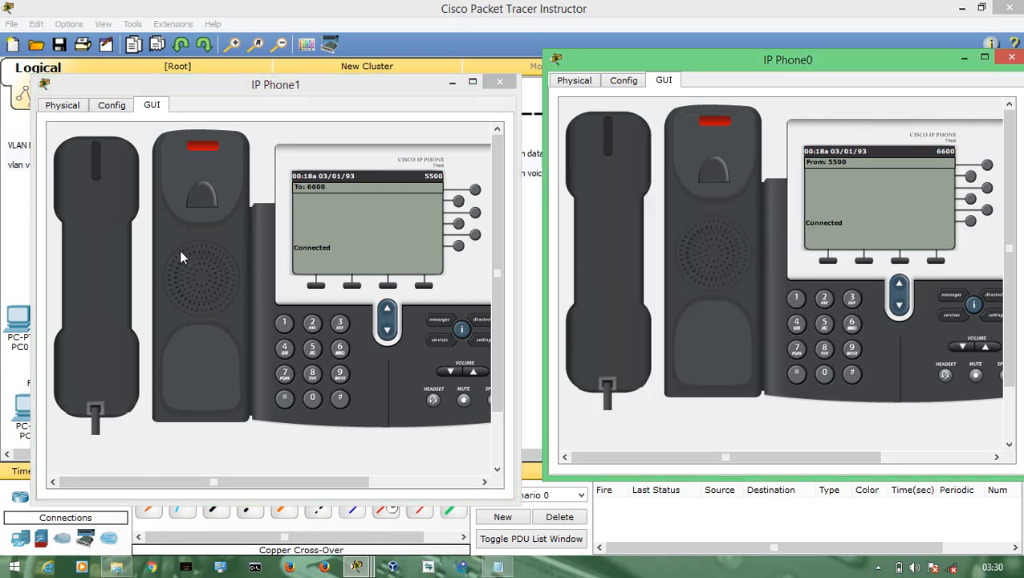
left_click(117, 261)
left_click(598, 275)
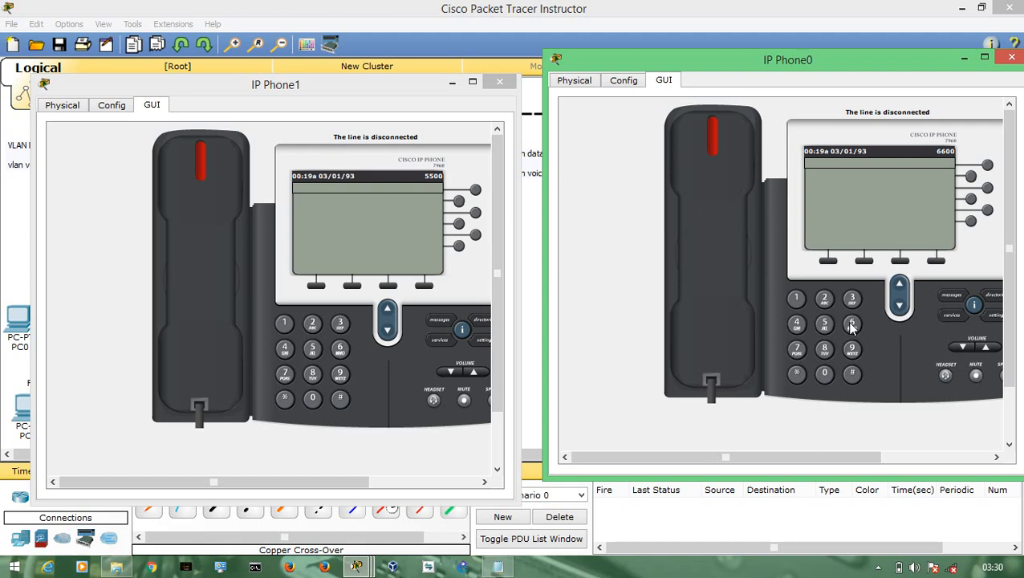
- Place a test call from IP Phone0 to 5500, hang up, and close both phone windows
left_click(824, 323)
left_click(824, 323)
left_click(824, 372)
left_click(824, 372)
left_click(712, 293)
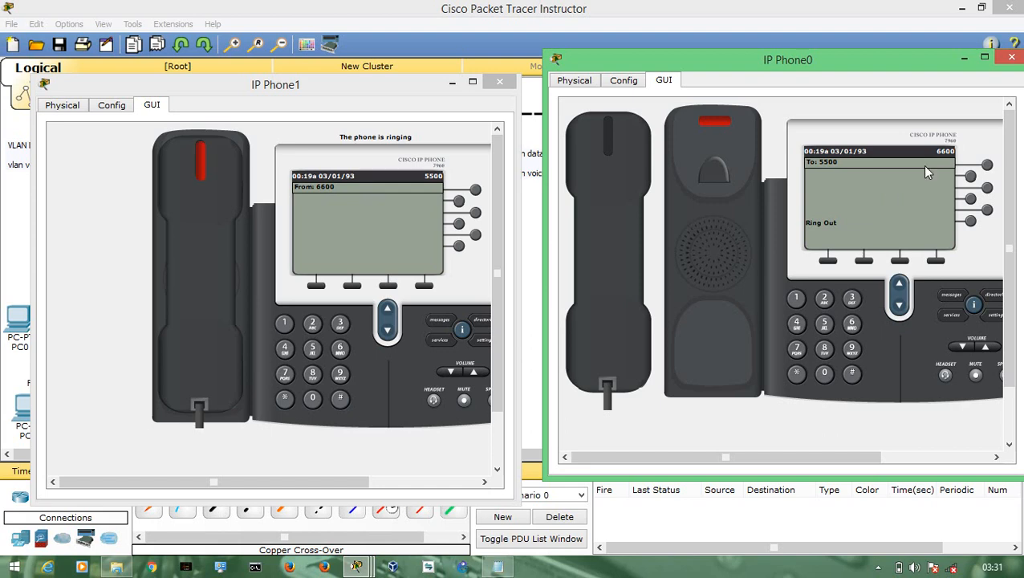
left_click(597, 206)
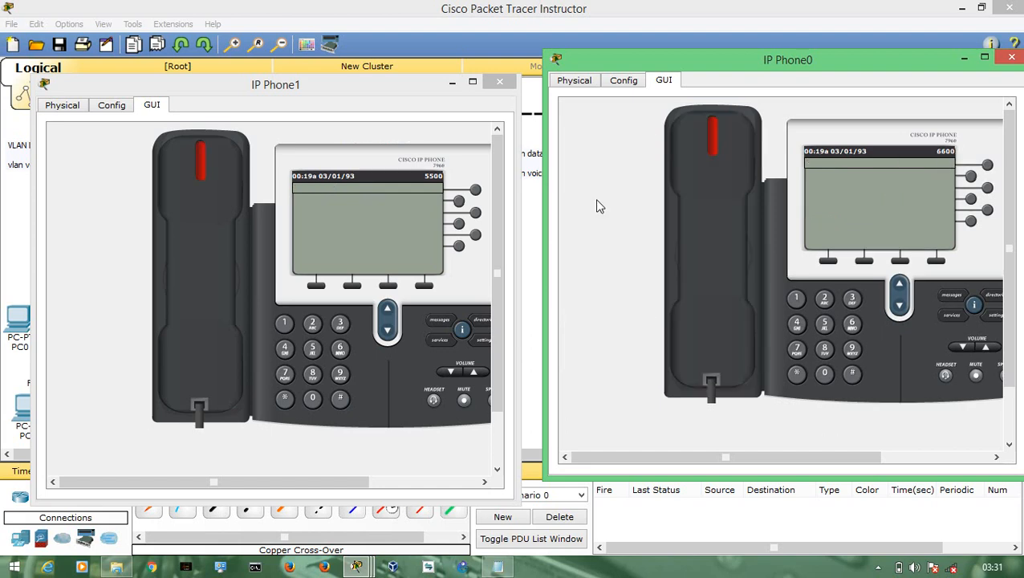
left_click(501, 83)
left_click(1010, 57)
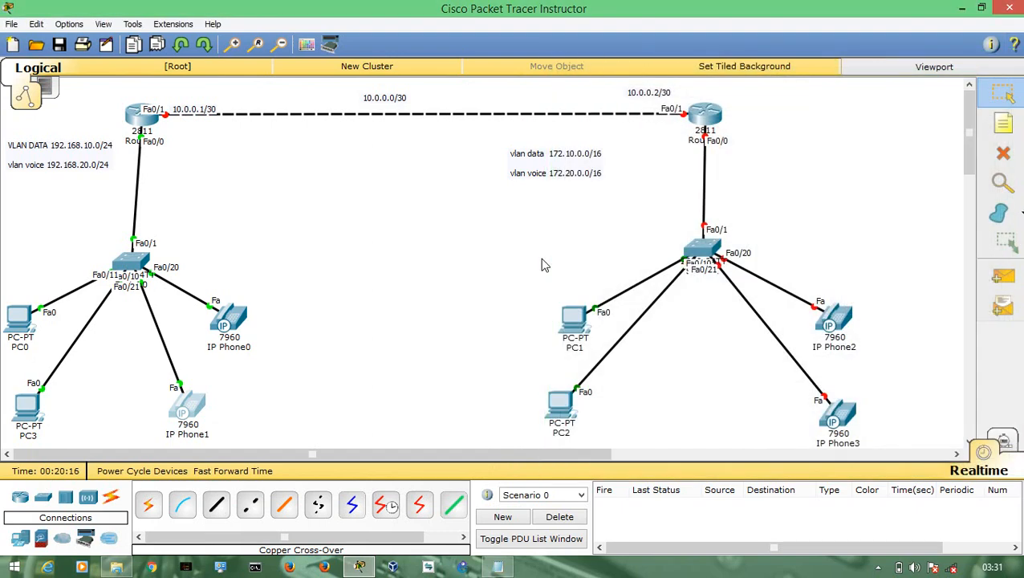
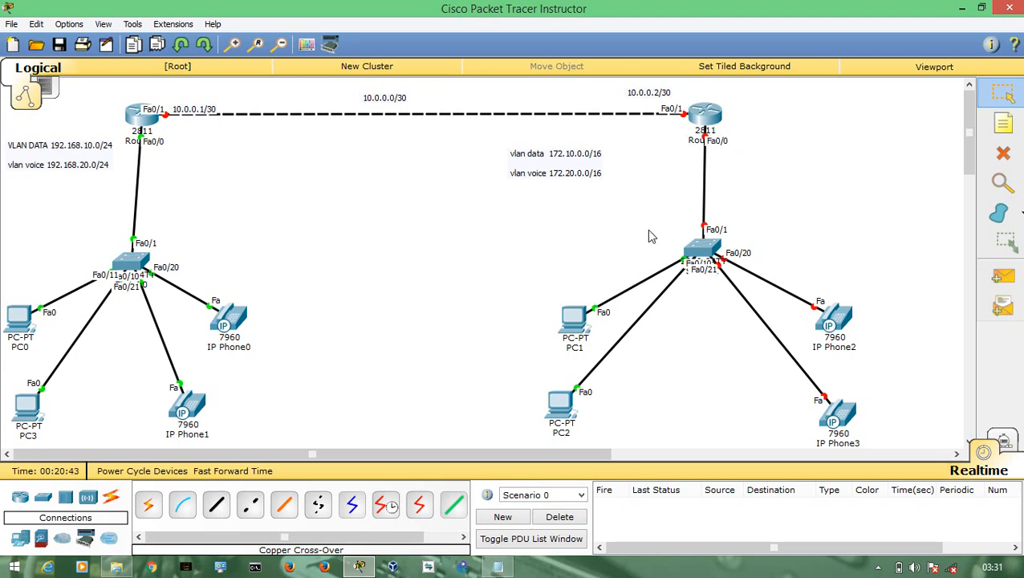
- Open Switch1's command line and bring up its user prompt
left_click(701, 250)
left_click_drag(539, 101, 315, 85)
left_click(170, 105)
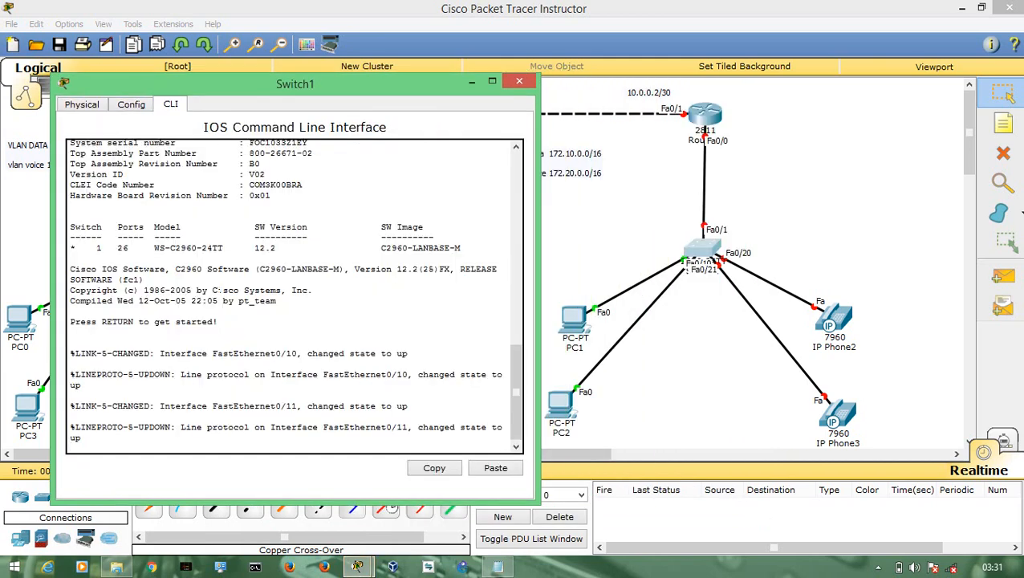
key("Return")
key("Return")
type("r")
key("BackSpace")
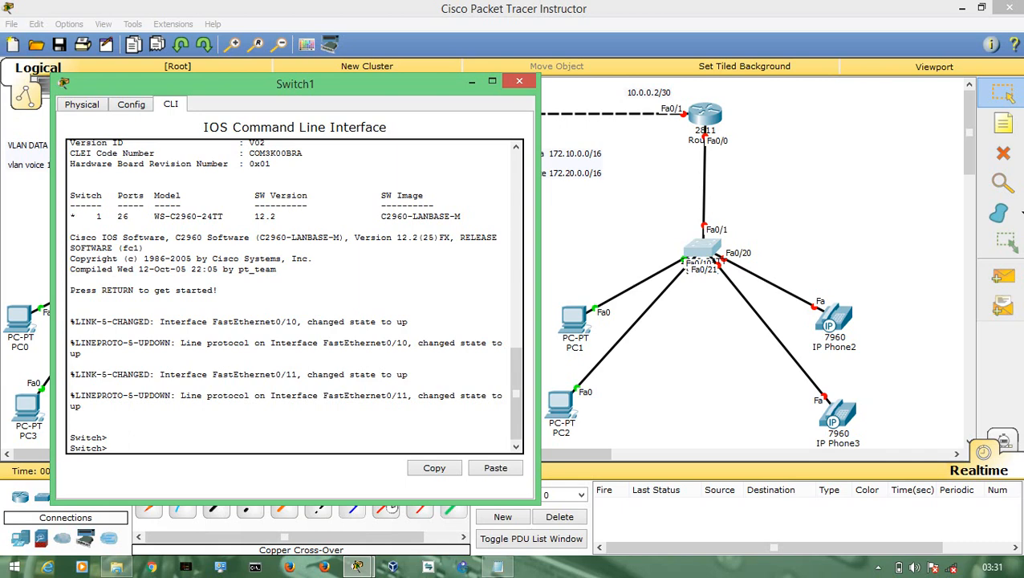
- Enter privileged mode and global configuration mode on Switch1
type("en")
key("Return")
key("Return")
type("conf t")
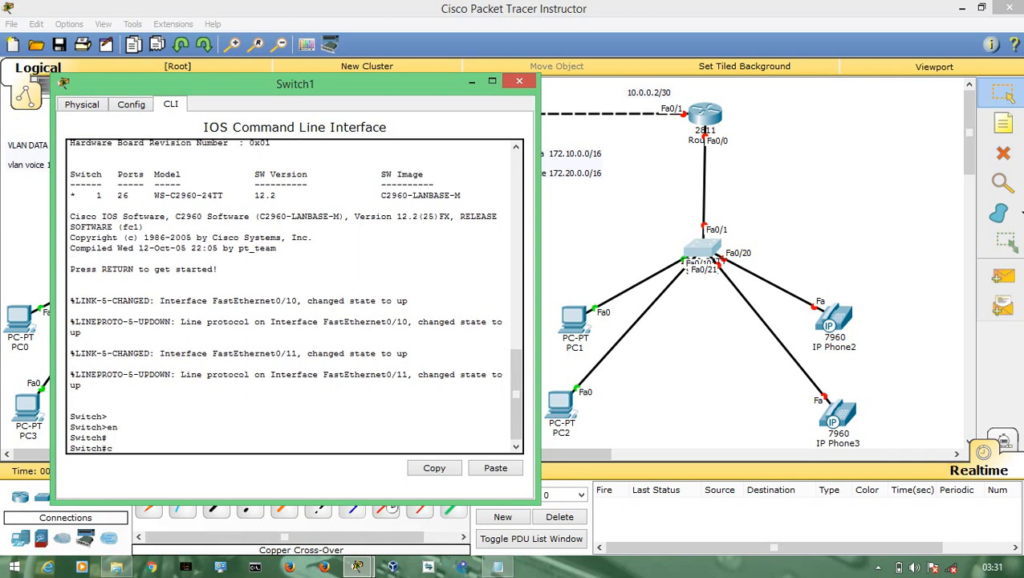
key("Return")
key("Return")
- Create VLANs 10 and 20 on Switch1 and return to global configuration mode
type("vlan 10")
key("Return")
type("vlan")
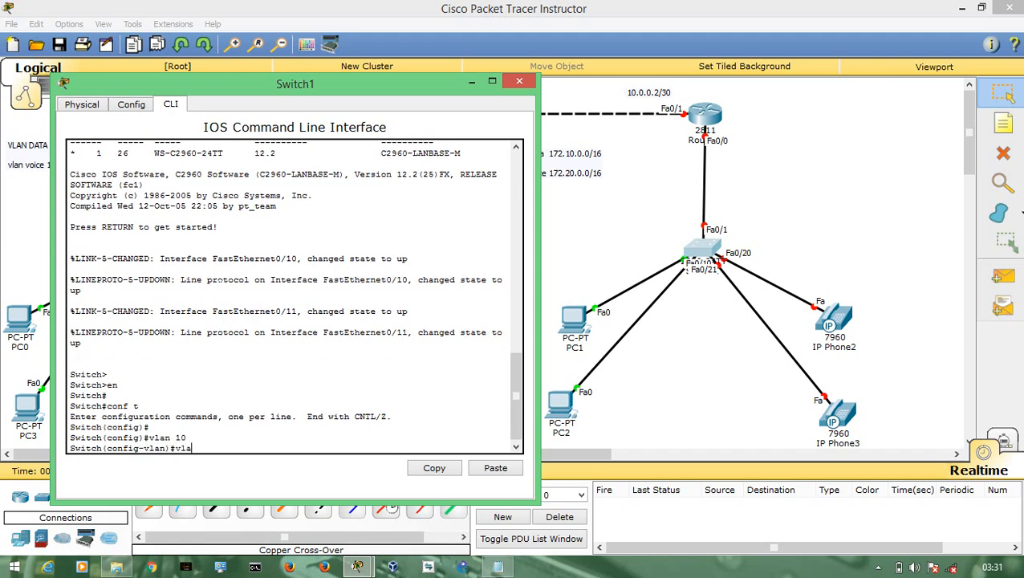
type(" 20")
key("Return")
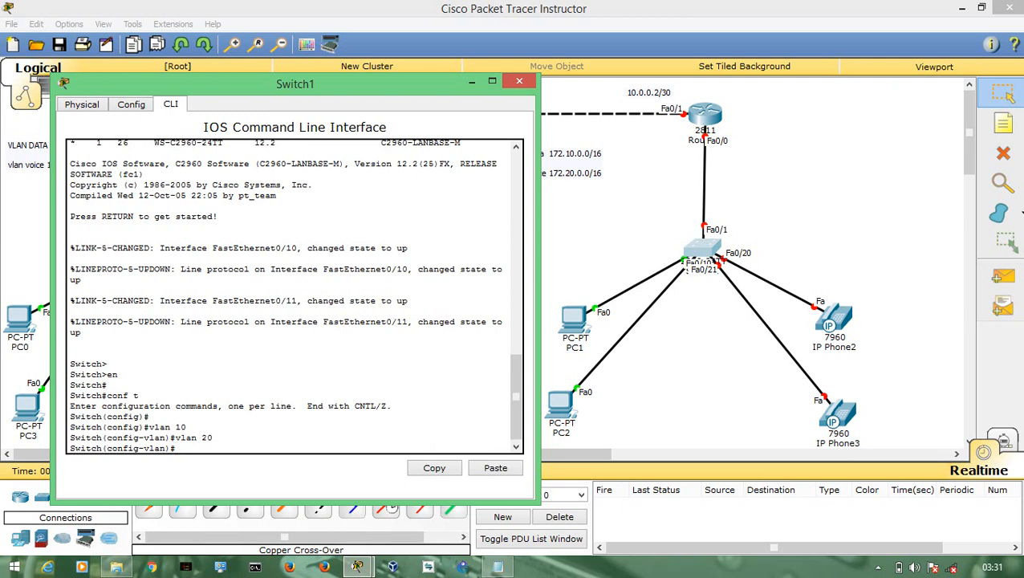
type("ex")
key("Return")
- Assign Switch1's interface range Fa0/10-11 to access VLAN 10
type("itch(config)#int ra")
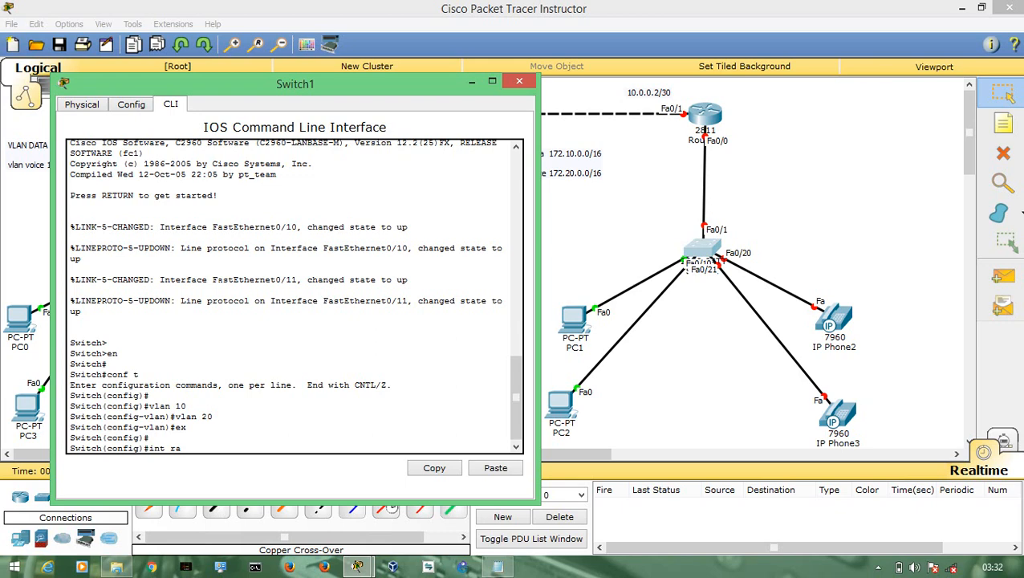
type(" fa 0/10-11")
key("Return")
type("sw")
key("Tab")
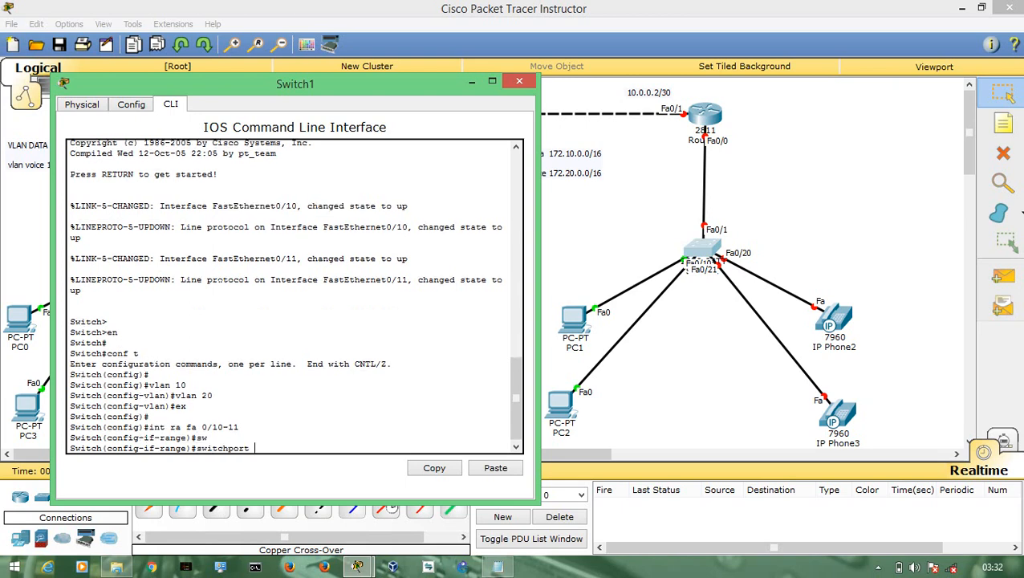
type("a")
key("Tab")
type("v")
key("Tab")
type("10")
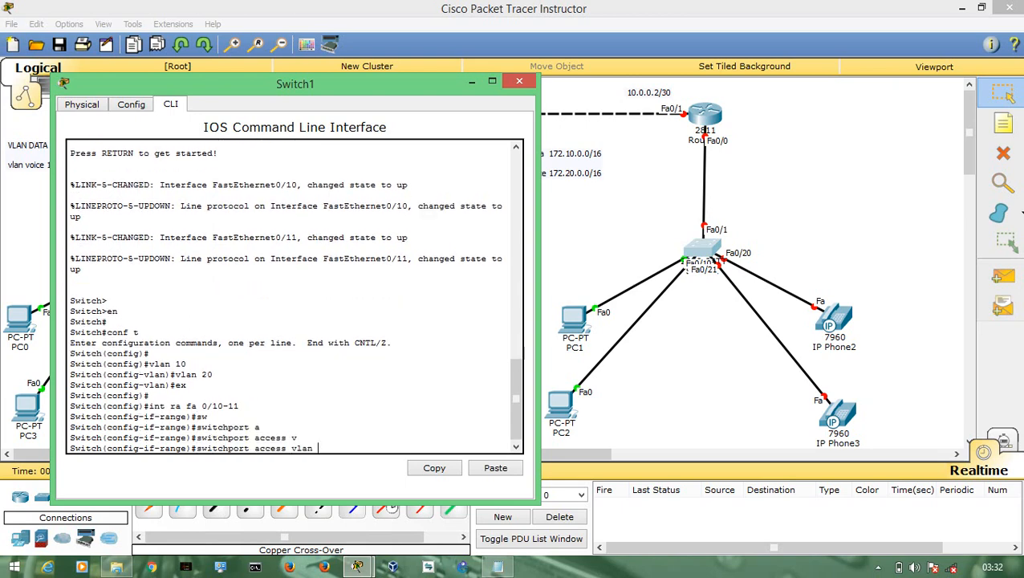
key("Return")
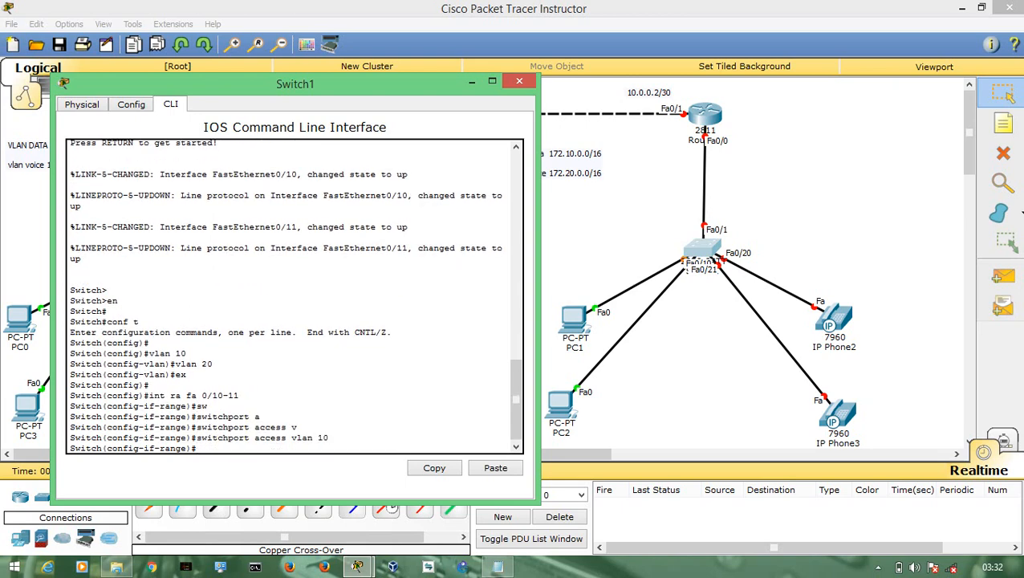
- Set voice VLAN 20 on Switch1's interface range Fa0/20-24
type("int range fa 0/20-21")
key("BackSpace")
type("24")
key("BackSpace")
key("BackSpace")
type("4")
key("Return")
type("sw")
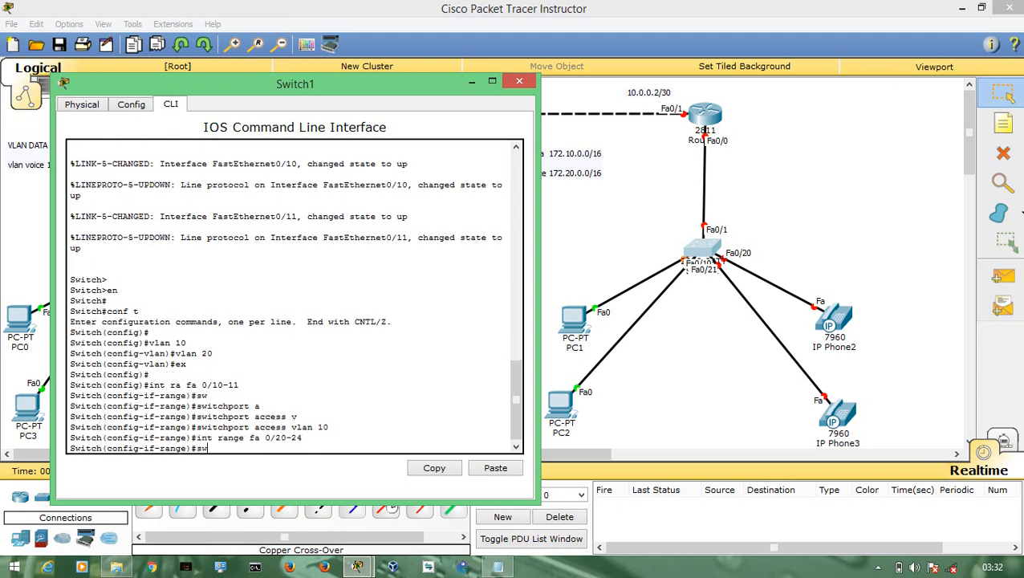
key("Tab")
type("v")
key("Tab")
type("v")
key("Tab")
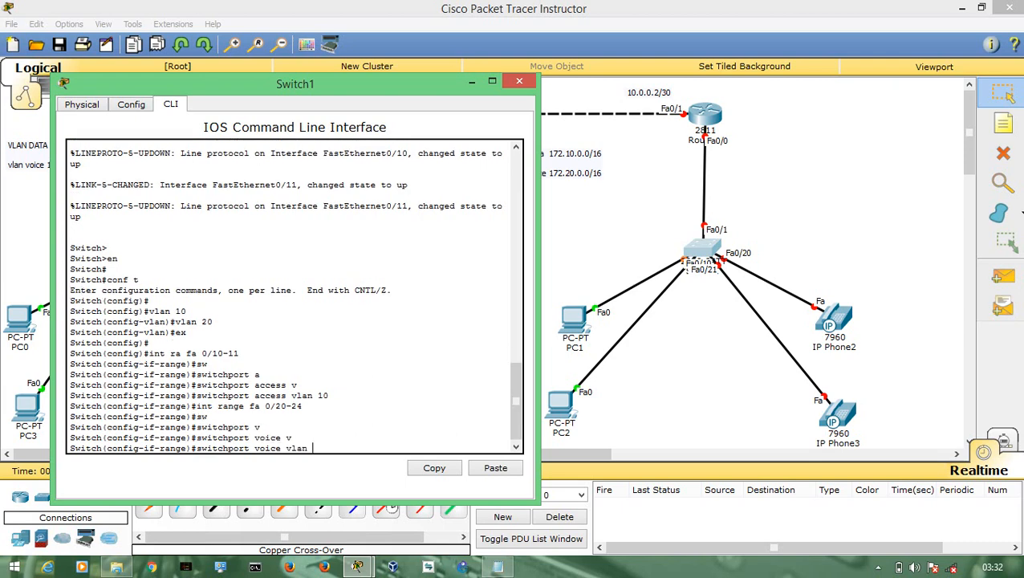
key("Return")
- Set Switch1's interface Fa0/1 to trunk mode and close the switch window
type("int fa 0/1")
key("Return")
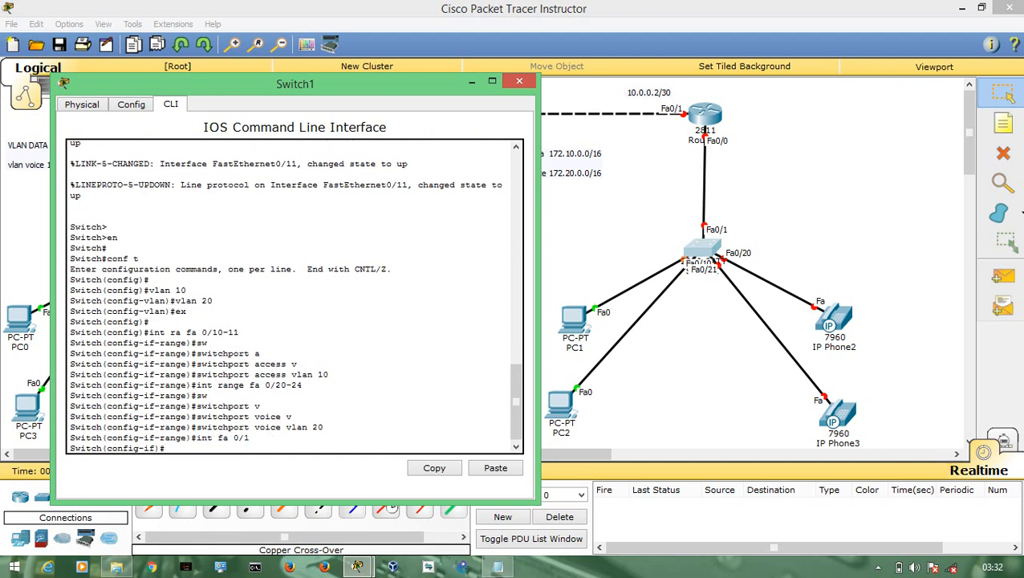
type("sw")
key("Tab")
type("m")
key("Tab")
type("tr")
key("Tab")
key("Return")
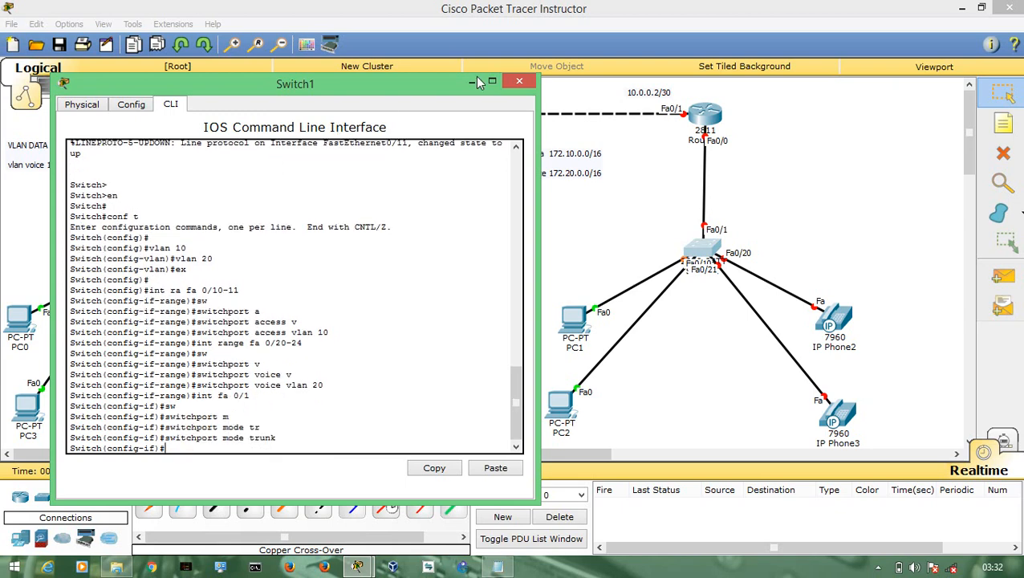
left_click(519, 81)
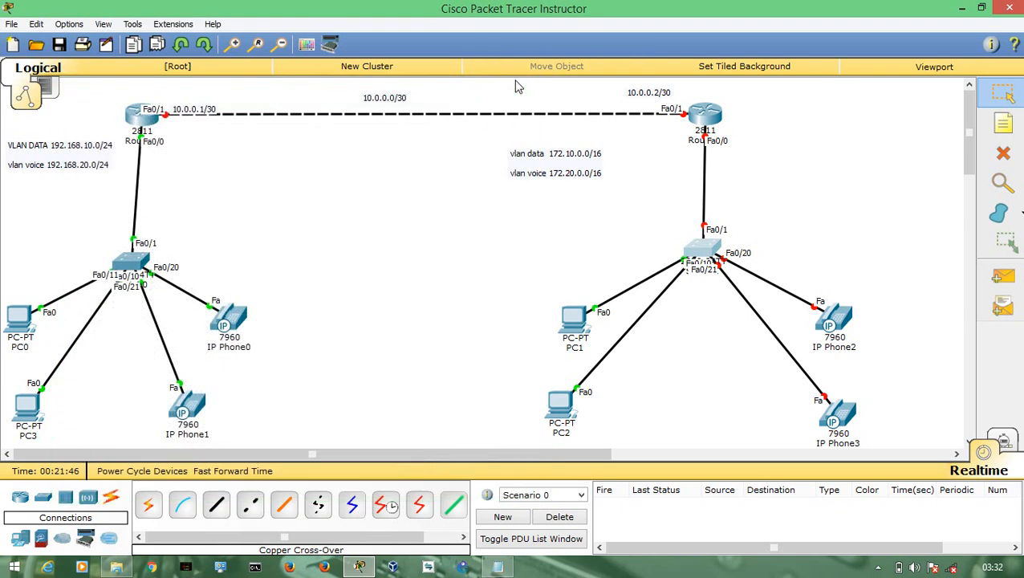
- Open Router1's command line and decline the initial configuration dialog
left_click(703, 117)
left_click_drag(652, 109, 387, 92)
left_click(124, 105)
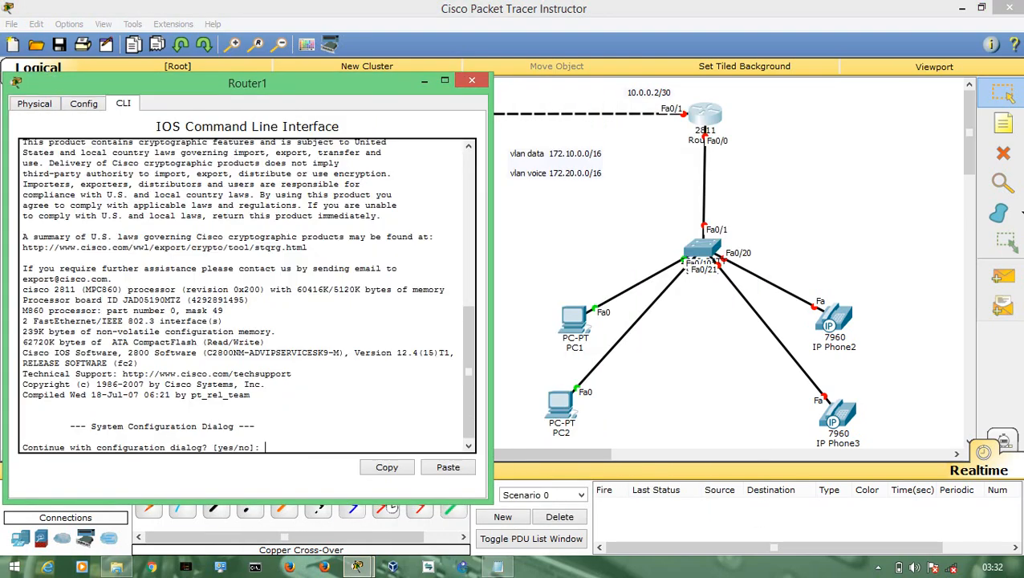
type("n")
key("Return")
- Enter privileged mode and global configuration mode on Router1
type("en")
key("Return")
key("Return")
type("conf t")
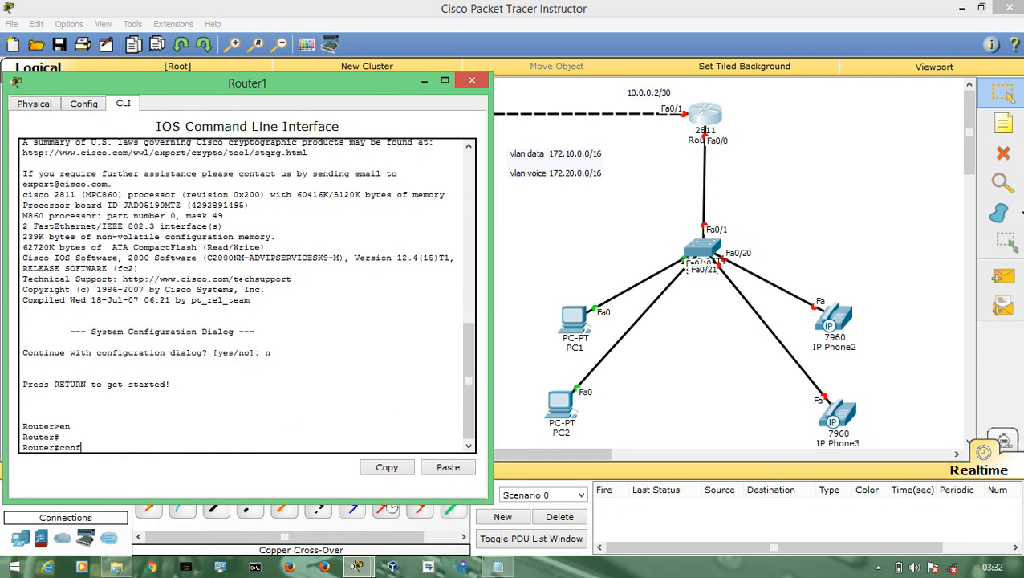
key("Return")
key("Return")
- Enable Router1's interface Fa0/0 with no shutdown
type("int fa")
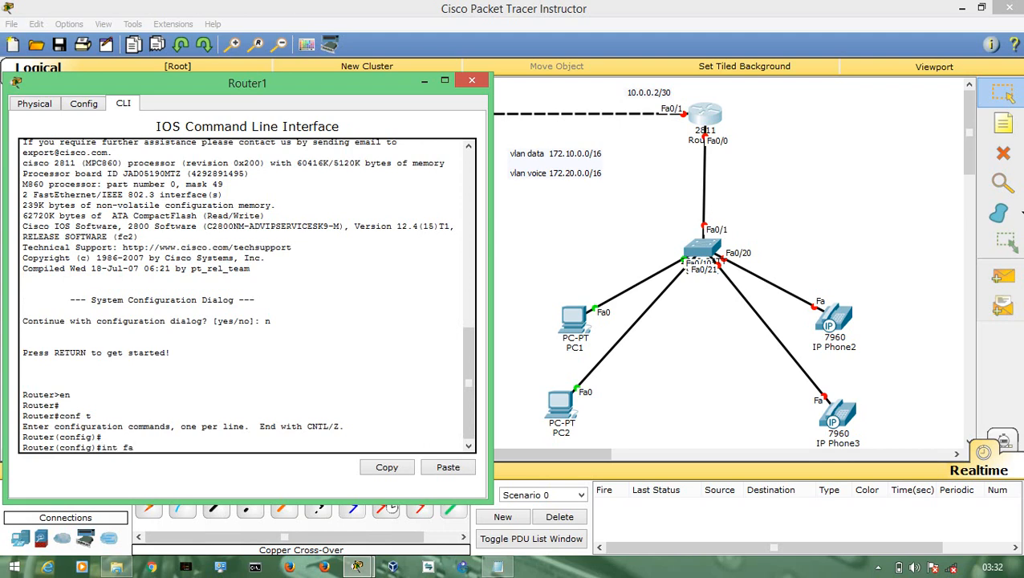
type(" 0/0")
key("Return")
key("Return")
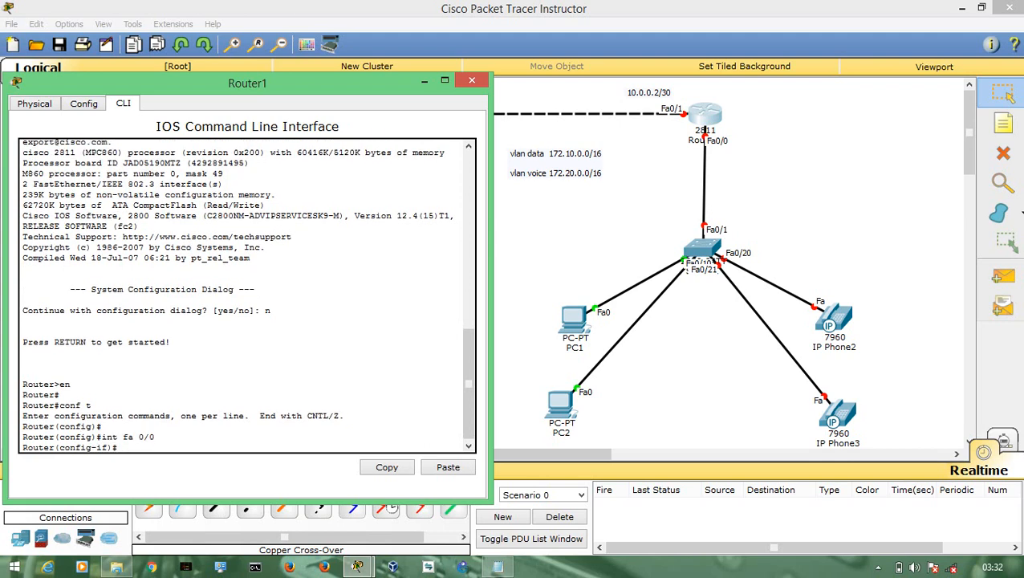
type("n sh")
key("Return")
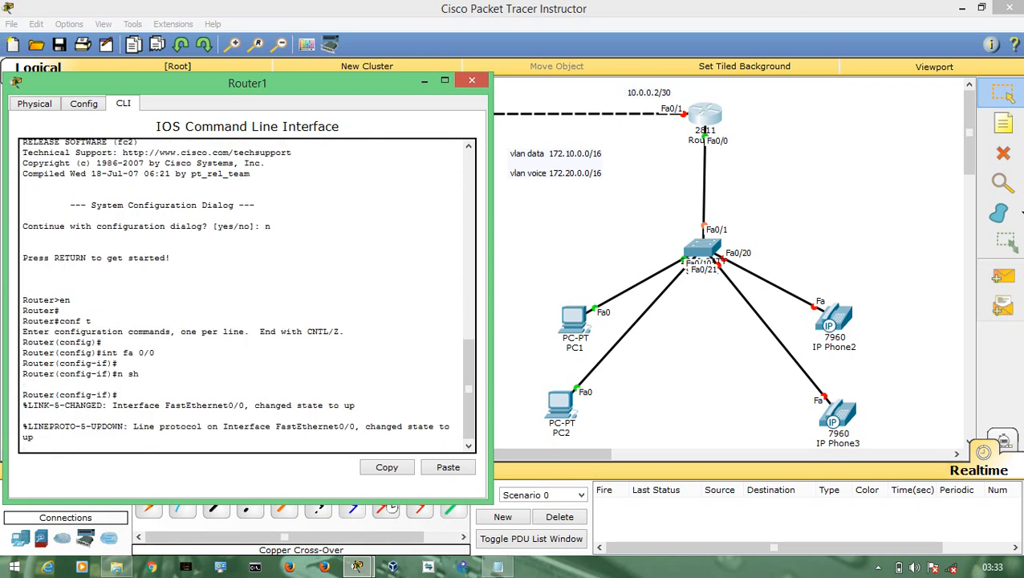
key("Return")
- Create subinterface Fa0/0.10 on Router1 with dot1Q encapsulation for VLAN 10
type("int")
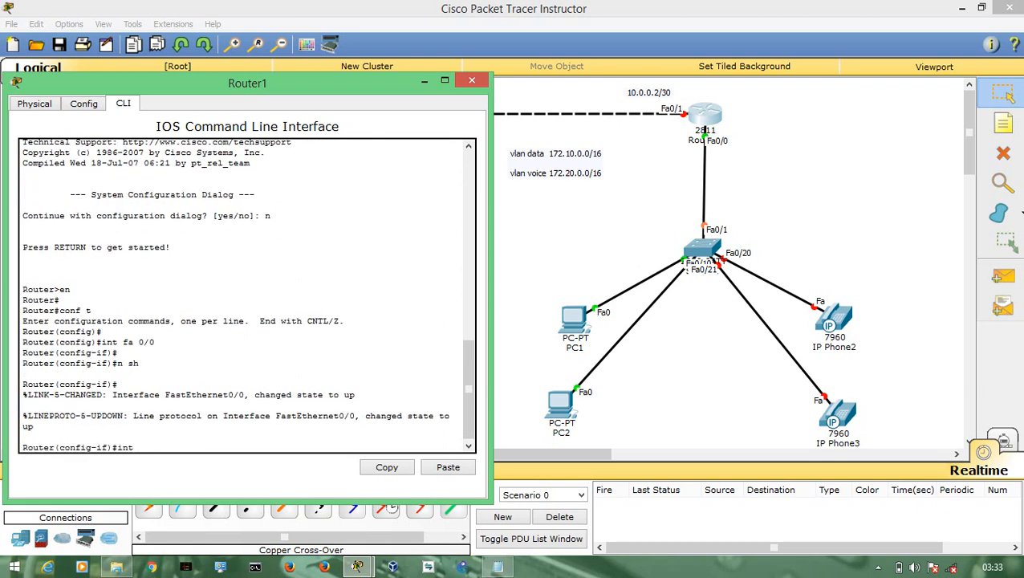
type(" fa 0/0.10")
key("Return")
type("enc")
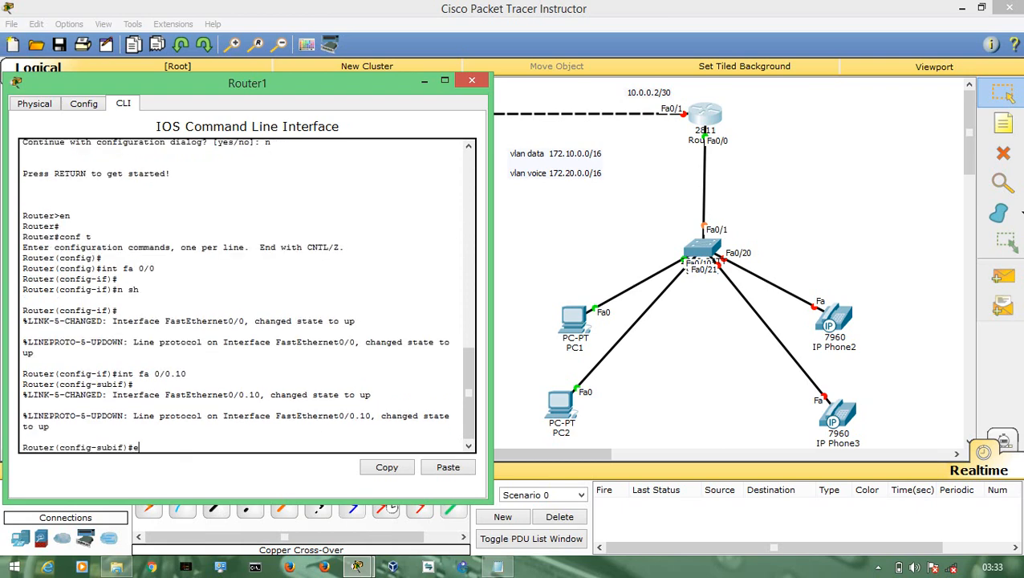
key("Tab")
type("d")
key("Tab")
type("10")
key("Return")
- Assign IP address 172.10.0.254 with mask 255.255.0.0 to Router1's data VLAN subinterface
type("subif)#s")
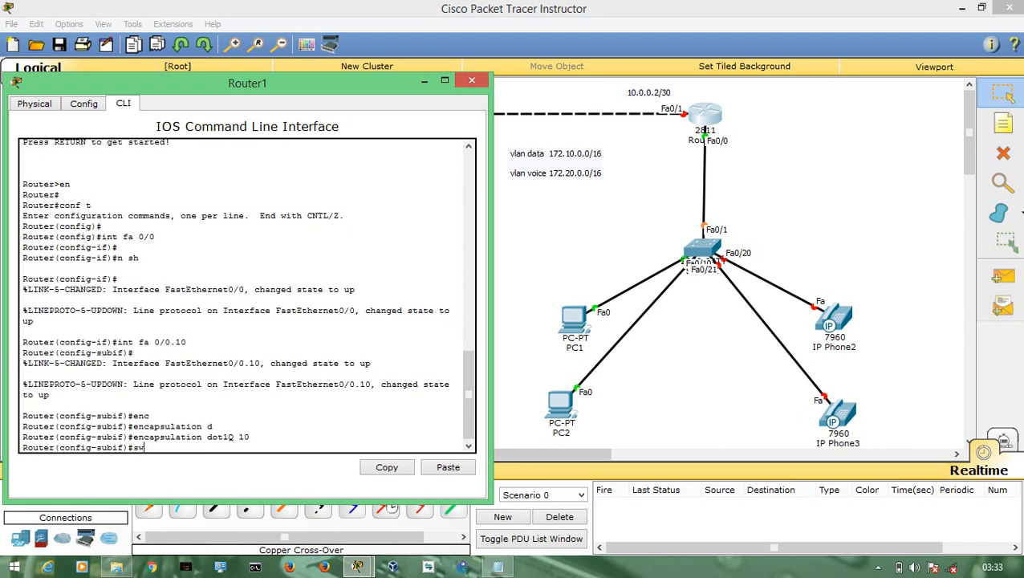
type("w")
key("Tab")
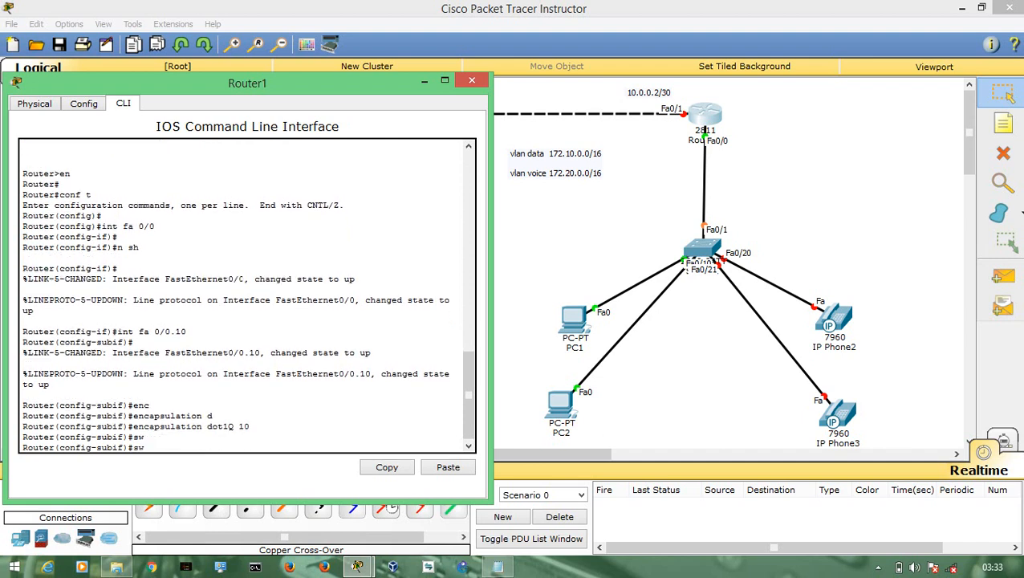
key("BackSpace")
key("BackSpace")
type("ip add")
key("Tab")
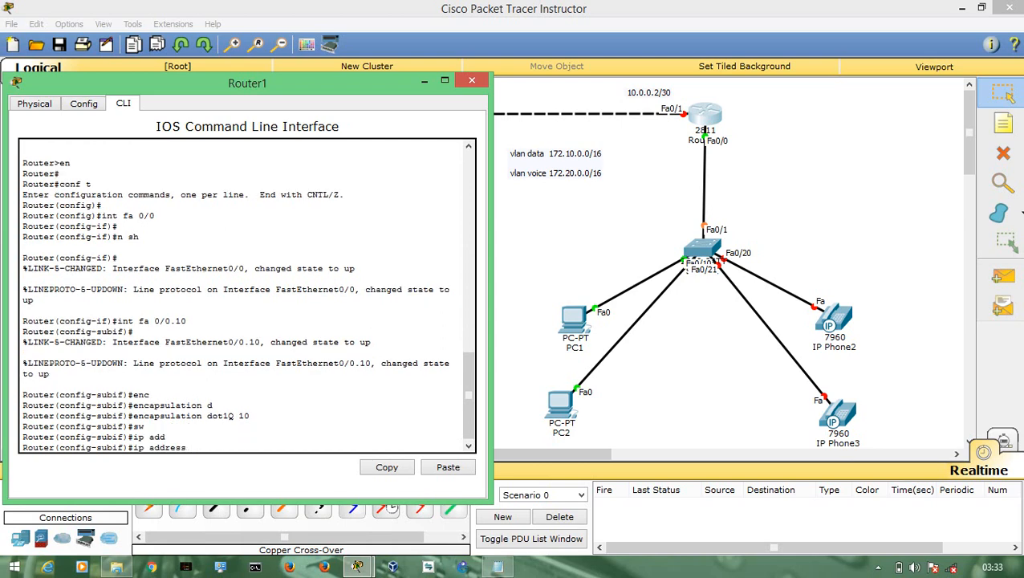
type("172.10.0.254 255.255.0.0")
key("Return")
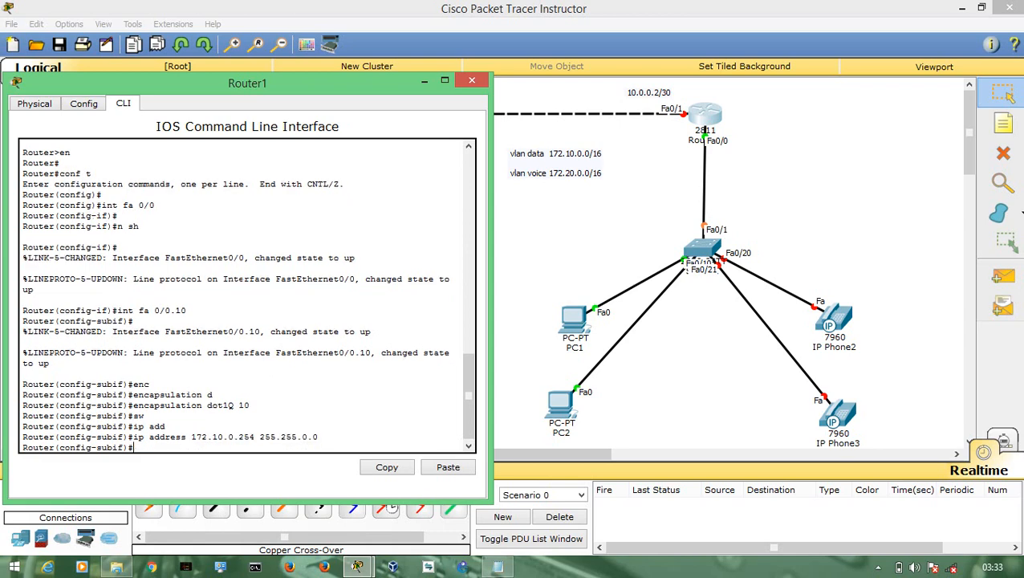
- Create subinterface Fa0/0.20 on Router1 with dot1Q encapsulation for VLAN 20
type("int fa 0/0.20")
key("Return")
type("en")
key("Tab")
type("d")
key("Tab")
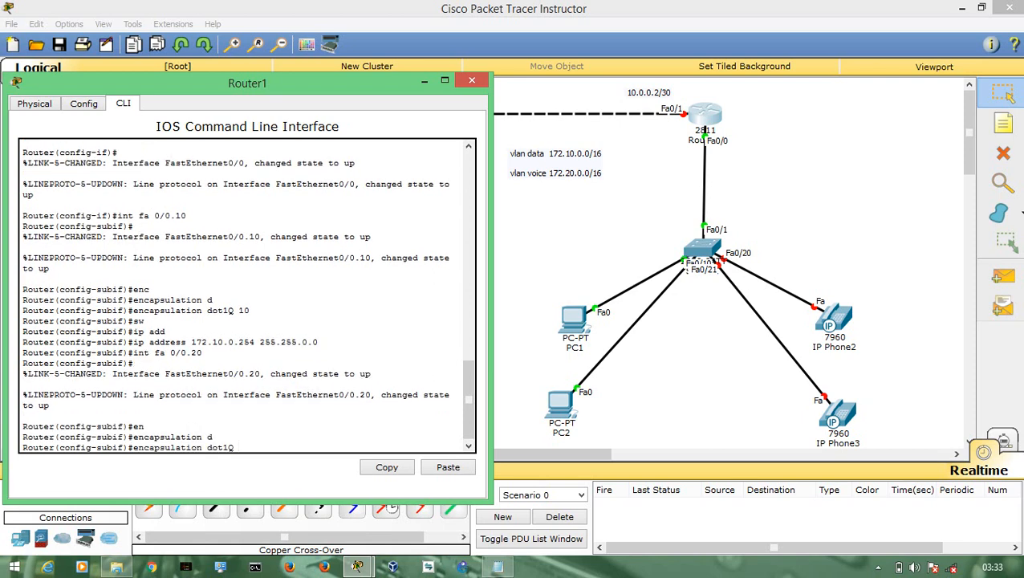
type("20")
key("Return")
- Assign IP address 172.20.0.254 with mask 255.255.0.0 to Router1's voice VLAN subinterface
type("ip add")
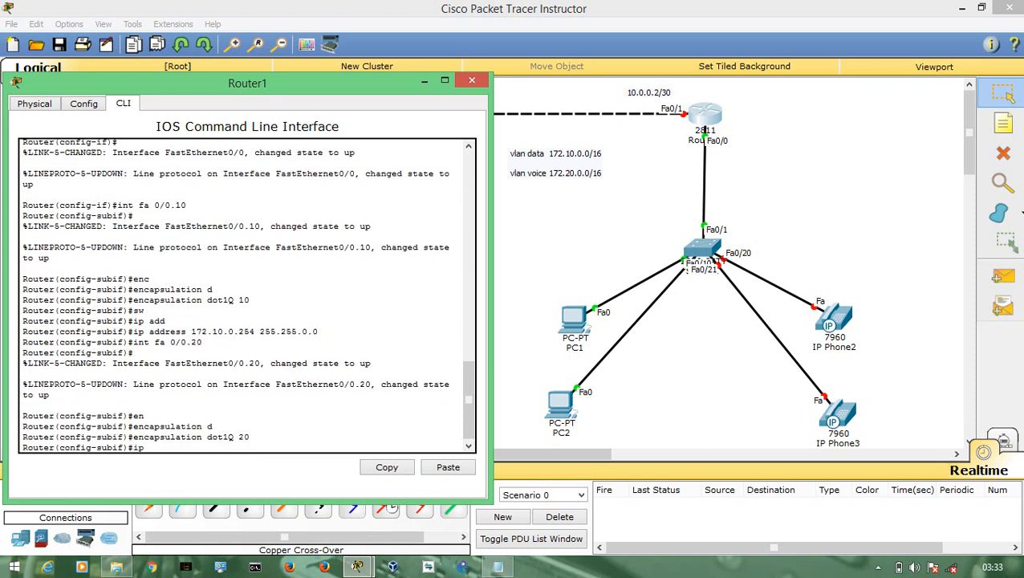
key("Tab")
type("172.20.0")
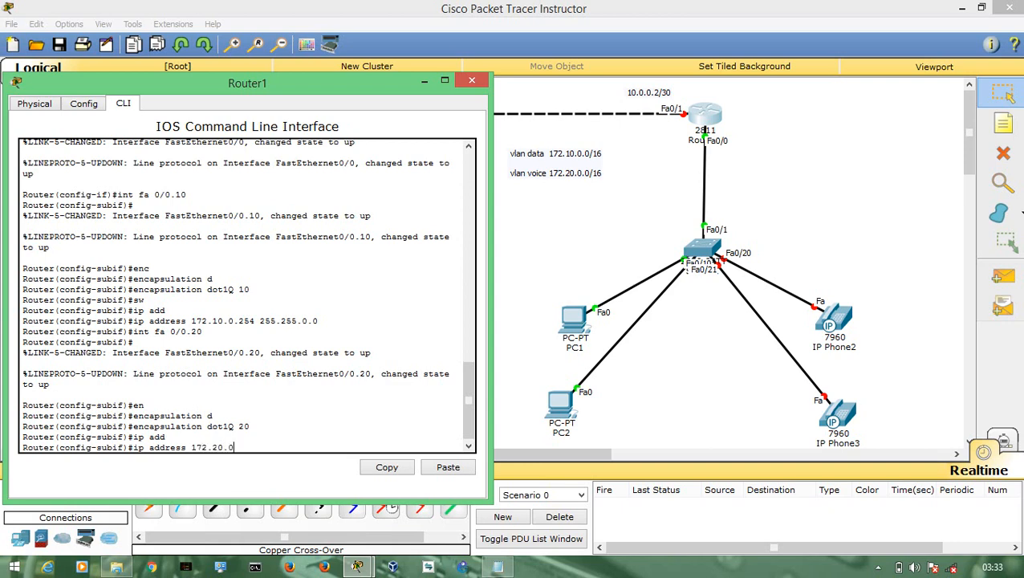
type(".254 255.255.0.0")
key("Return")
key("Return")
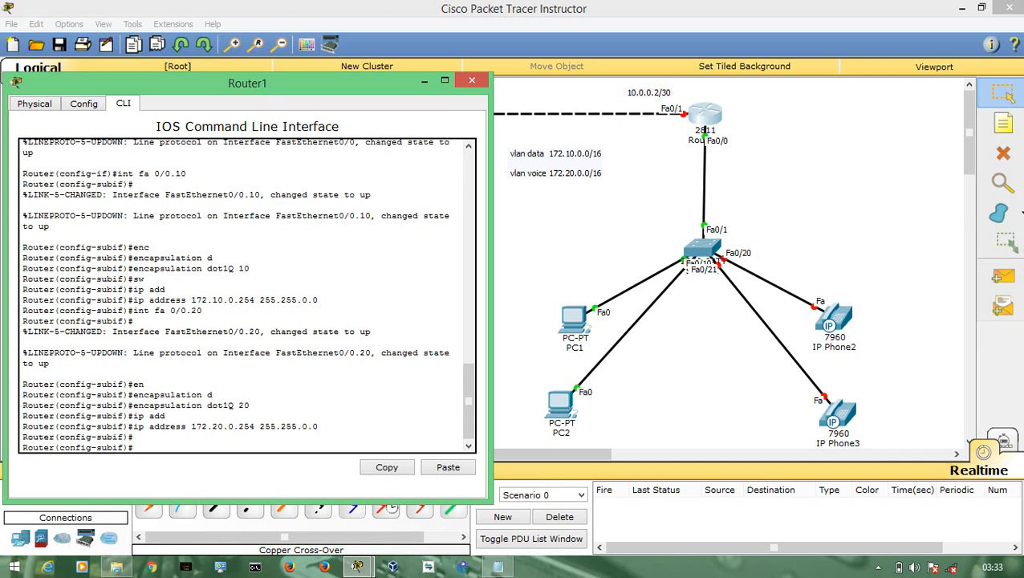
- Enable Router1's interface Fa0/1 with no shutdown
type("nt fa 0/1")
key("Return")
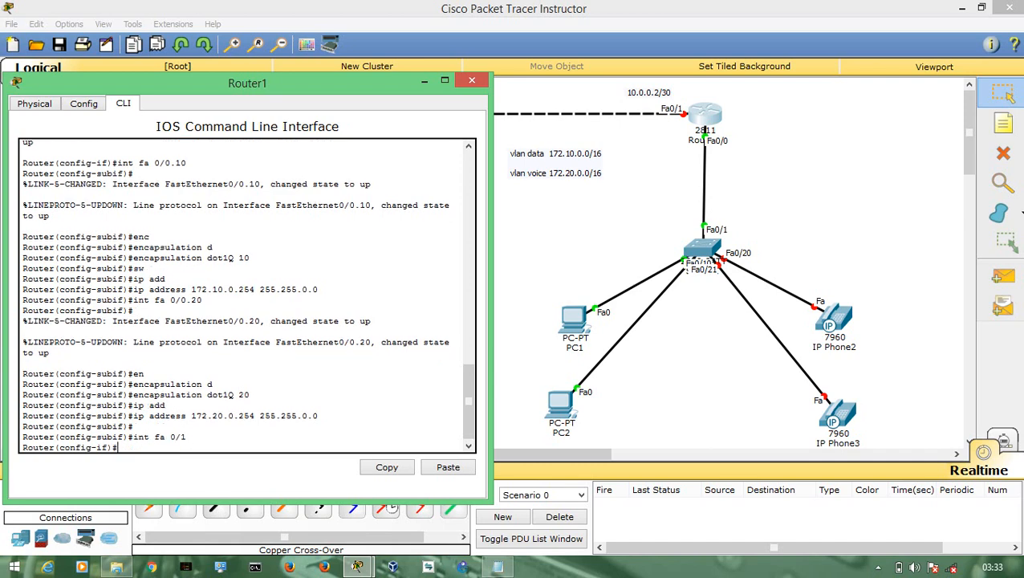
type("n sh")
key("Return")
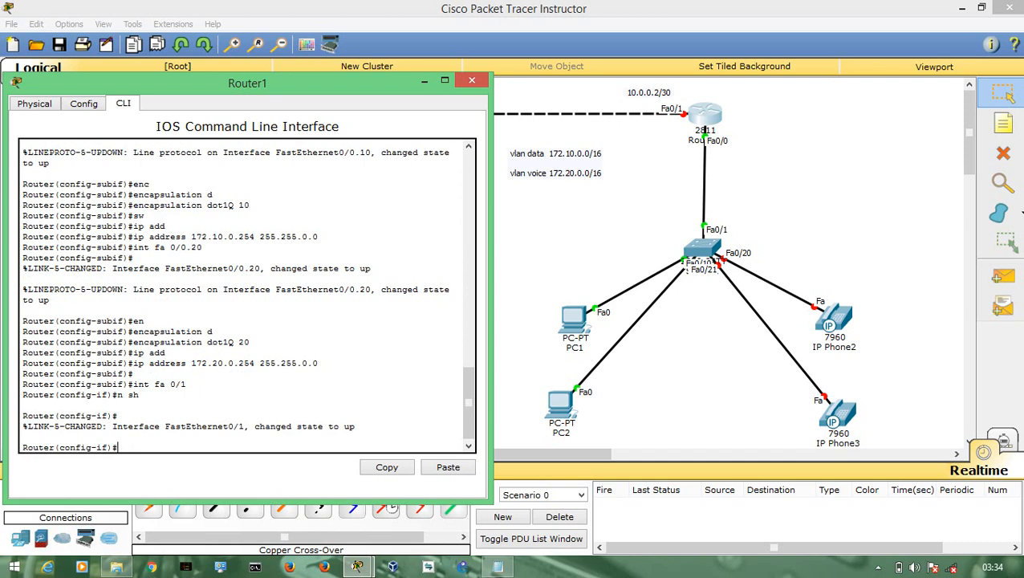
- Assign IP address 10.0.0.2 with mask 255.255.255.252 to Router1's Fa0/1 and close the router window
type("ip add")
key("Tab")
type("10.0.0.2 255.255.255.252")
key("Return")
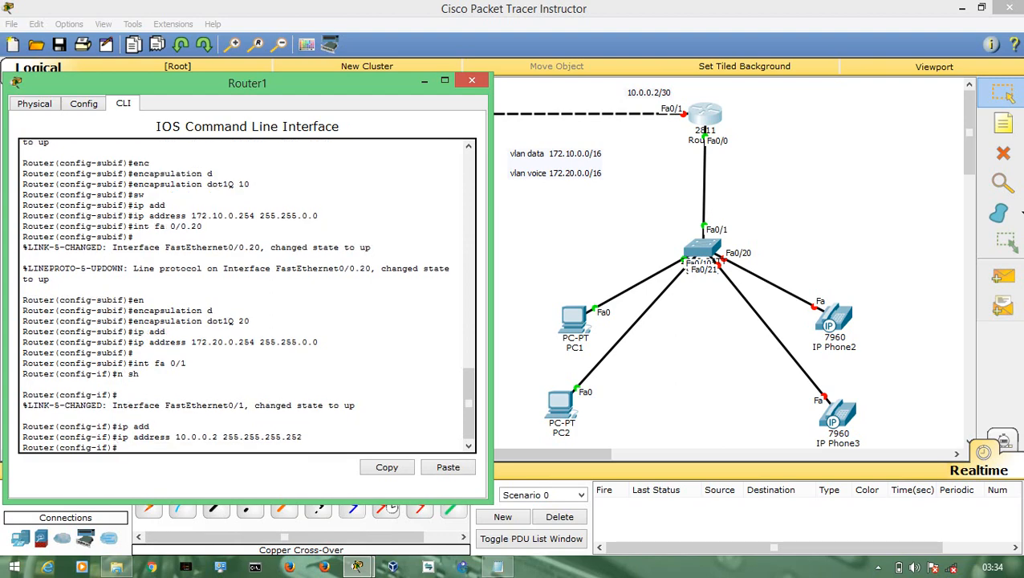
left_click(472, 80)
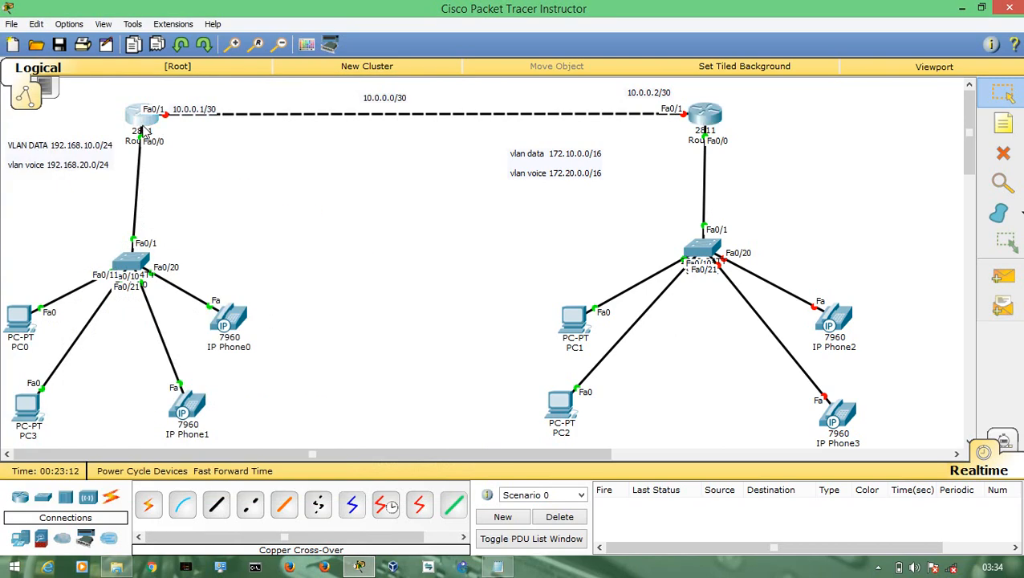
- Leave the ephone-dn configuration on Router0 and enable its interface Fa0/1 with no shutdown
left_click(142, 117)
left_click_drag(339, 101, 293, 154)
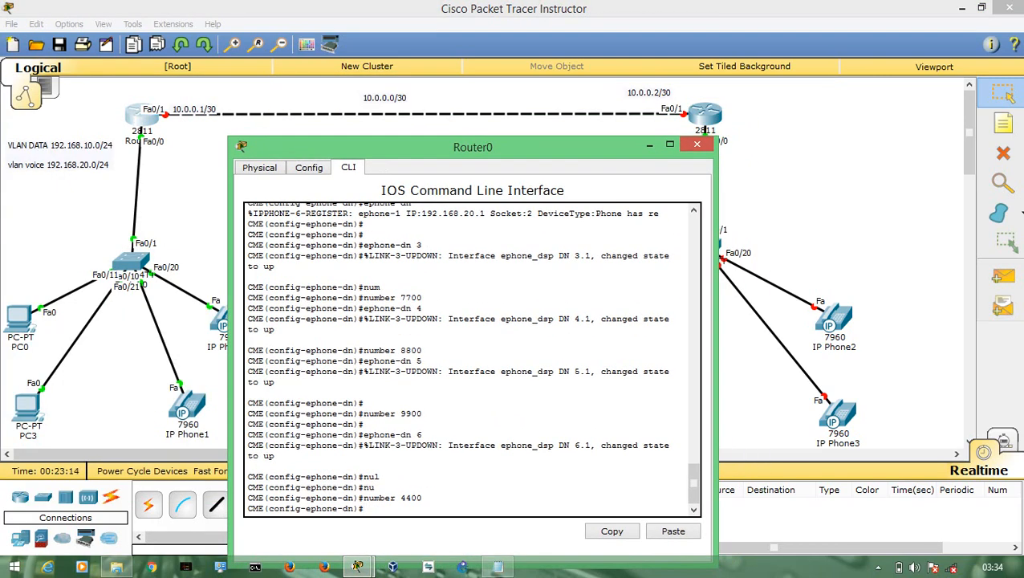
key("Return")
key("Return")
type("ex")
key("Return")
key("Return")
type("int fa 0/1")
key("Return")
key("Return")
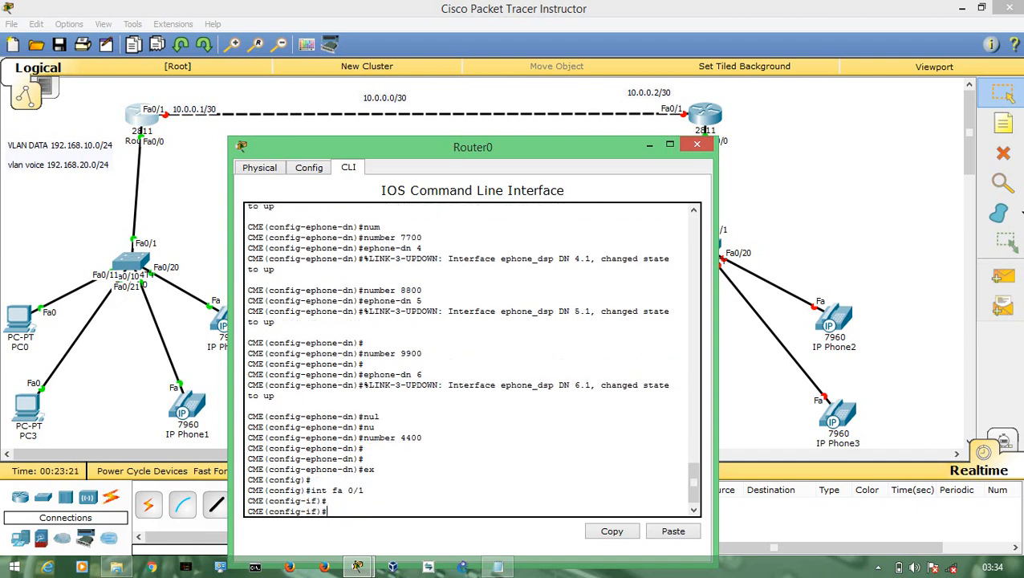
type("n sh")
key("Return")
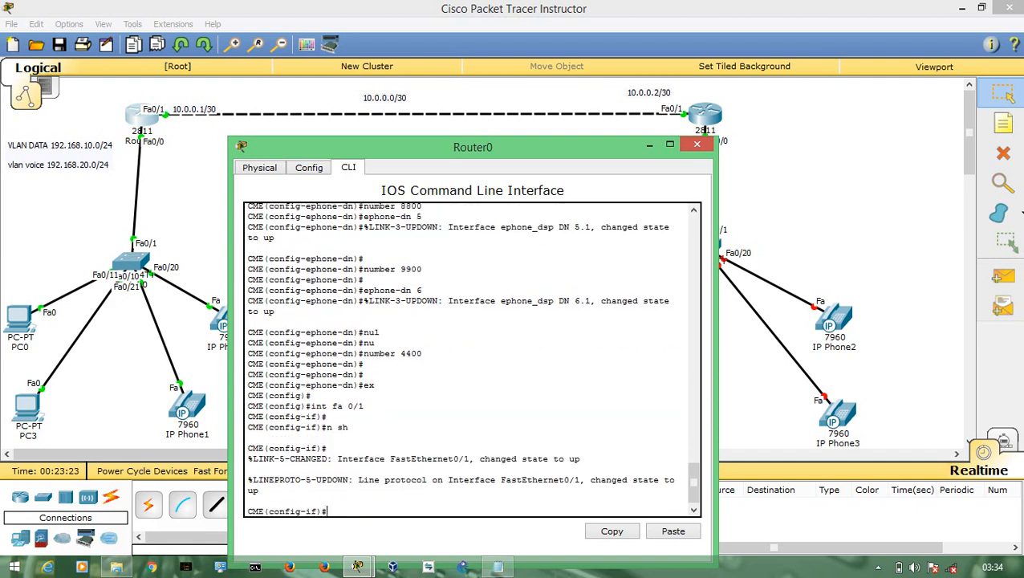
- Assign IP address 10.0.0.1 with mask 255.255.255.252 to Router0's Fa0/1 and close the router window
type("ip add")
key("Tab")
type("10.0..")
key("BackSpace")
type("0.1 255.25")
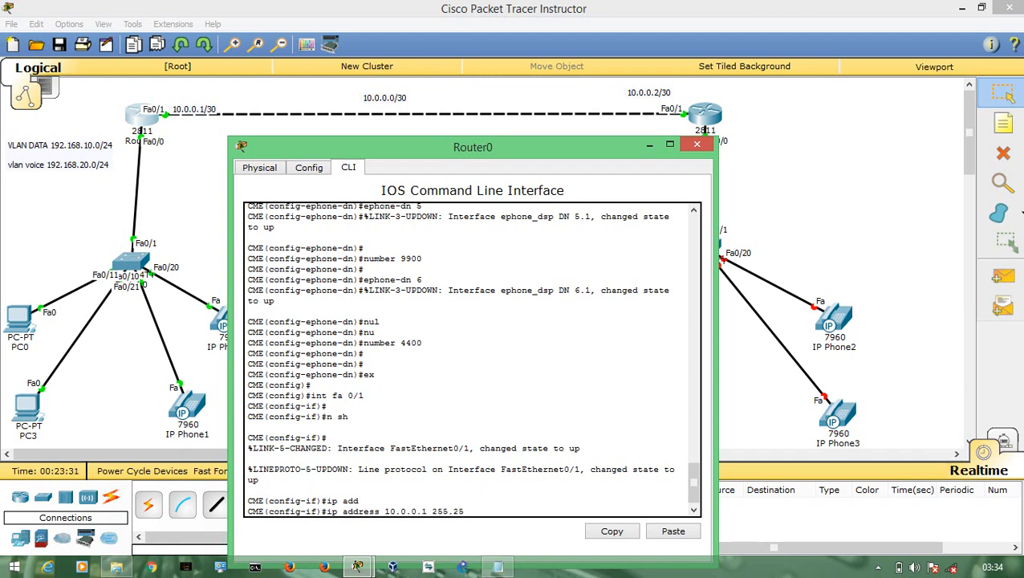
type("5.255.252")
key("Return")
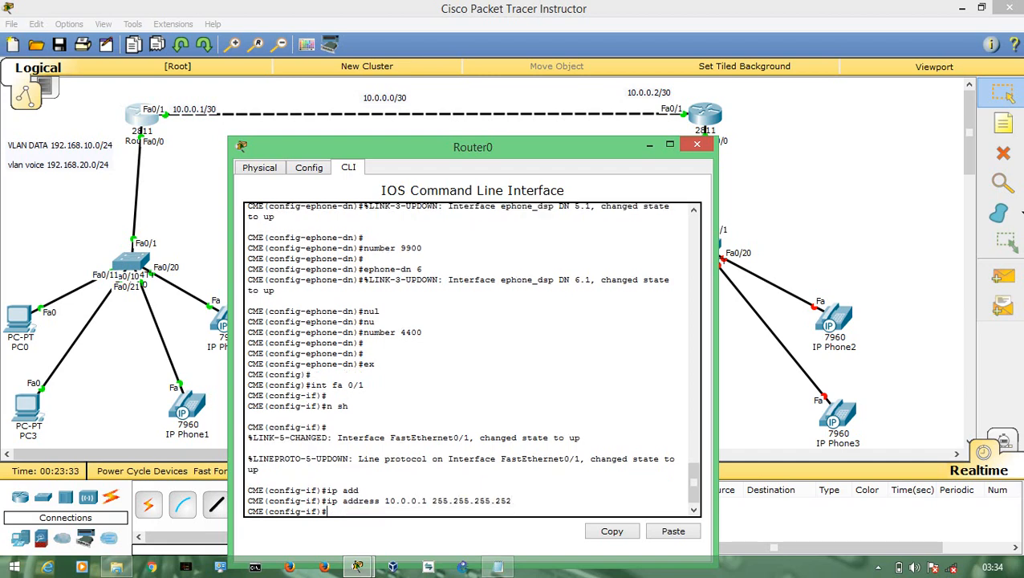
left_click(697, 143)
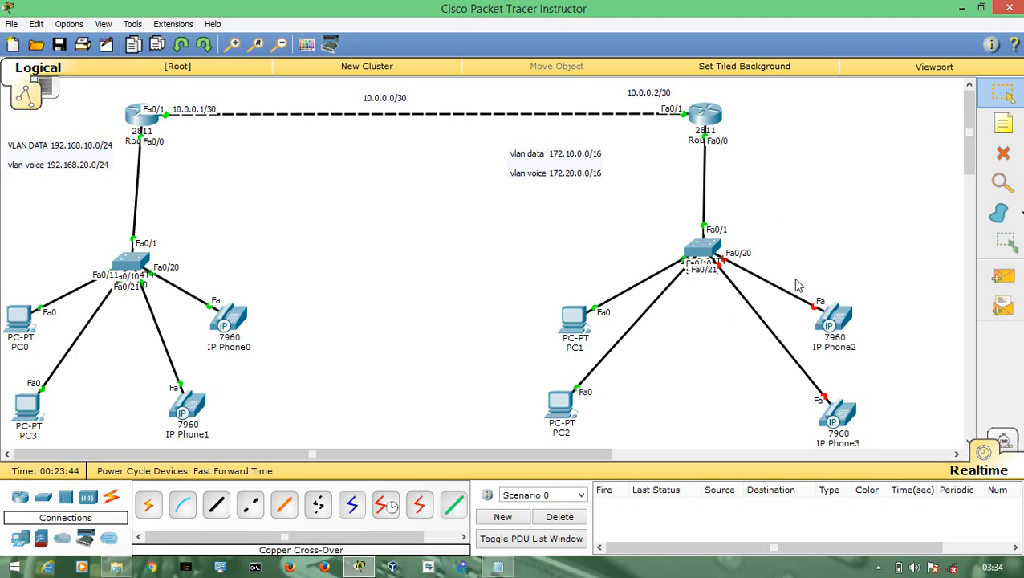
- Plug the power adapter into IP Phone2 and close its window
left_click(832, 317)
left_click_drag(666, 453, 488, 299)
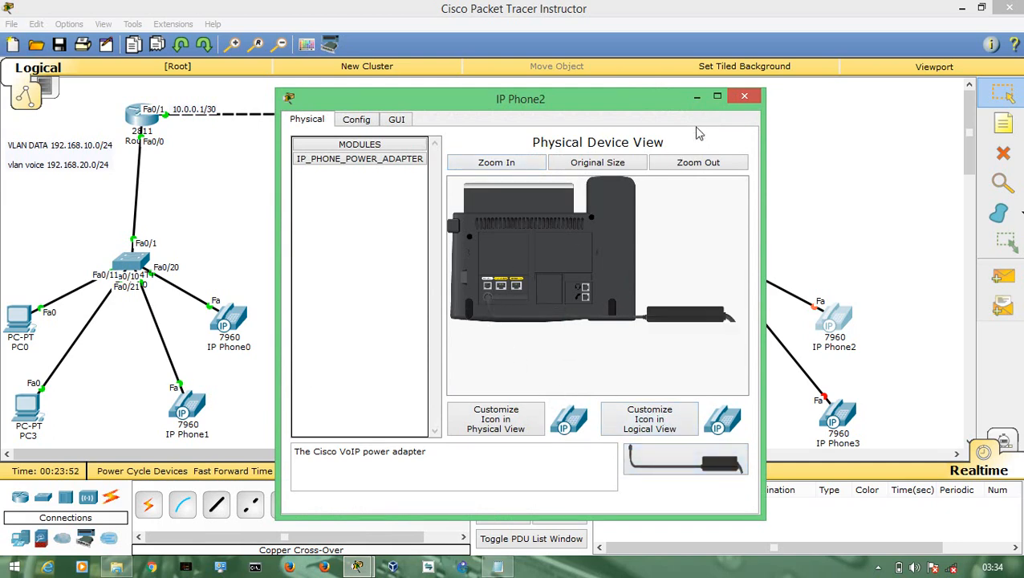
left_click(745, 98)
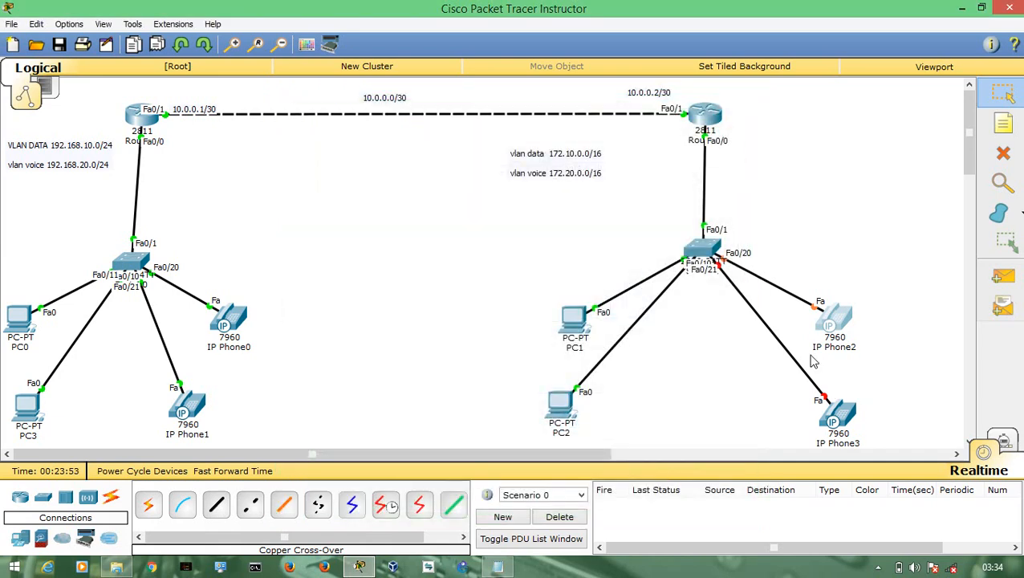
- Plug the power adapter into IP Phone3, check the phone's display, and close its window
left_click(836, 415)
left_click_drag(664, 469, 485, 292)
left_click_drag(651, 456, 485, 305)
left_click(397, 122)
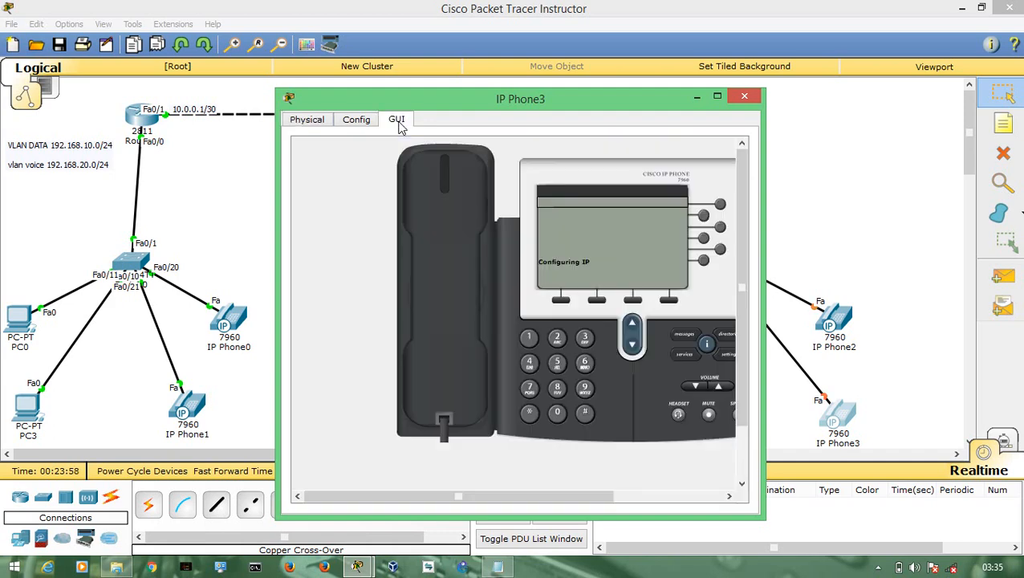
left_click(744, 98)
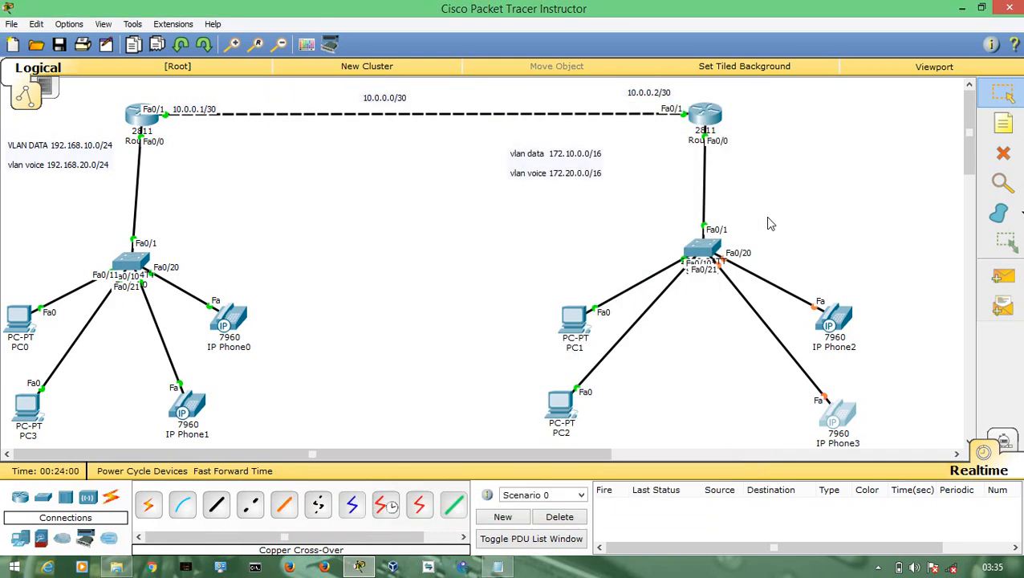
- Set PC1's IP configuration to DHCP and close the PC window
left_click(578, 331)
left_click(408, 120)
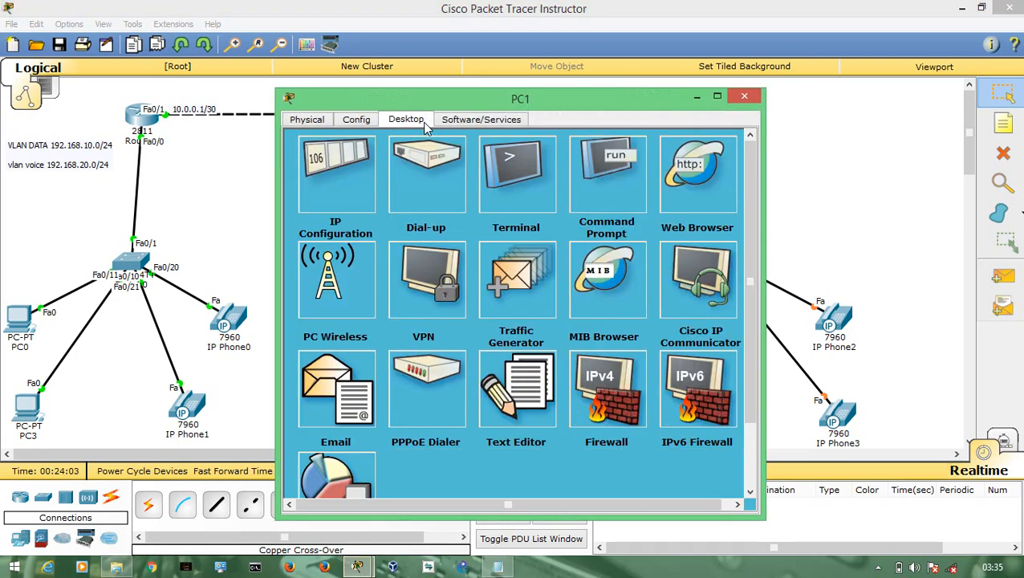
left_click(374, 165)
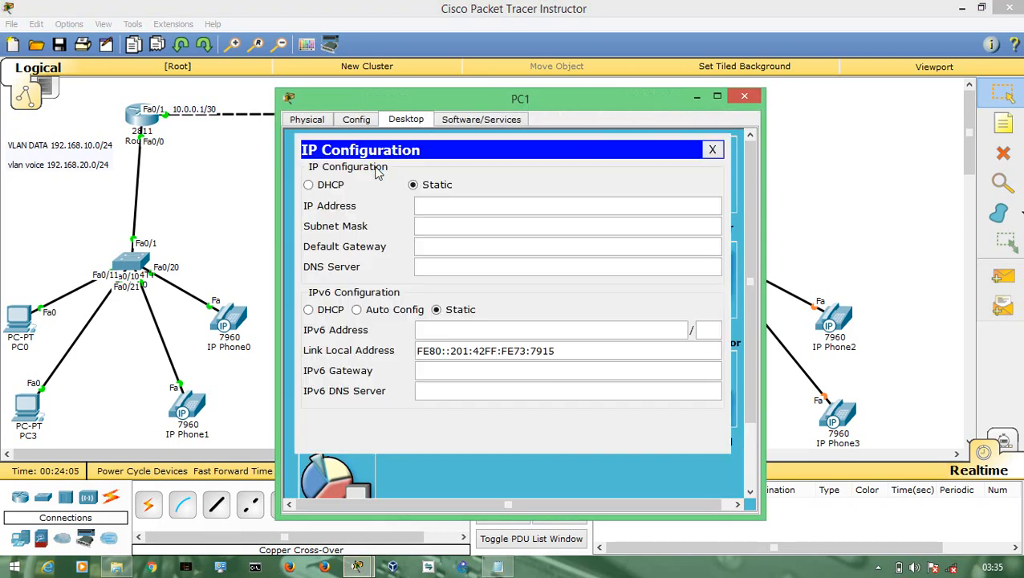
left_click(376, 185)
left_click_drag(488, 102, 435, 174)
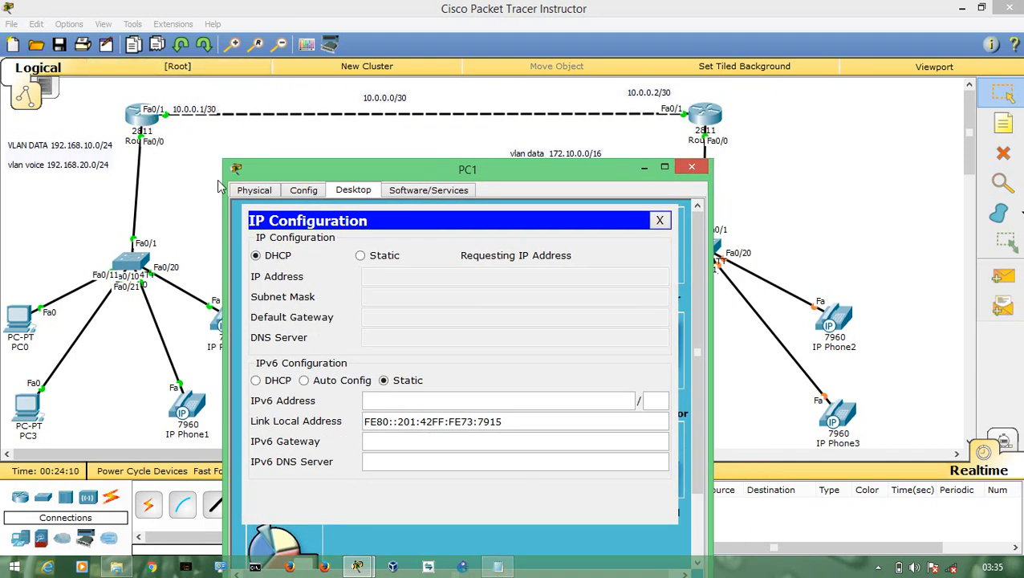
left_click(659, 219)
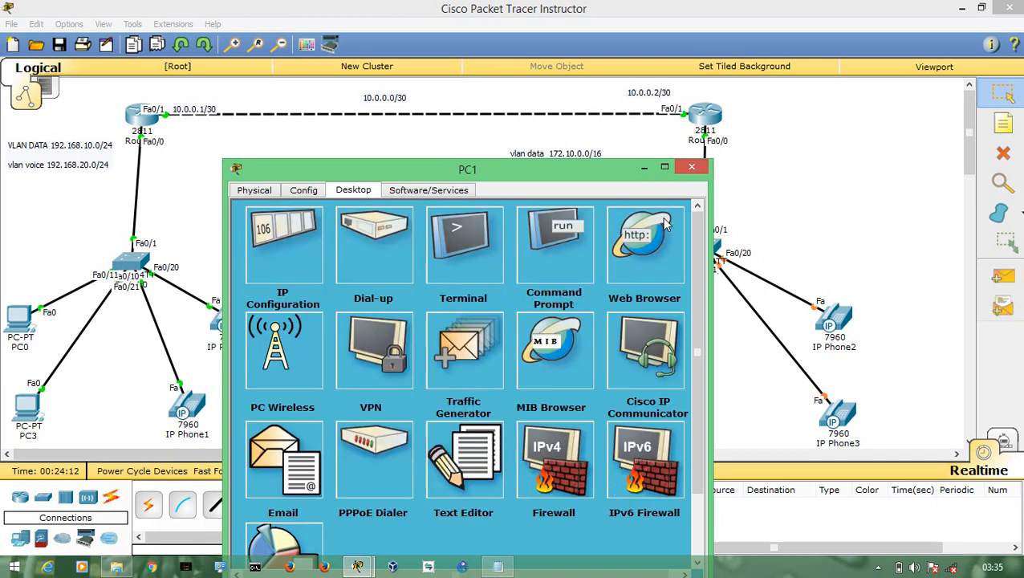
left_click(691, 167)
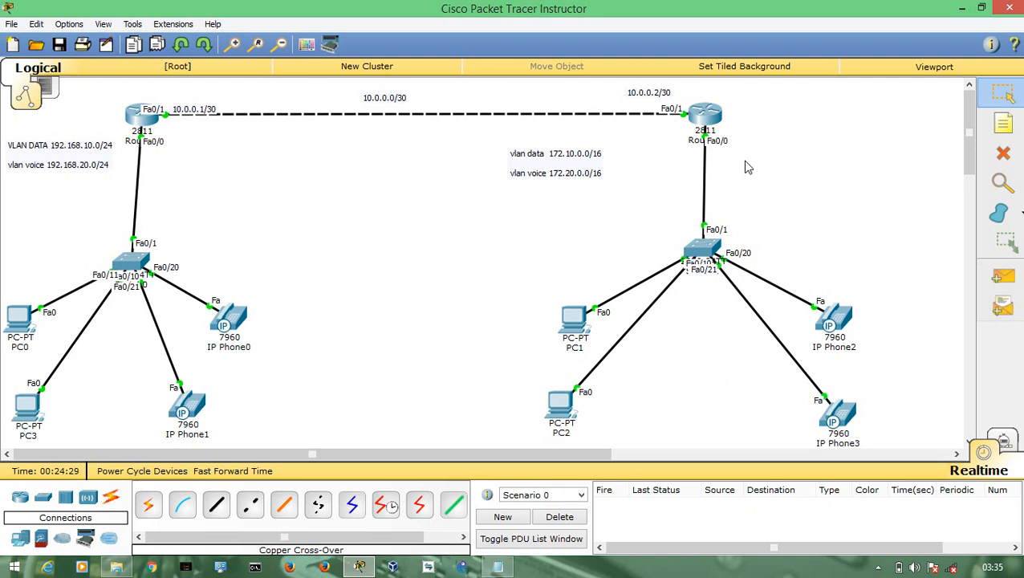
- Set the IP helper address to 192.168.10.254 on Router1's subinterface Fa0/0.10
left_click(708, 119)
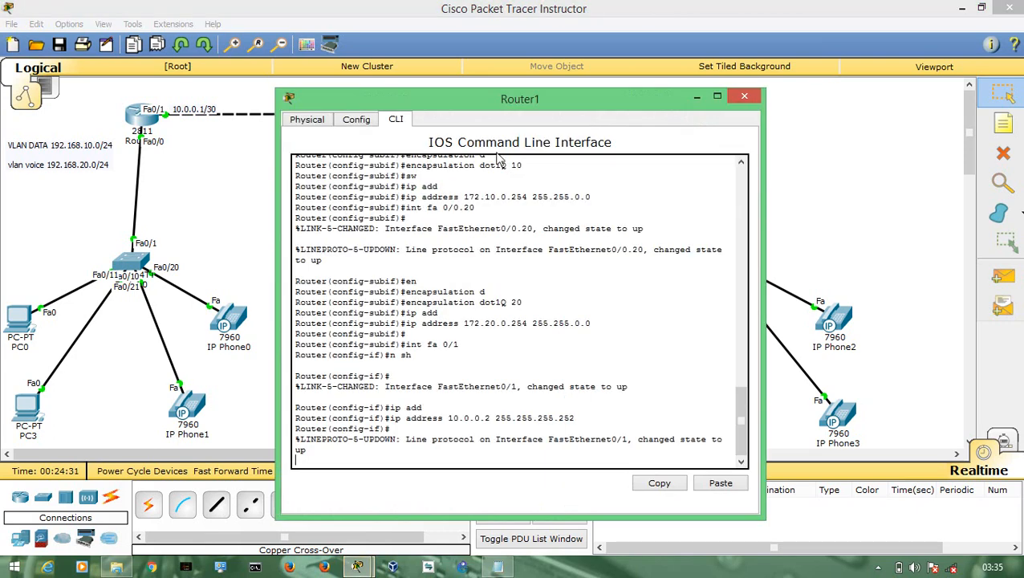
key("Return")
key("Return")
type("in")
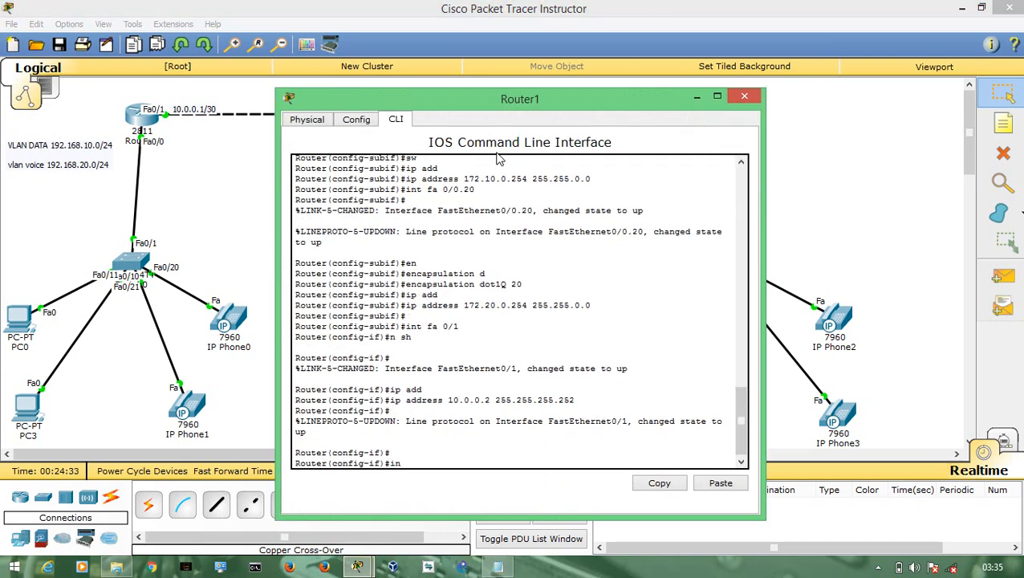
type("t fa 0/0.10")
key("Return")
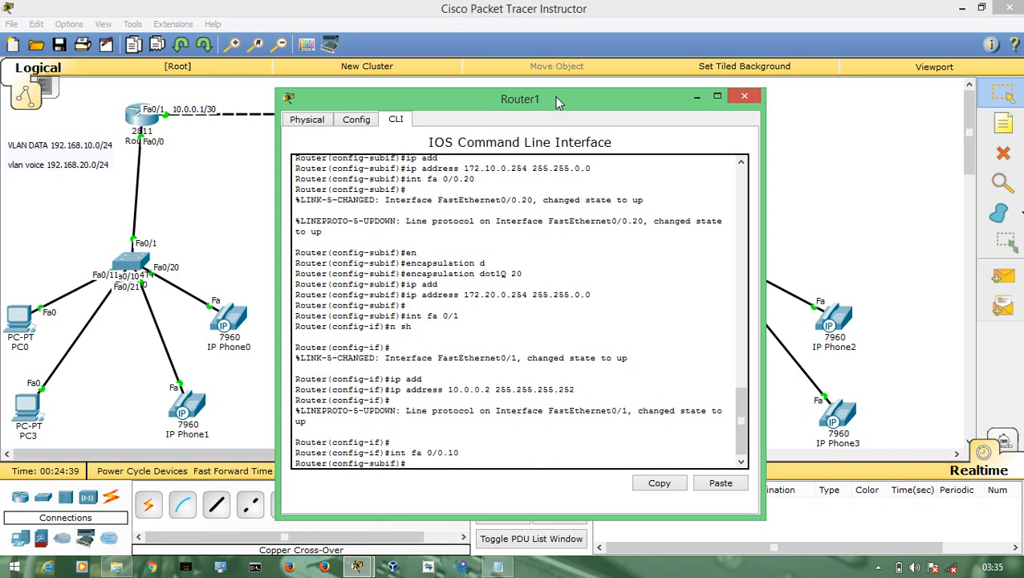
left_click_drag(555, 100, 489, 140)
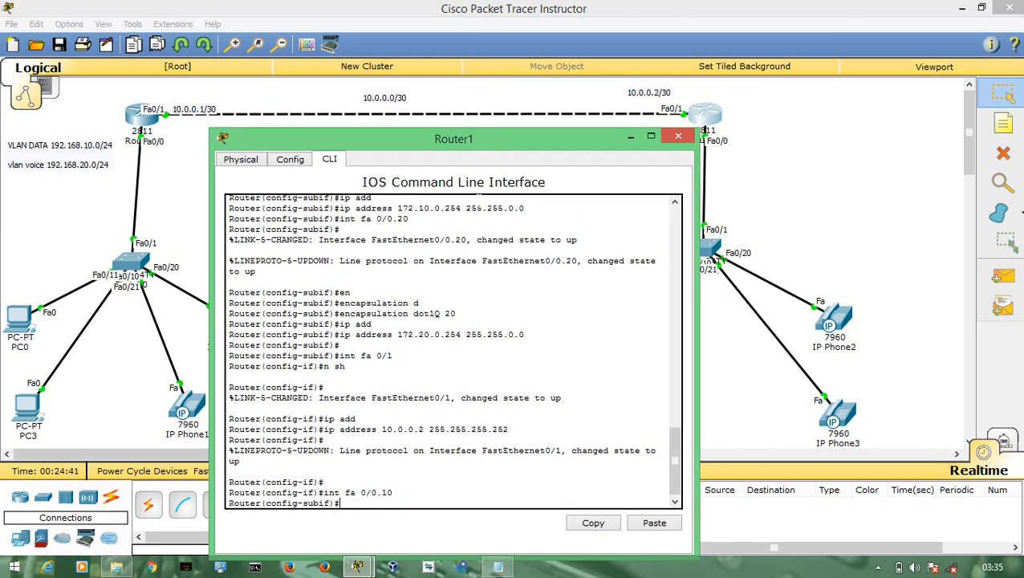
type("ip help")
key("Tab")
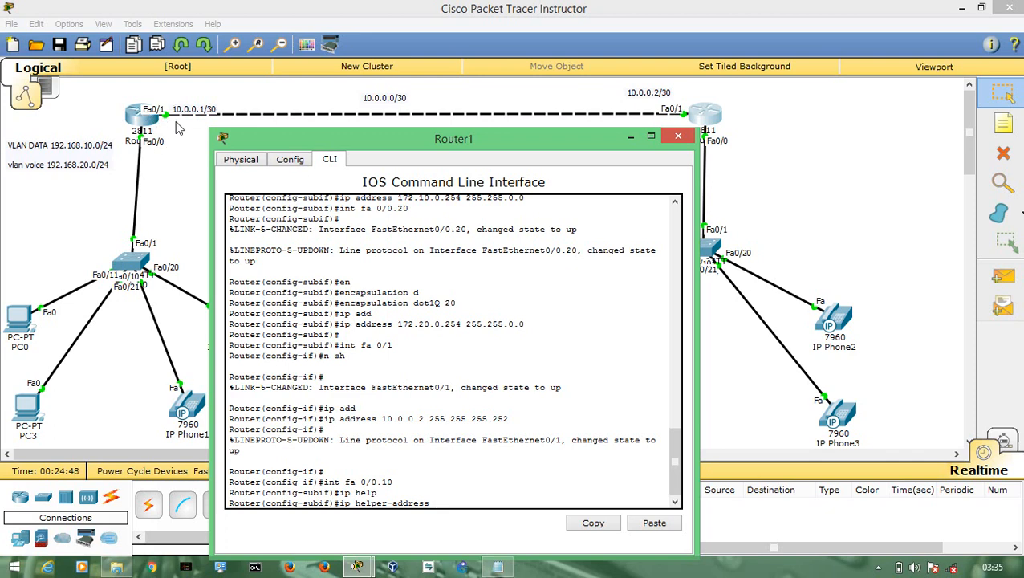
type("192.168.10.254")
key("Return")
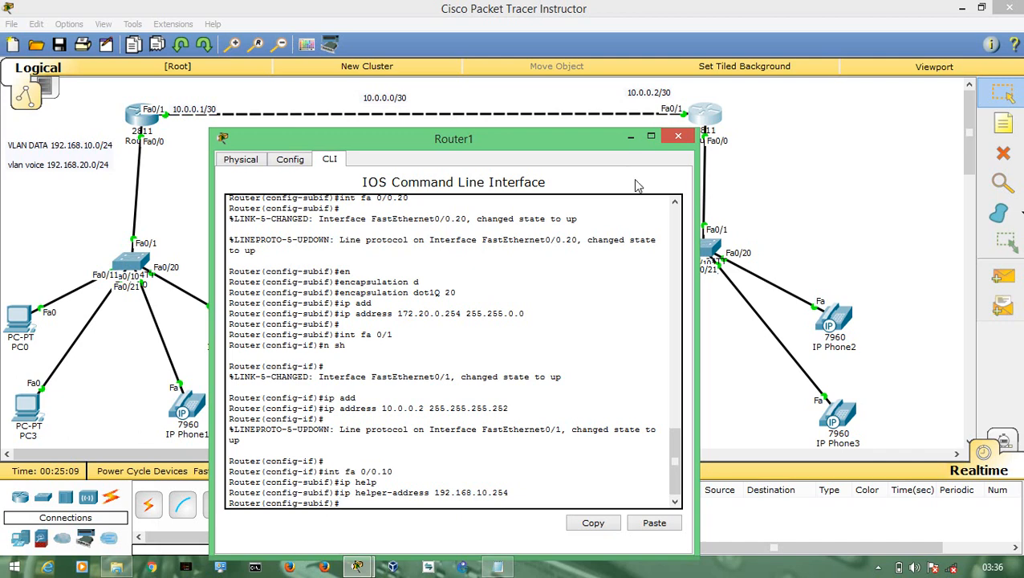
- Set the IP helper address to 192.168.20.254 on Router1's subinterface Fa0/0.20 and close the router window
type("int fa 0/0.20")
key("Return")
type("ip ")
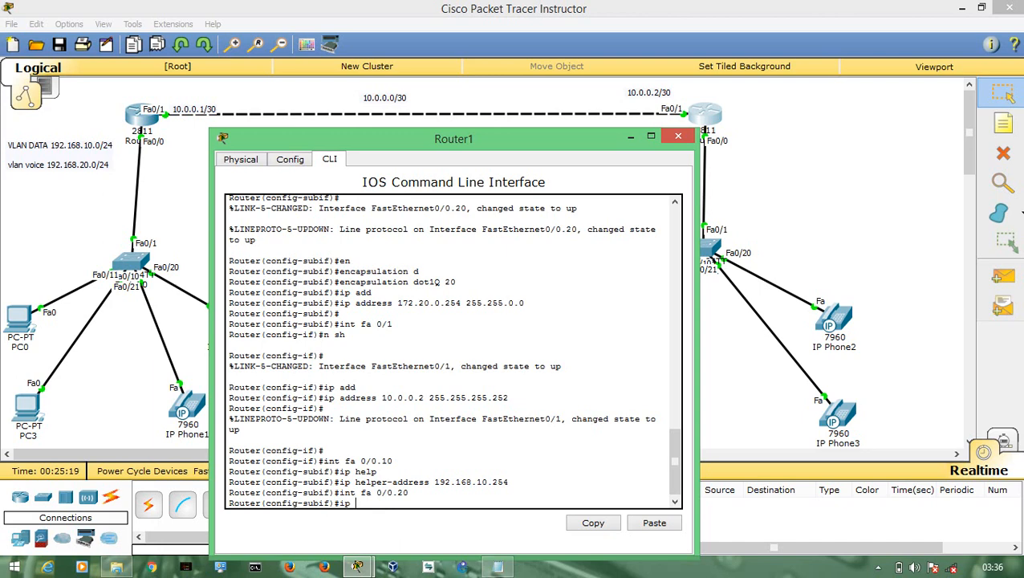
type("hel")
key("Tab")
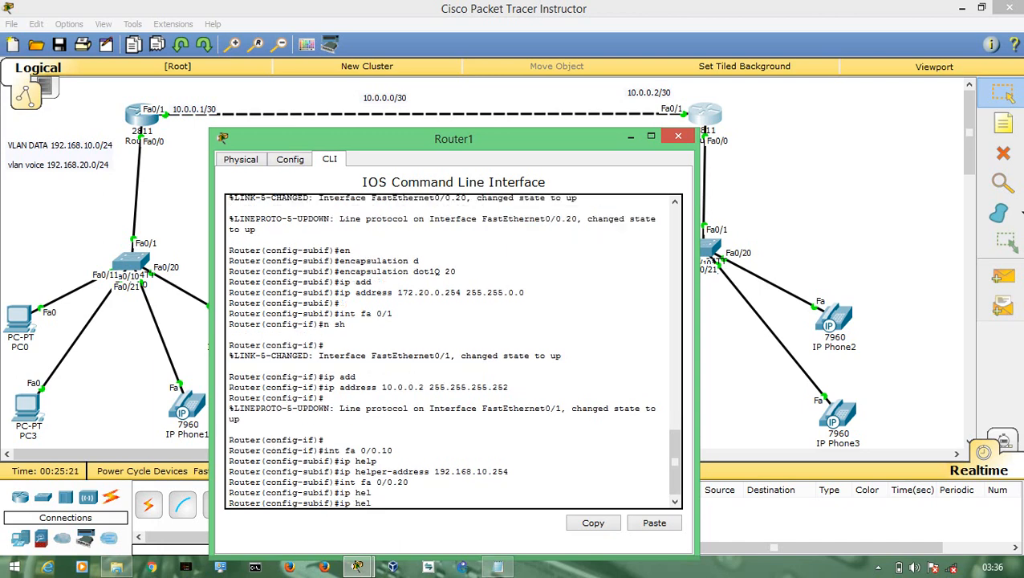
type("p")
key("Tab")
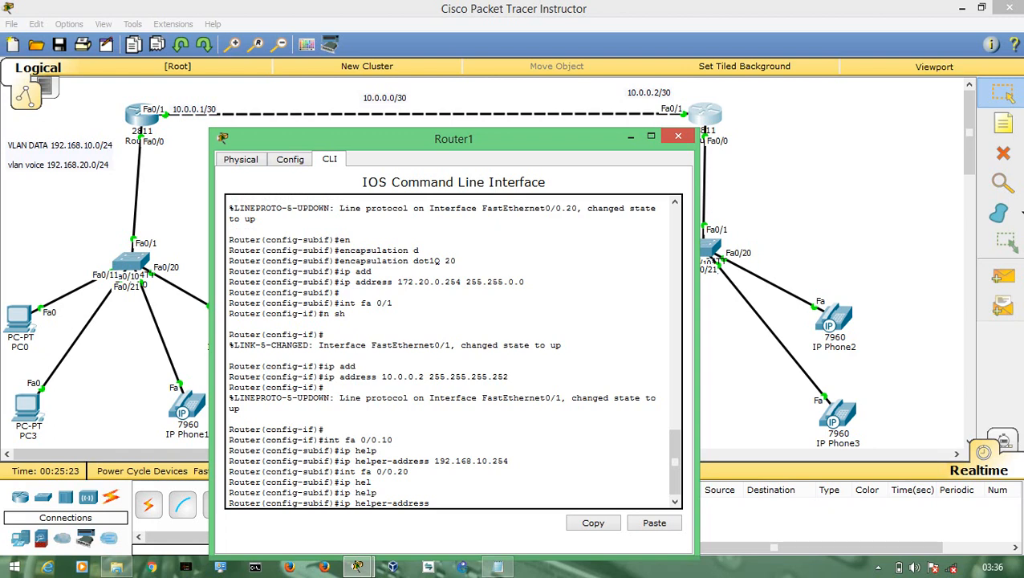
type("192.168.")
type("20.254")
key("Return")
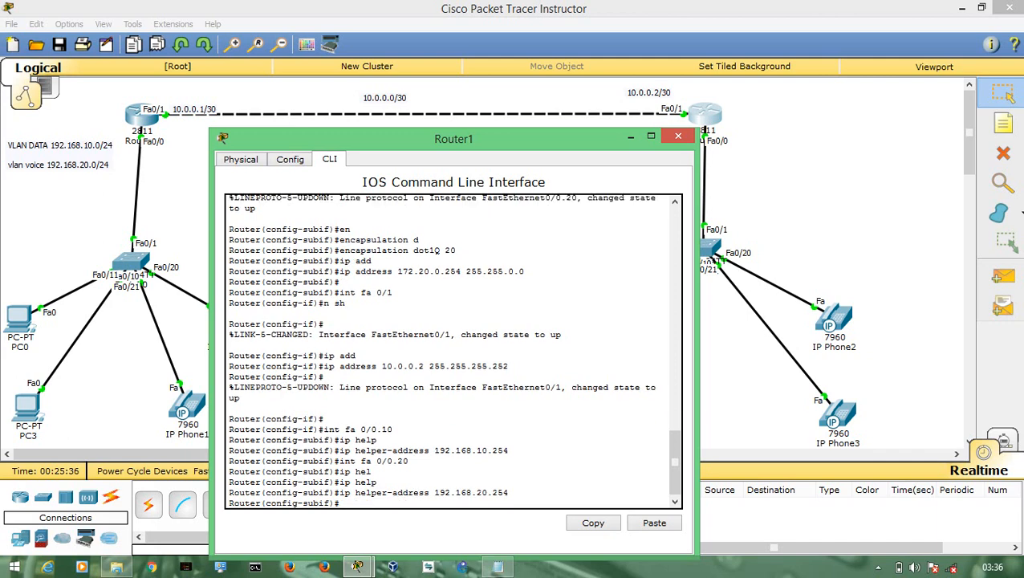
left_click(678, 137)
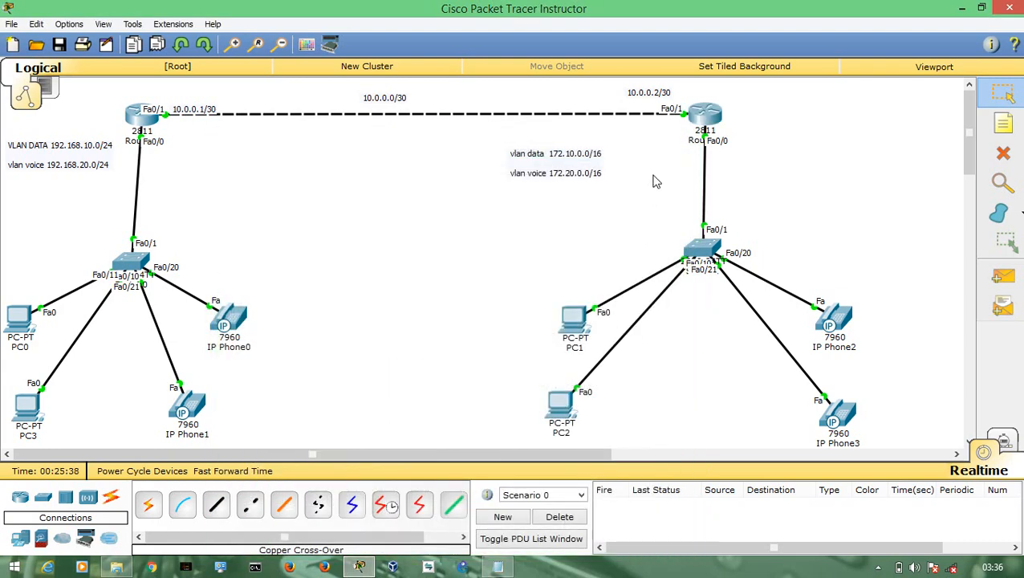
- Try to request a new DHCP address for PC1 by switching from static back to DHCP, and close its window
left_click(576, 329)
left_click(336, 164)
left_click(419, 188)
left_click(345, 186)
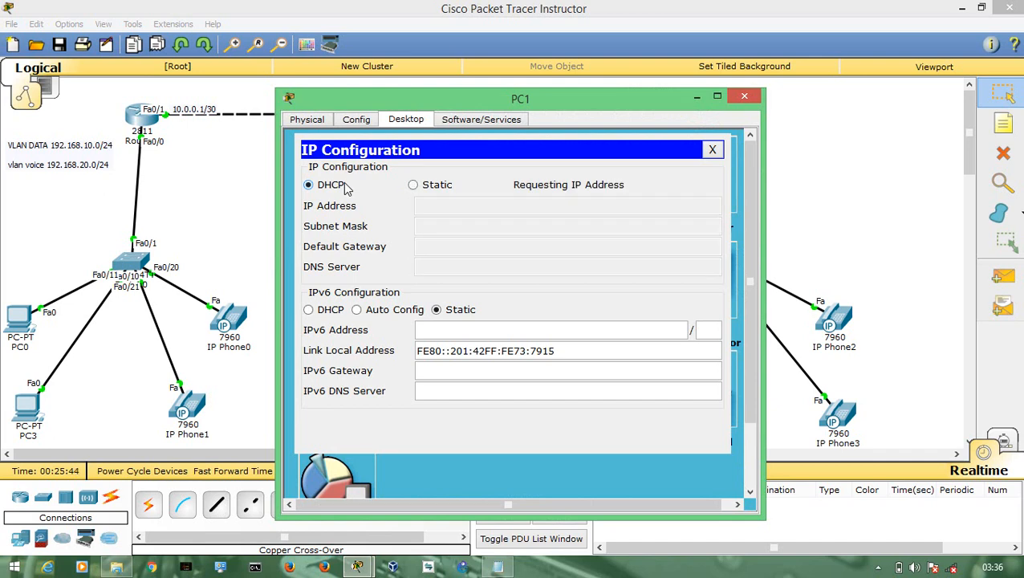
left_click(744, 103)
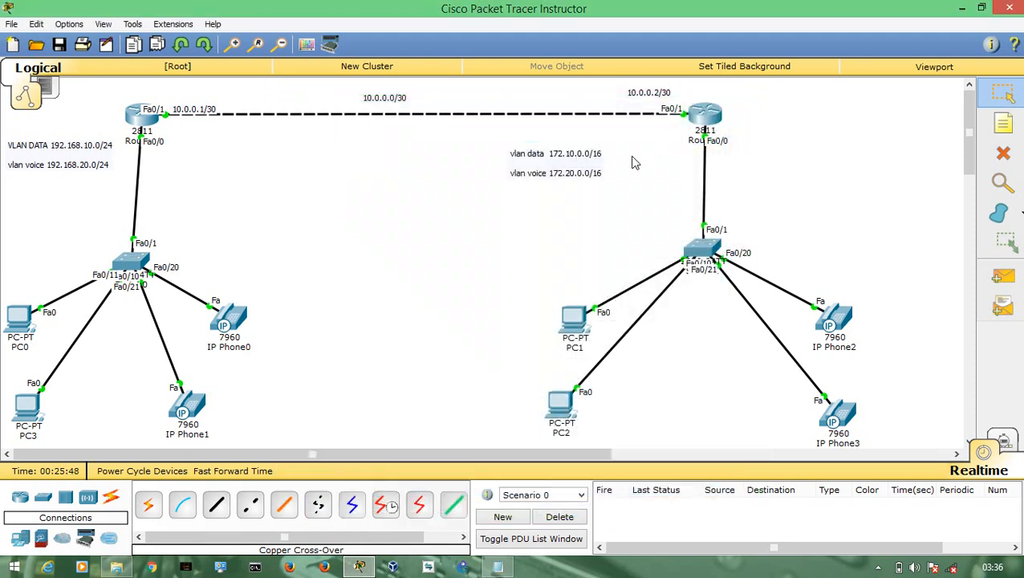
- Start OSPF process 1 on Router1 and advertise network 10.0.0.0 with wildcard 0.0.0.3 in area 1
left_click(704, 116)
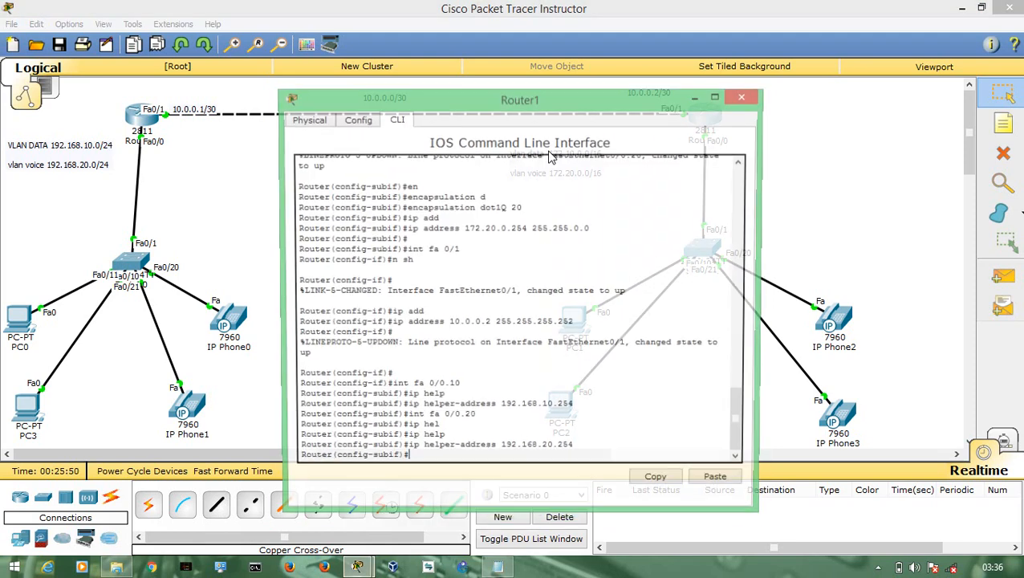
type("ex")
key("Return")
type("router")
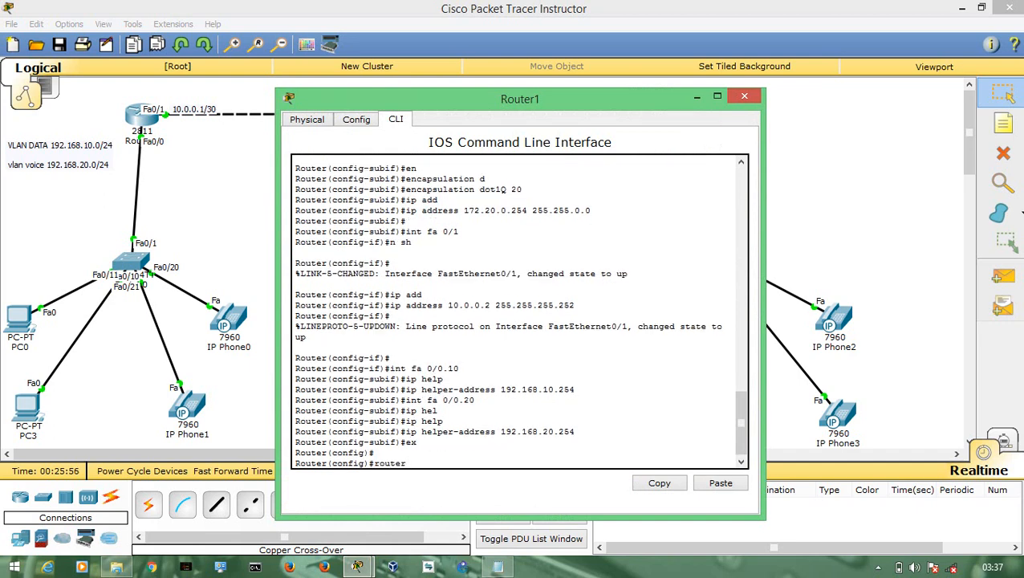
type(" ospf 1")
key("Return")
type("nfig-router)#n")
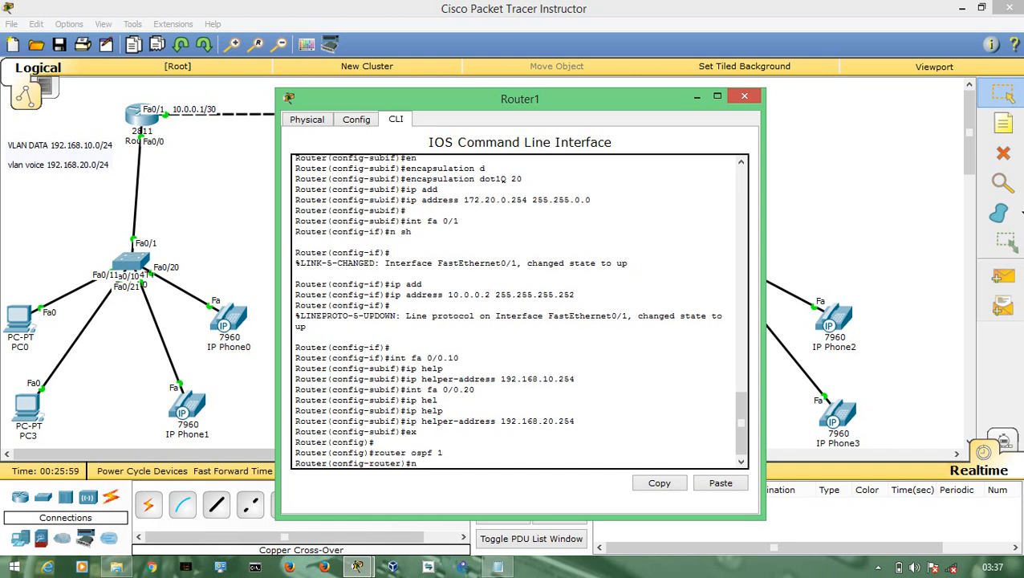
type("et")
key("Tab")
type("10.0.0.0")
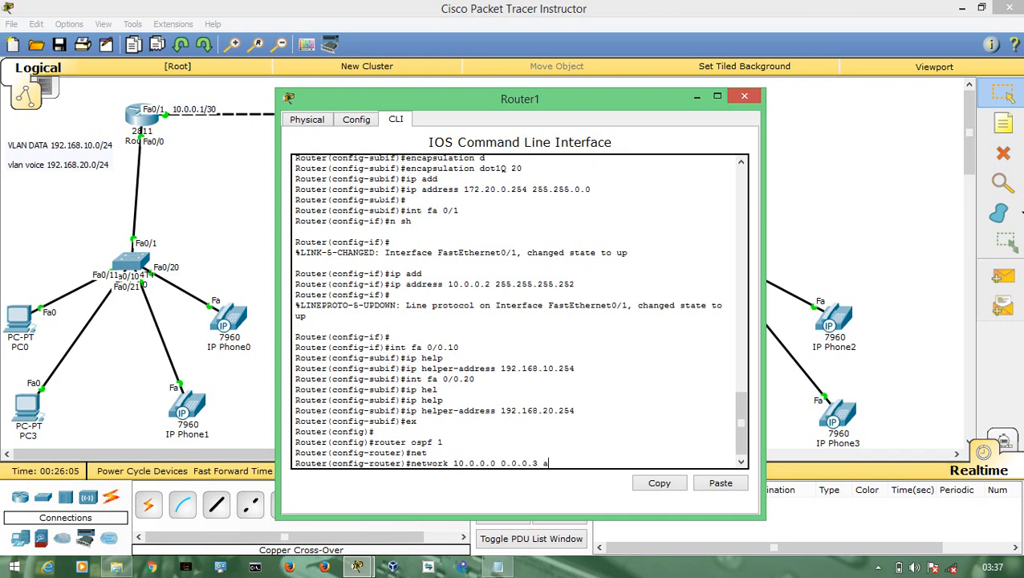
key("Return")
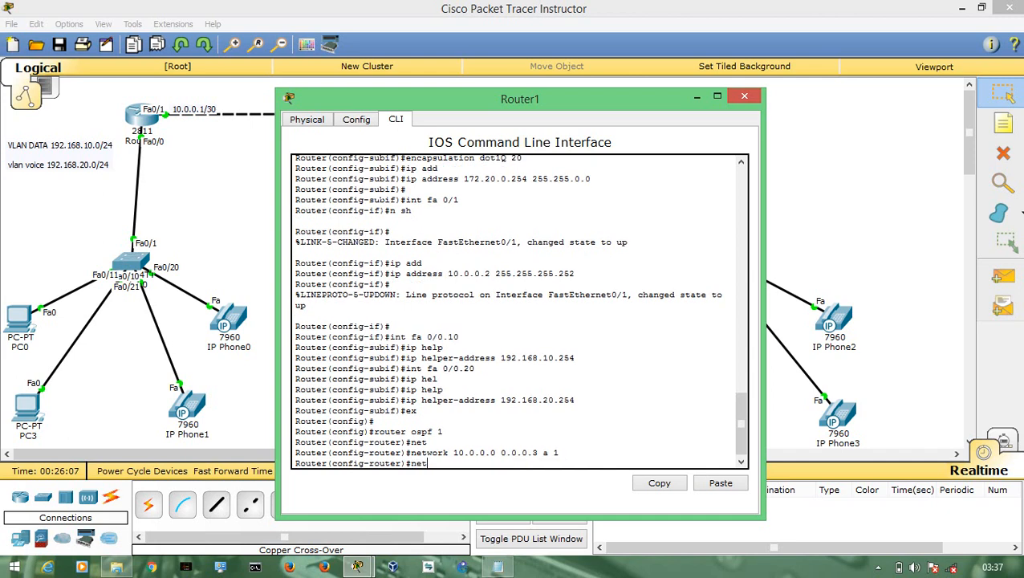
- Advertise networks 172.10.0.0 and 172.20.0.0 with wildcard 0.0.255.255 in area 1 of Router1's OSPF, and close the router window
type("net")
key("Tab")
type("17")
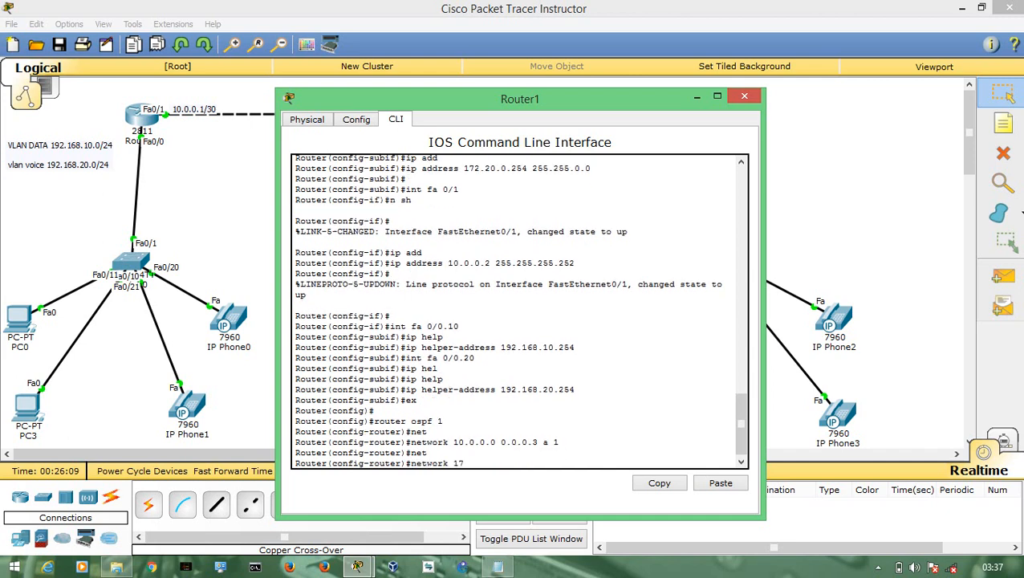
type("2.10.0.0 0.0.255.255 a")
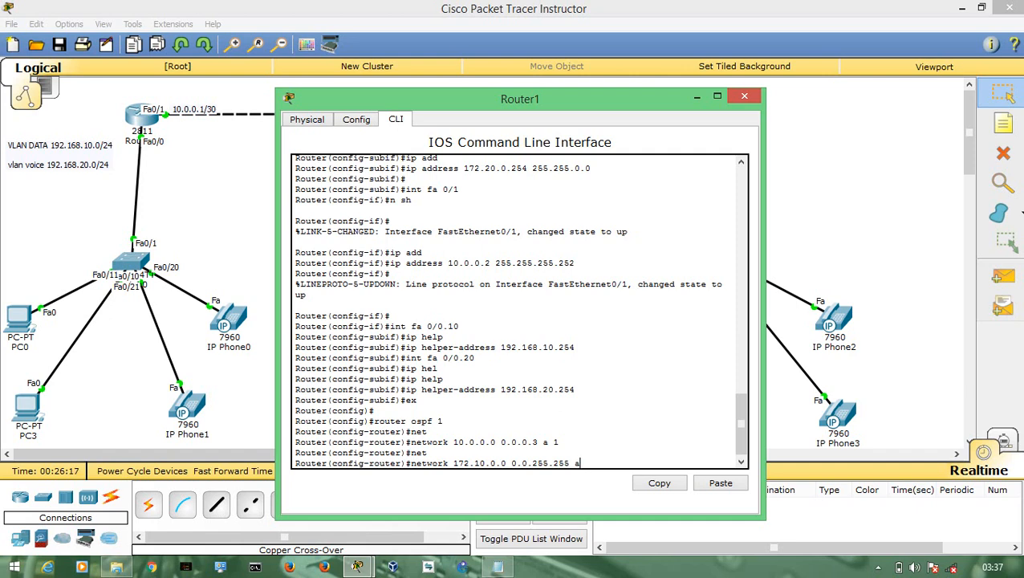
type(" 1")
key("Return")
key("Up")
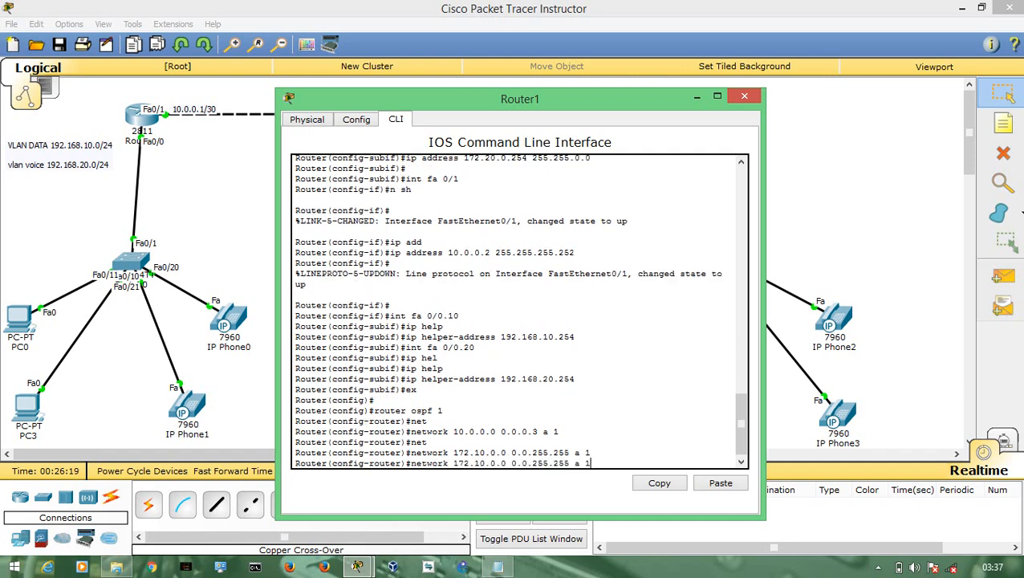
key("BackSpace")
type("2")
key("Return")
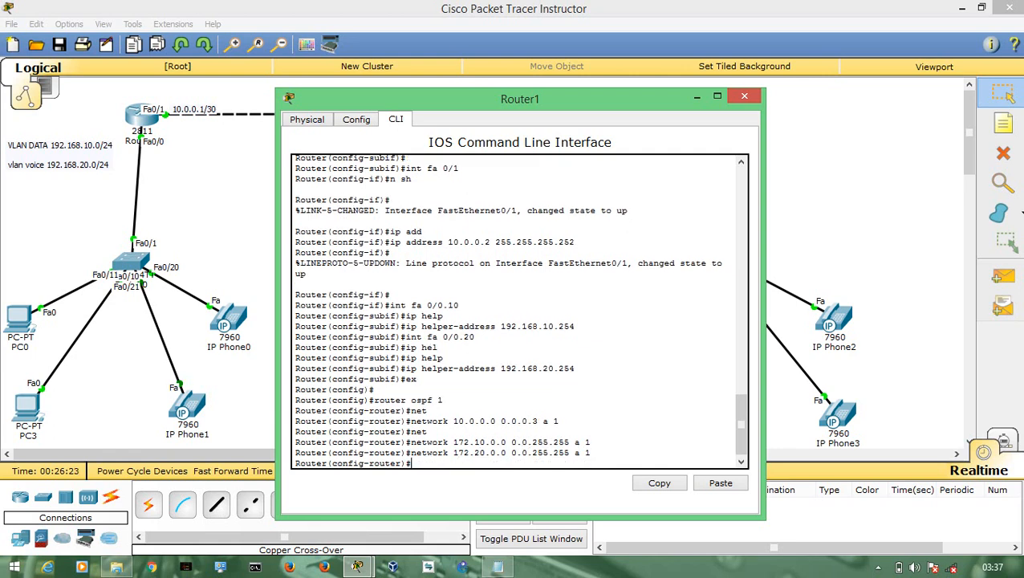
left_click(744, 96)
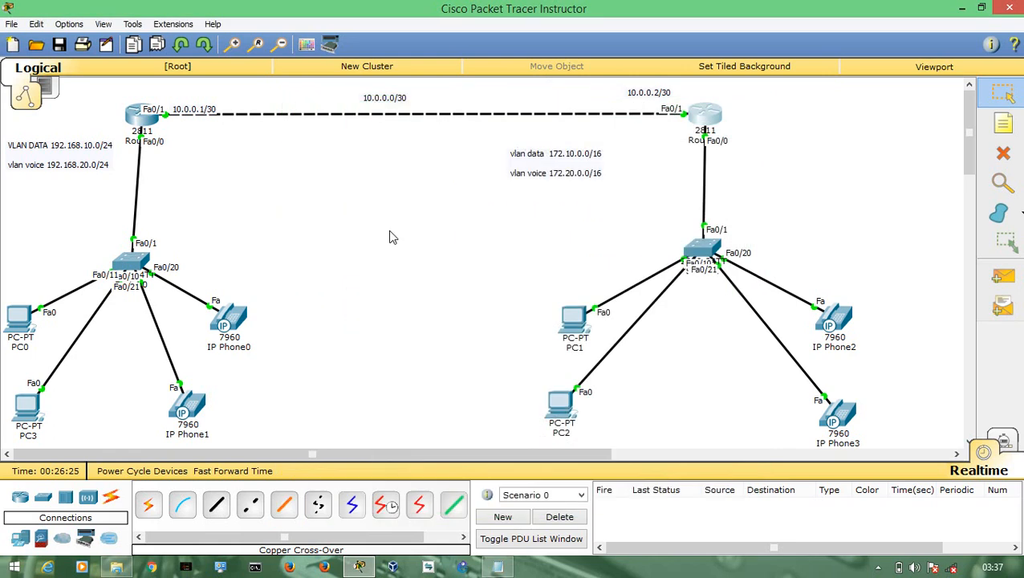
- Start OSPF process 1 on Router0 and advertise network 10.0.0.0 with wildcard 0.0.0.3 in area 1
left_click(138, 117)
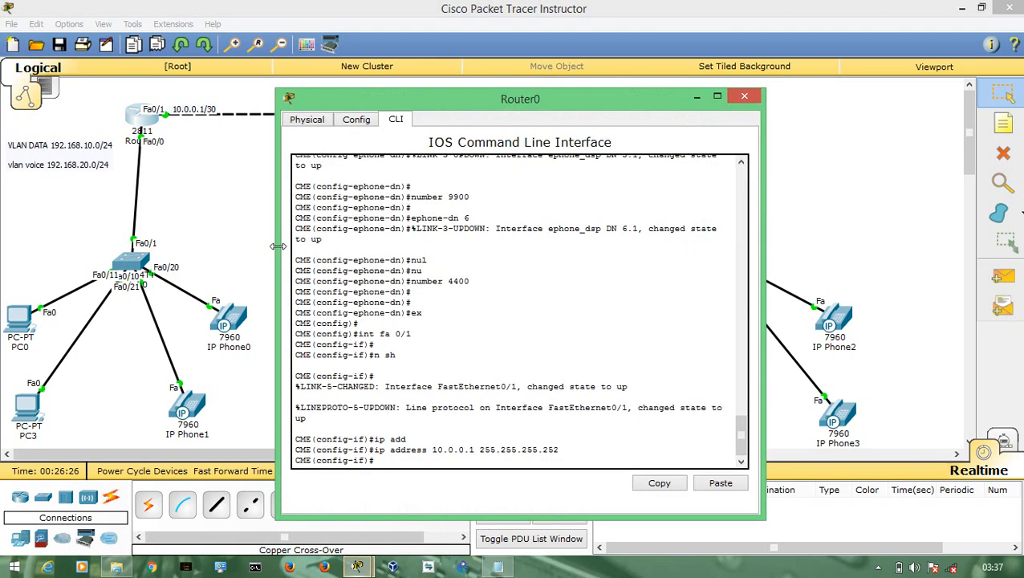
type("ex")
key("Return")
key("Return")
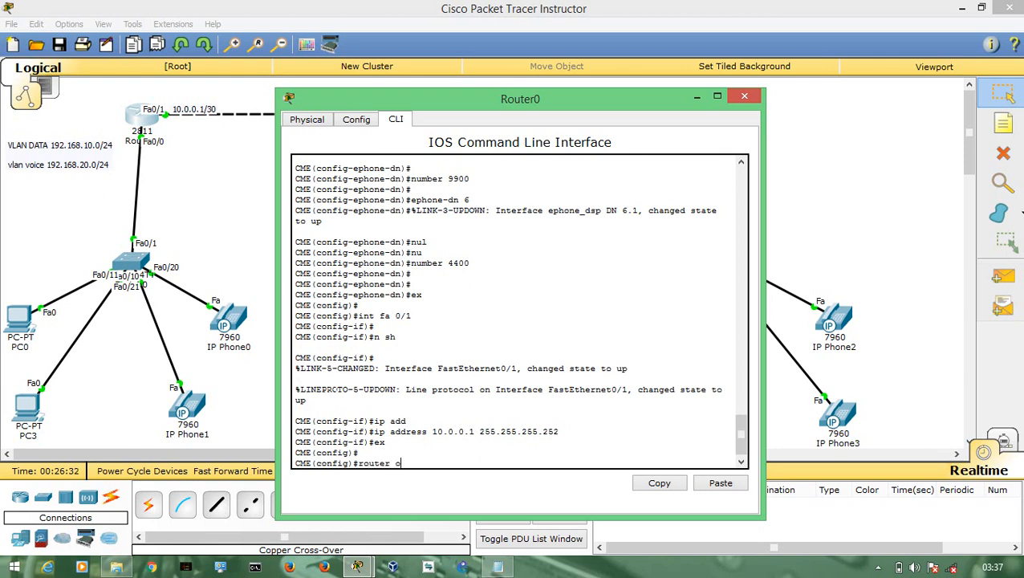
key("Tab")
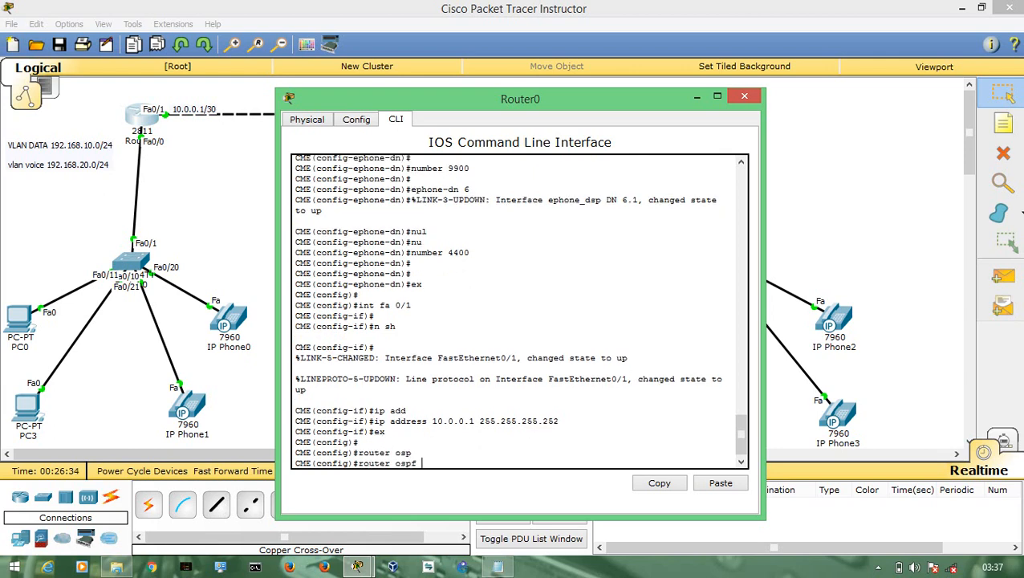
type("1")
key("Return")
type("net")
key("Tab")
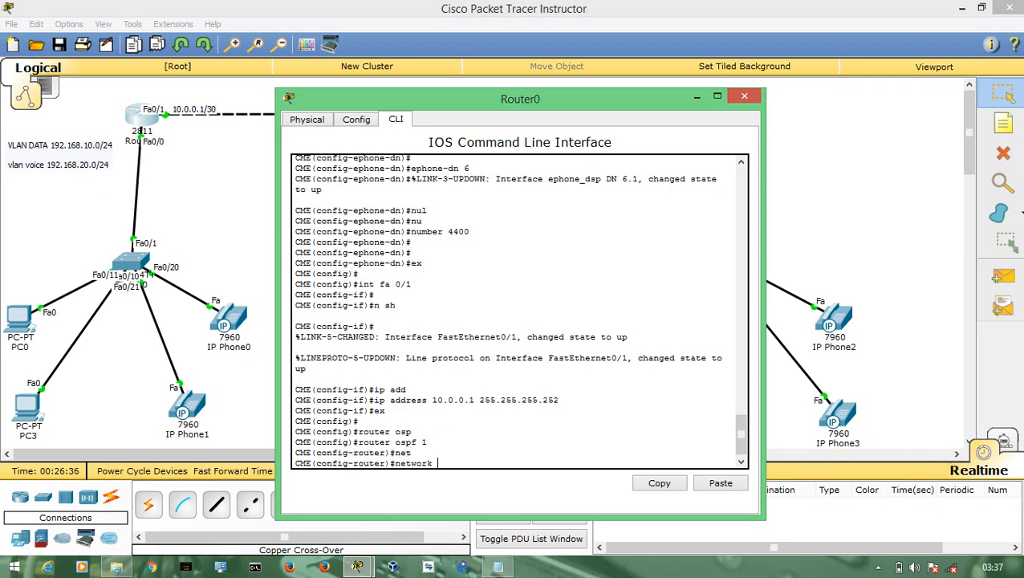
type("10.0.0.0 0.0.0.3 a 1")
key("Return")
- Advertise networks 192.168.10.0 and 192.168.20.0 with wildcard 0.0.0.255 in area 1 of Router0's OSPF
type("net")
key("Tab")
type("192")
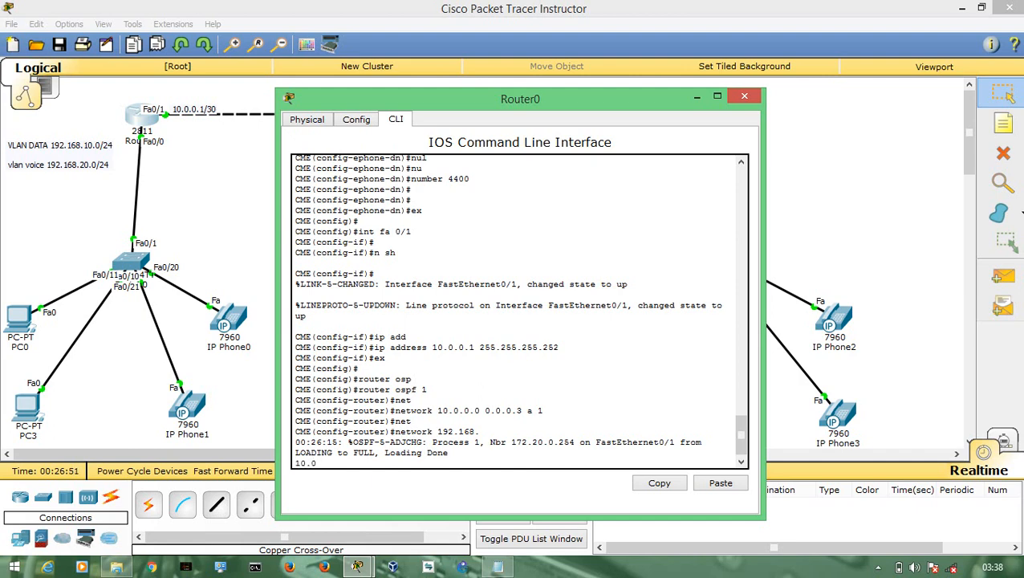
type(".")
type("0.0.0.255 a 1")
key("Return")
key("Up")
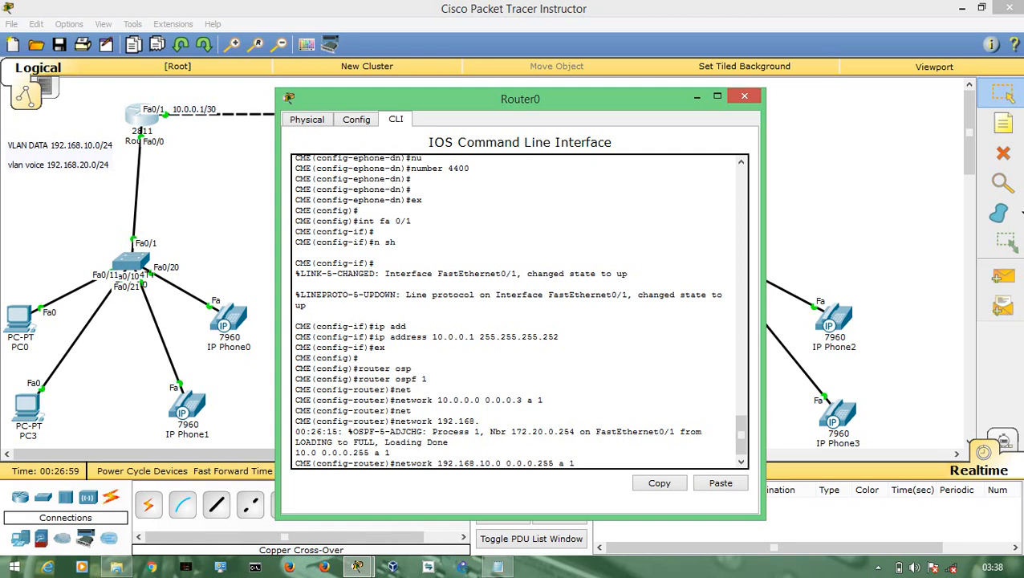
key("Left")
key("BackSpace")
type("2")
key("Return")
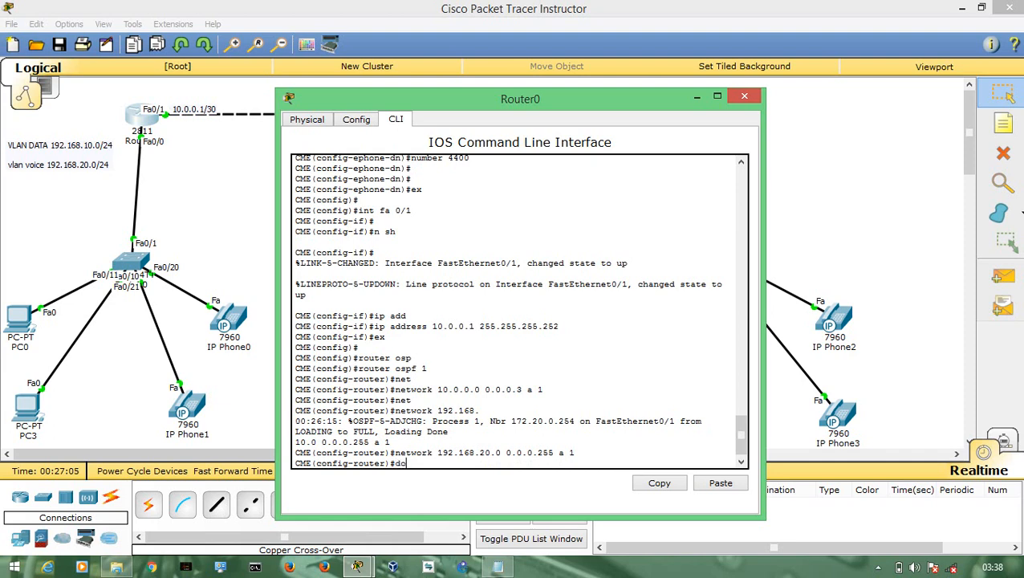
- Display Router0's IP routing table with do sh ip route, check the learned routes, and close the router window
type("do sh ip route")
key("Return")
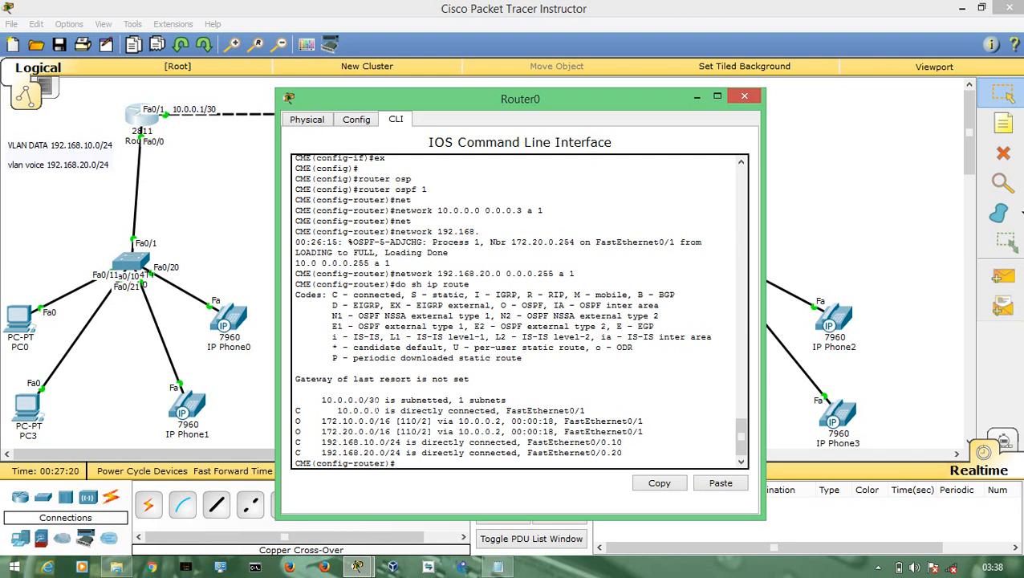
left_click(743, 96)
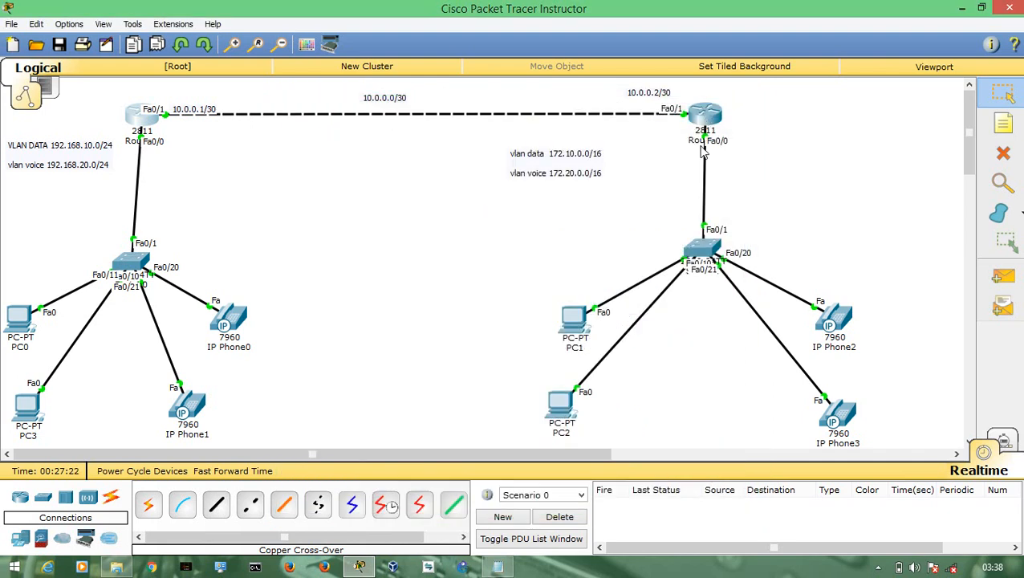
- Renew PC1's DHCP lease by switching to static and back to DHCP, check the assigned address, and close its window
left_click(588, 325)
left_click(369, 200)
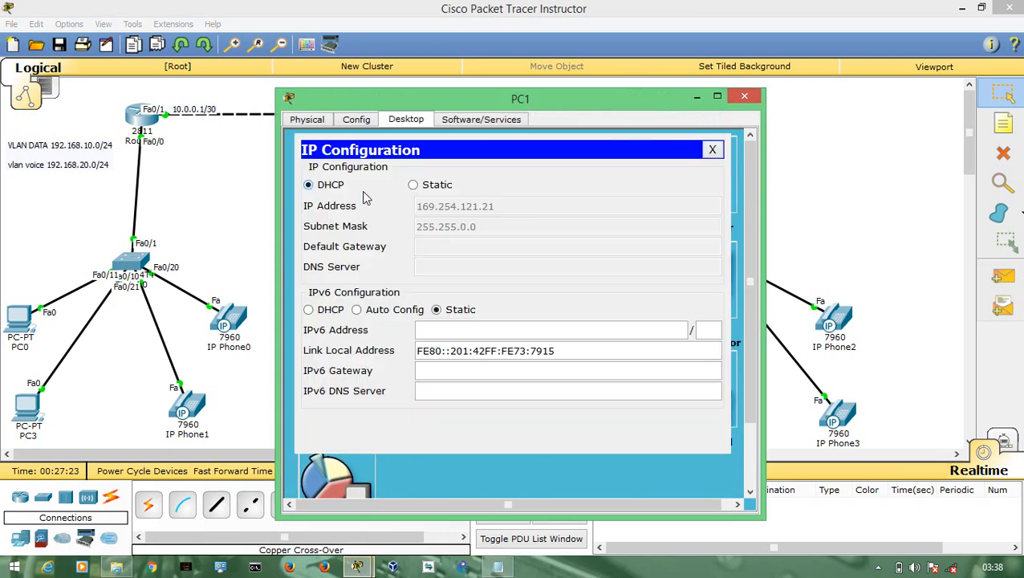
left_click(417, 185)
left_click(354, 186)
left_click_drag(550, 94, 400, 129)
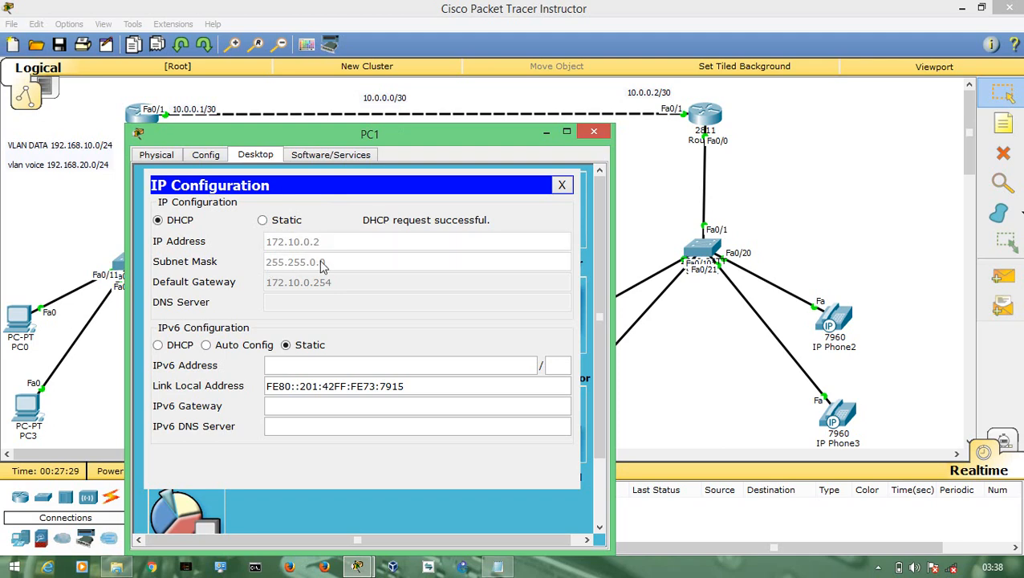
left_click(594, 132)
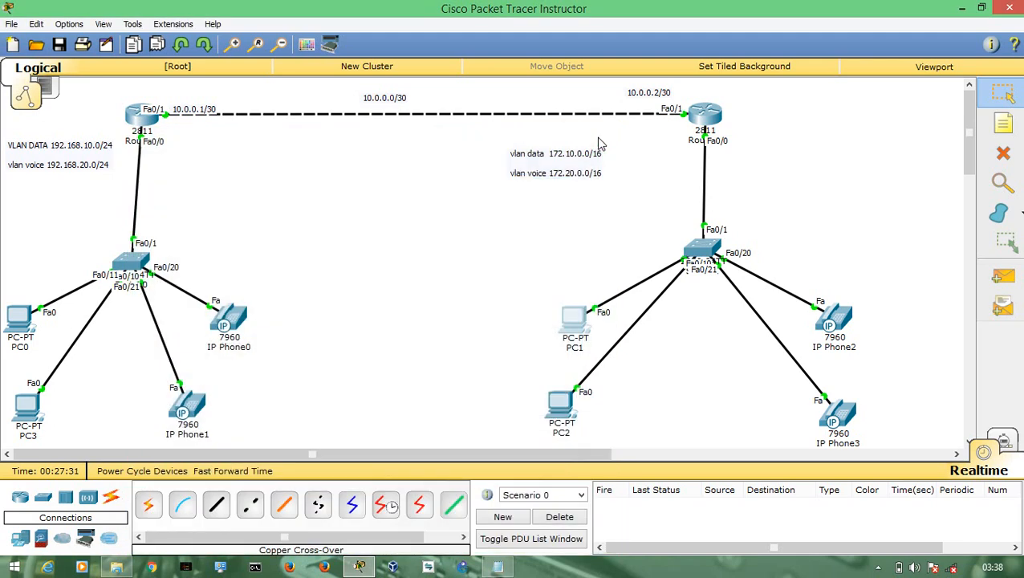
- Set PC2's IP configuration to DHCP, check the assigned address, and close its window
left_click(562, 405)
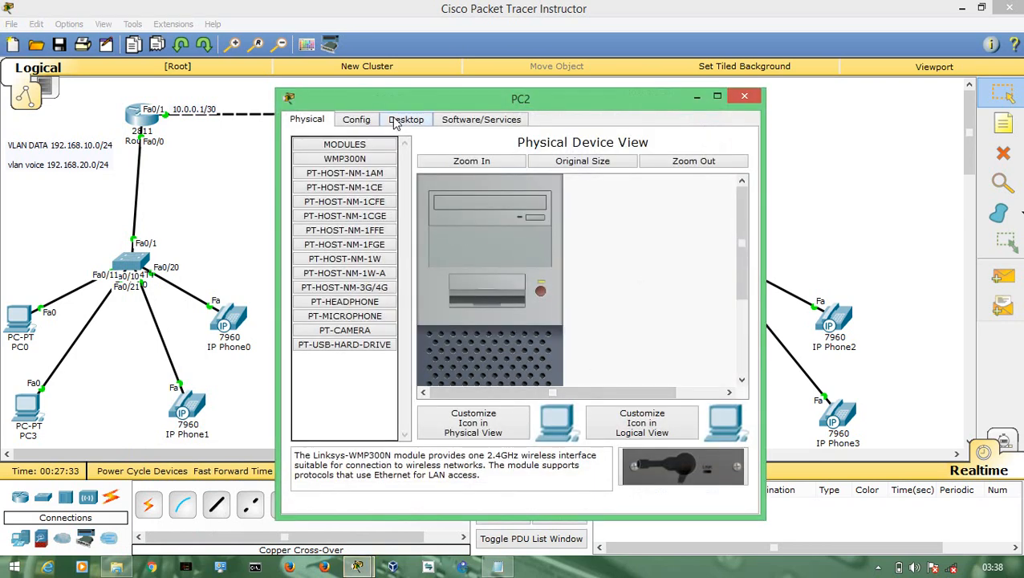
left_click(397, 121)
left_click(346, 161)
left_click(349, 184)
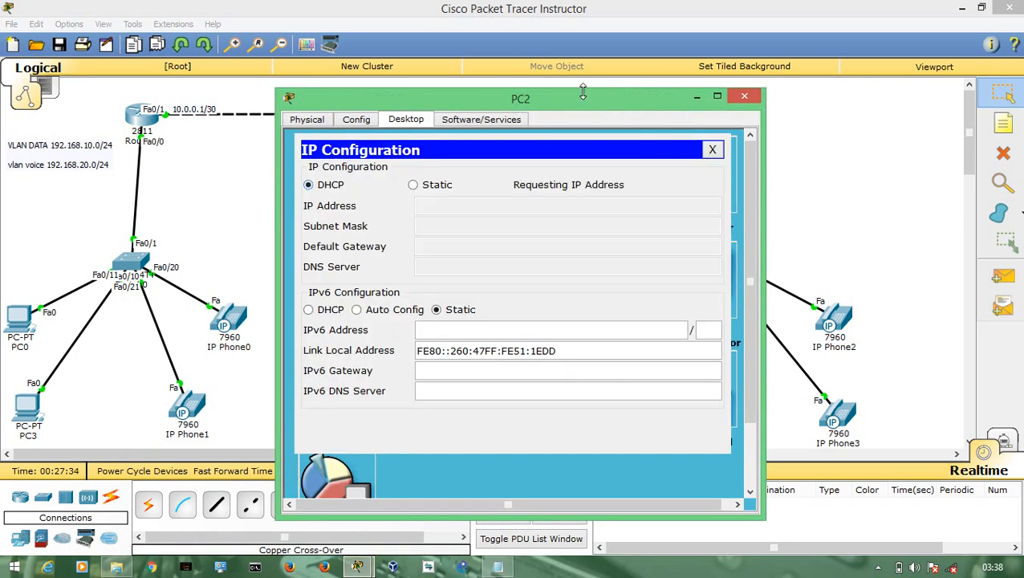
left_click_drag(584, 94, 484, 89)
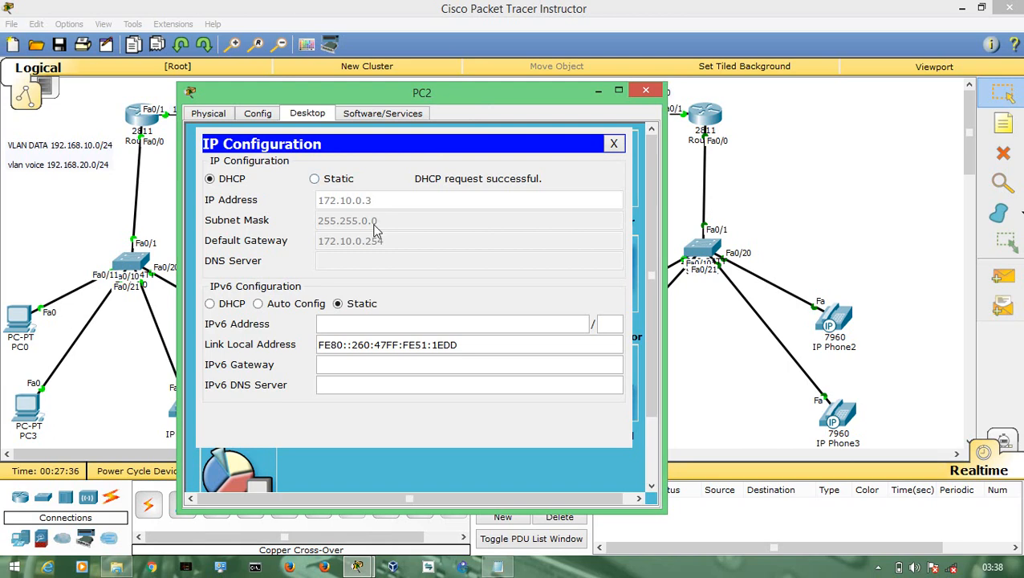
left_click(646, 90)
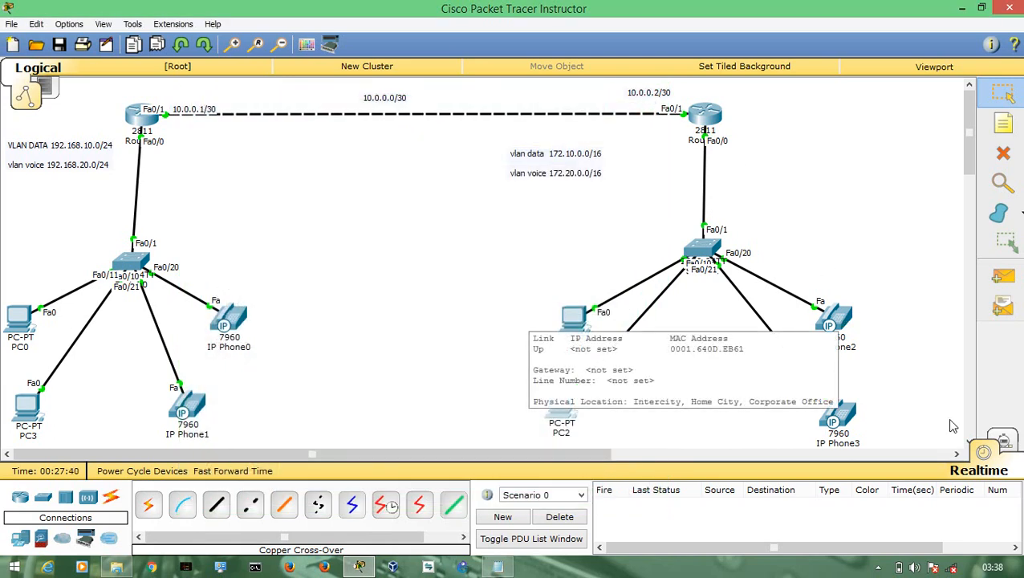
- Alternate between Simulation and Realtime mode several times, ending in Realtime, and check IP Phone2's address and line number
left_click(997, 442)
left_click(975, 452)
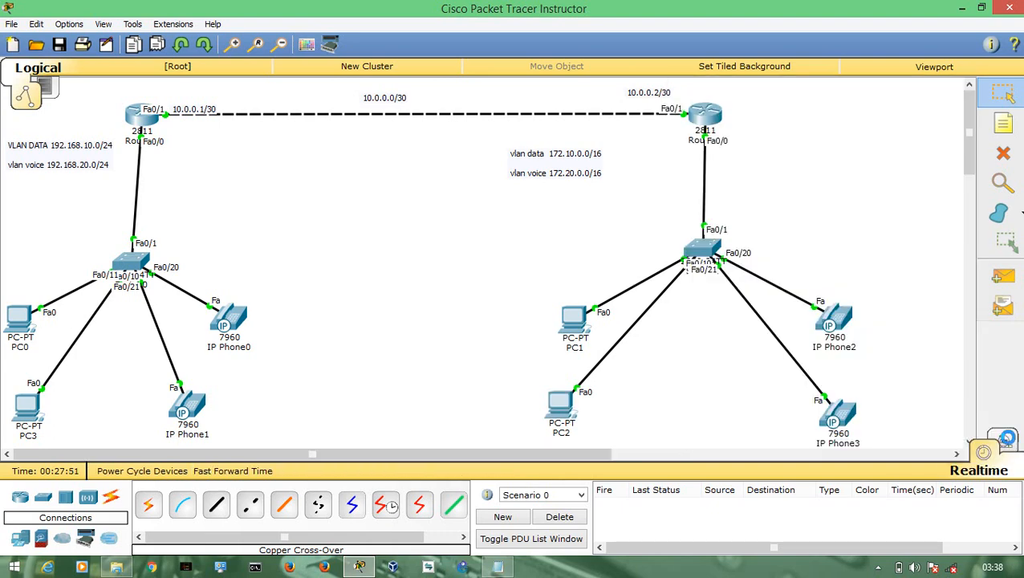
left_click(1001, 437)
left_click(979, 453)
left_click(1003, 441)
left_click(979, 454)
left_click(1002, 442)
left_click(984, 453)
mouse_move(835, 315)
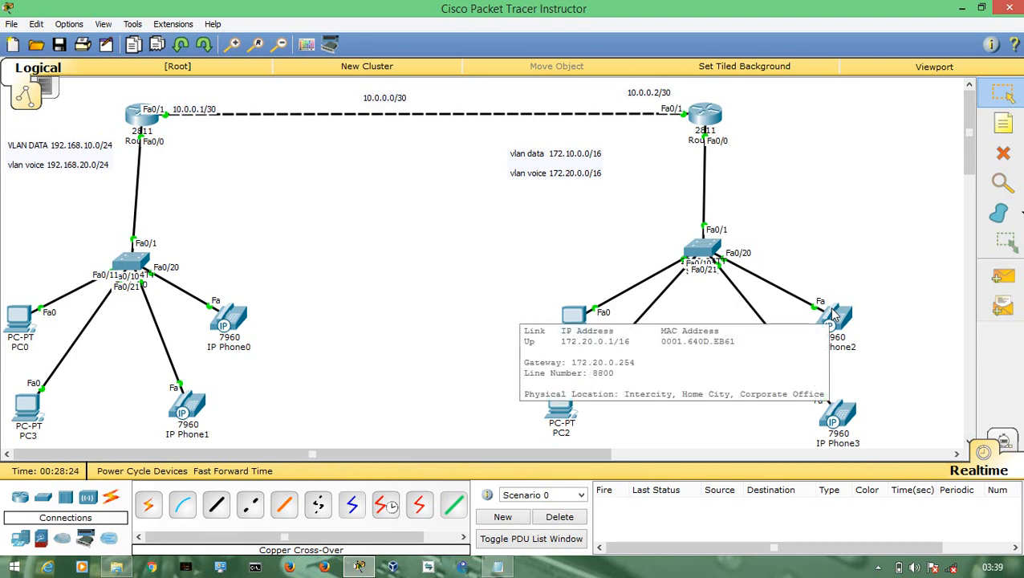
- Open the phone interfaces of IP Phone2 and IP Phone3 and arrange their windows side by side
left_click(835, 315)
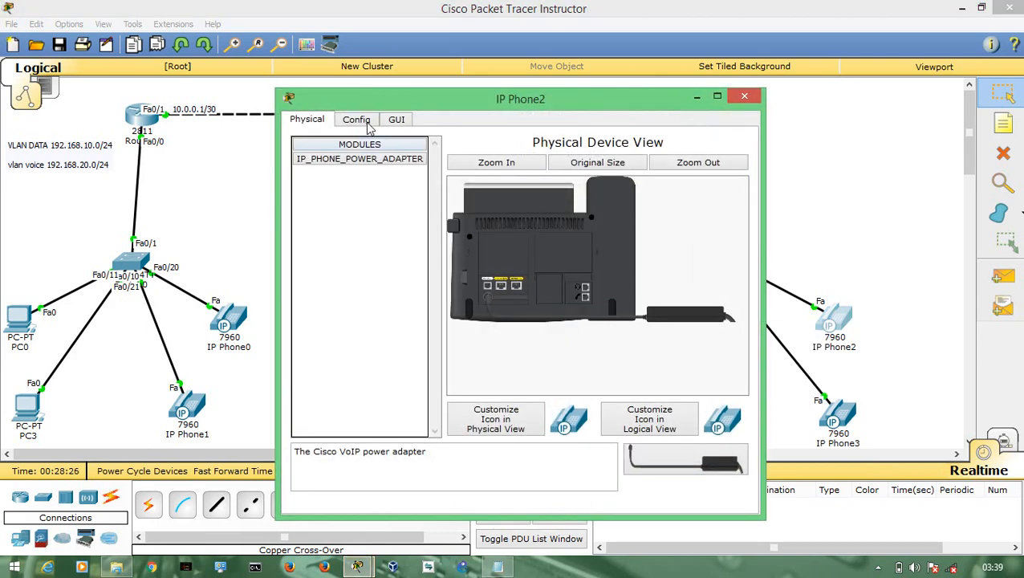
left_click(397, 120)
left_click_drag(435, 106, 256, 92)
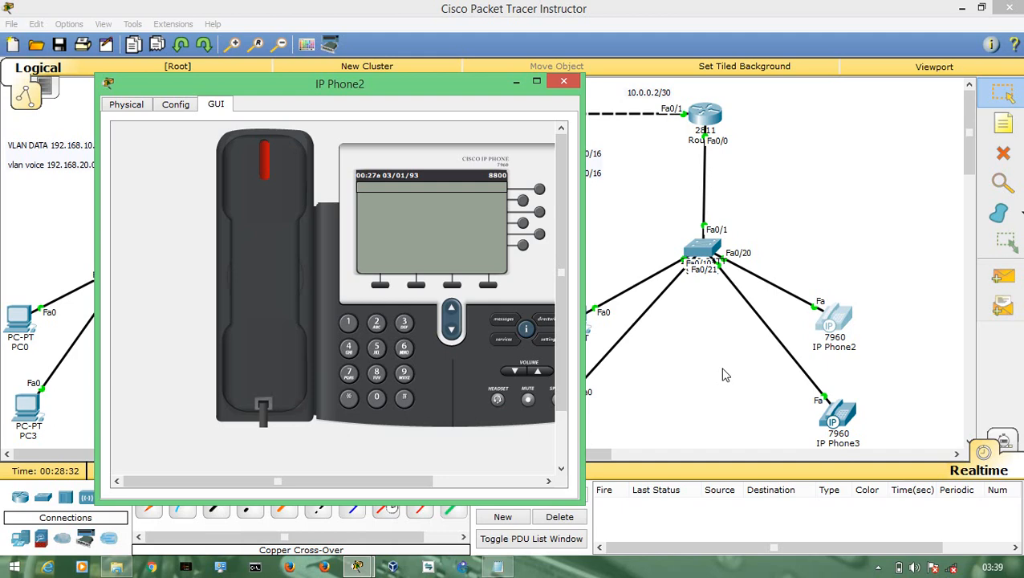
left_click(840, 419)
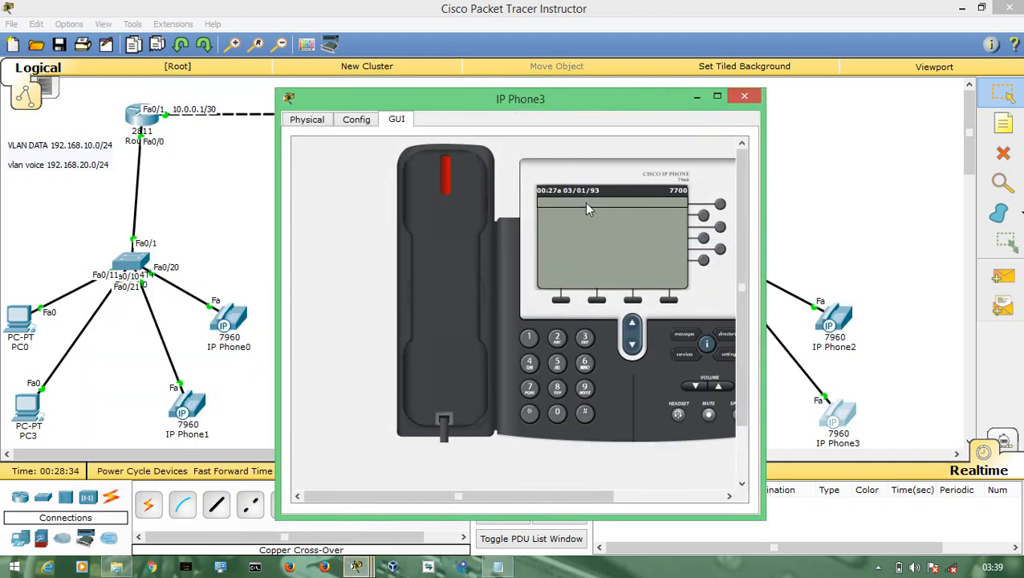
left_click_drag(624, 106, 803, 113)
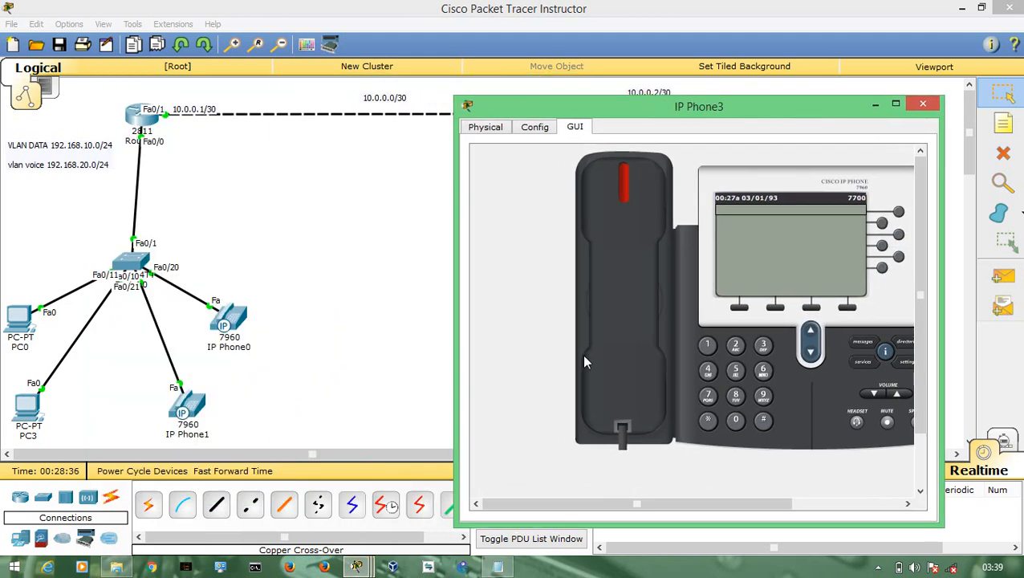
left_click(364, 566)
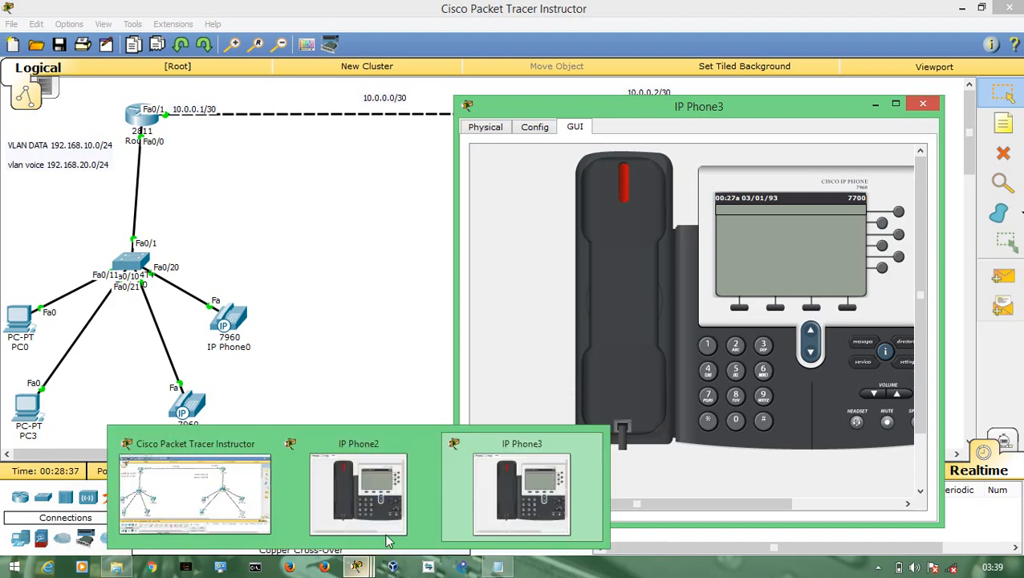
left_click(395, 501)
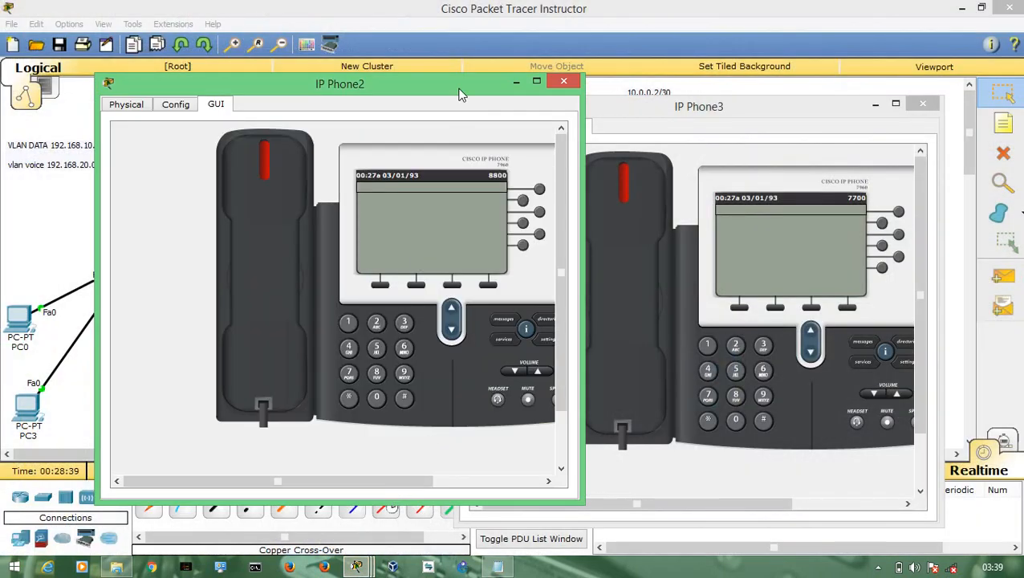
left_click_drag(461, 91, 391, 109)
- Test a call from IP Phone3 to 8800, answer it on IP Phone2, and hang up both handsets
left_click(633, 243)
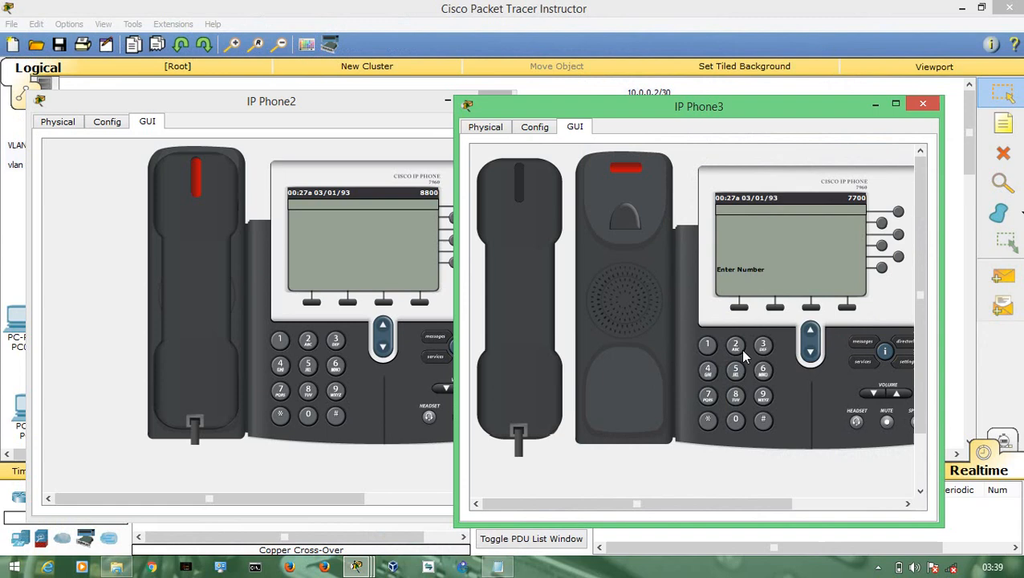
double_click(736, 393)
double_click(735, 419)
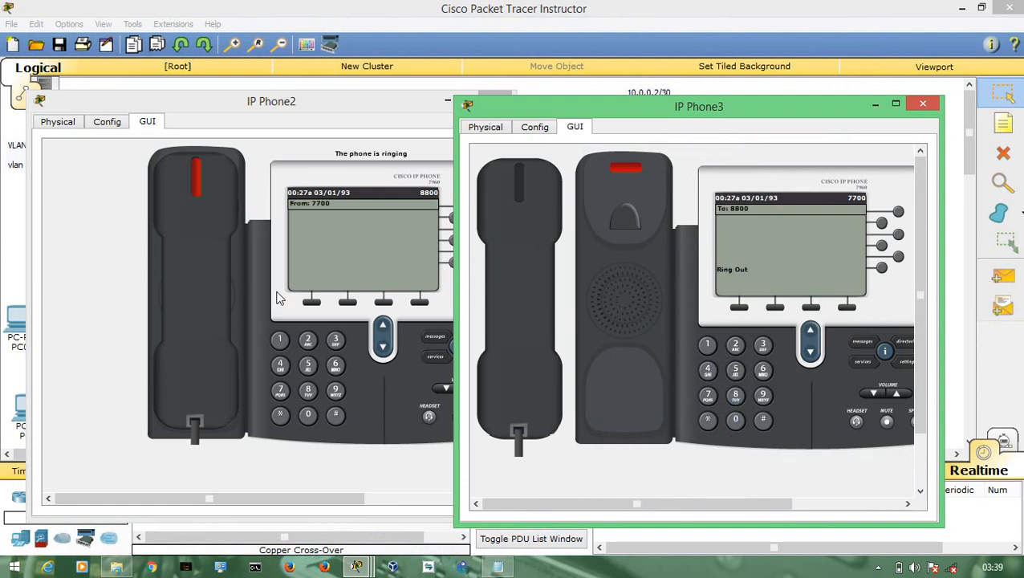
left_click(197, 275)
left_click(101, 295)
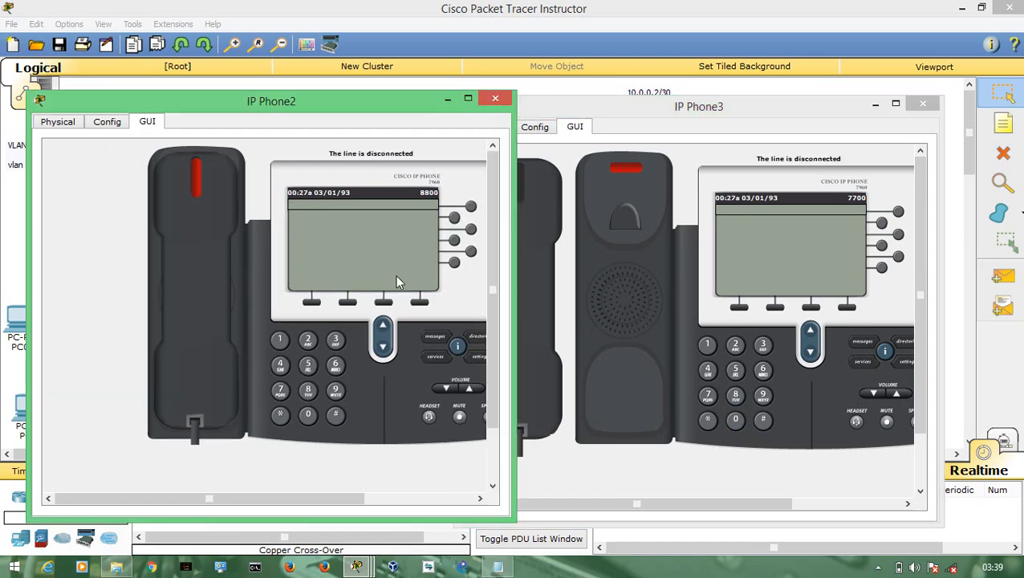
left_click(524, 285)
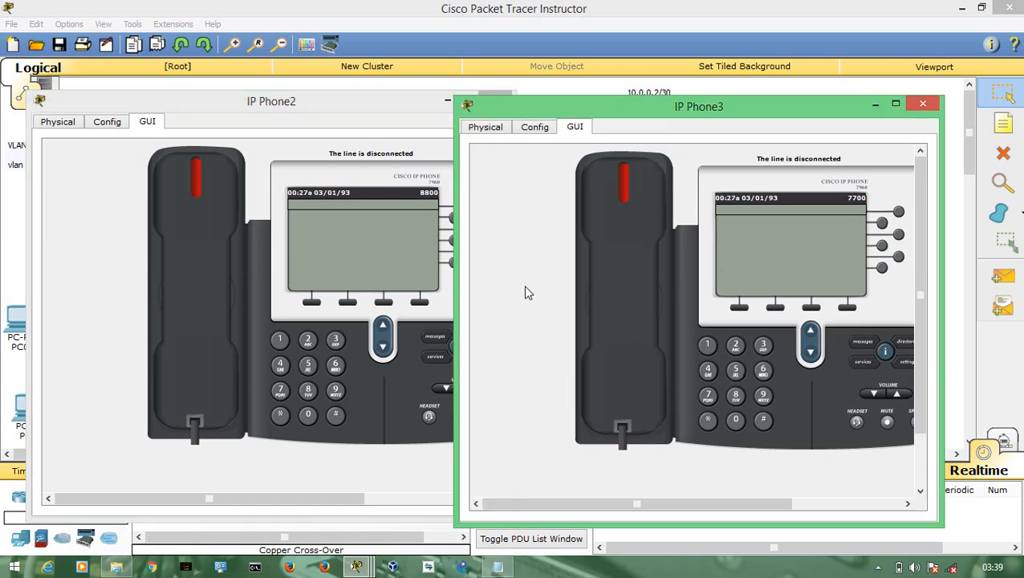
- Test a call from IP Phone2 to 7700, hang up without answering, and close the IP Phone2 window
double_click(282, 391)
left_click(309, 417)
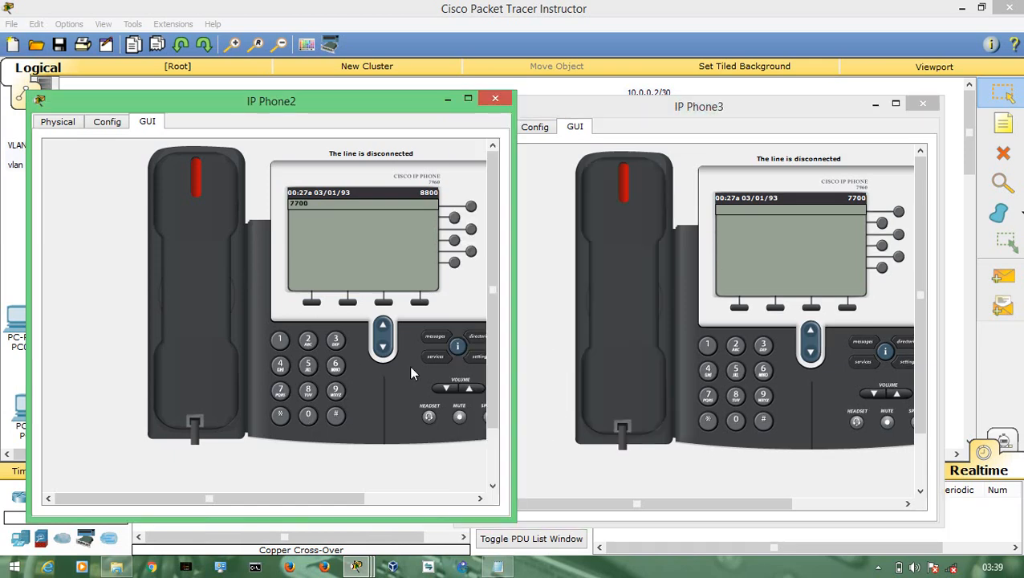
left_click(211, 354)
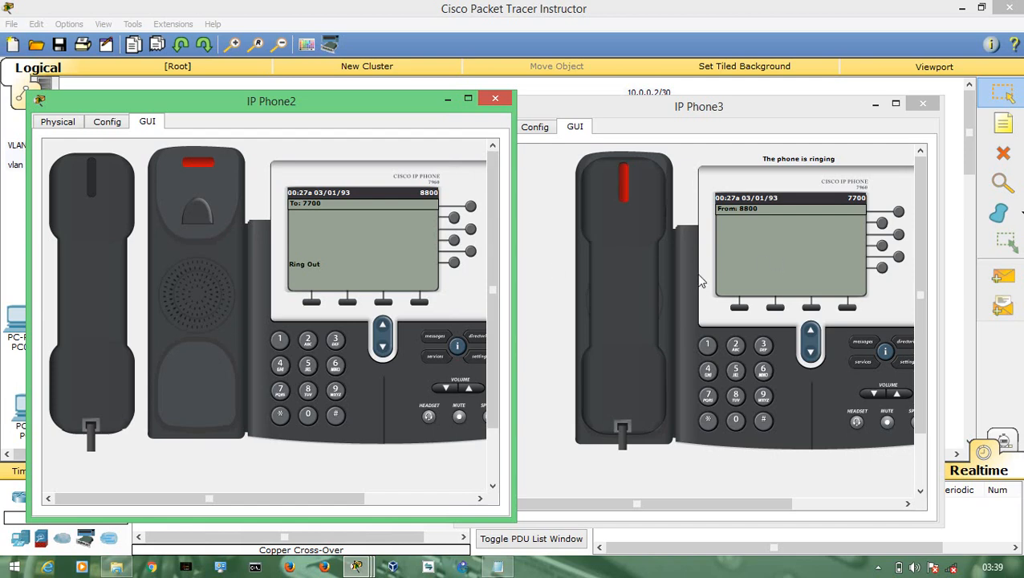
left_click(105, 311)
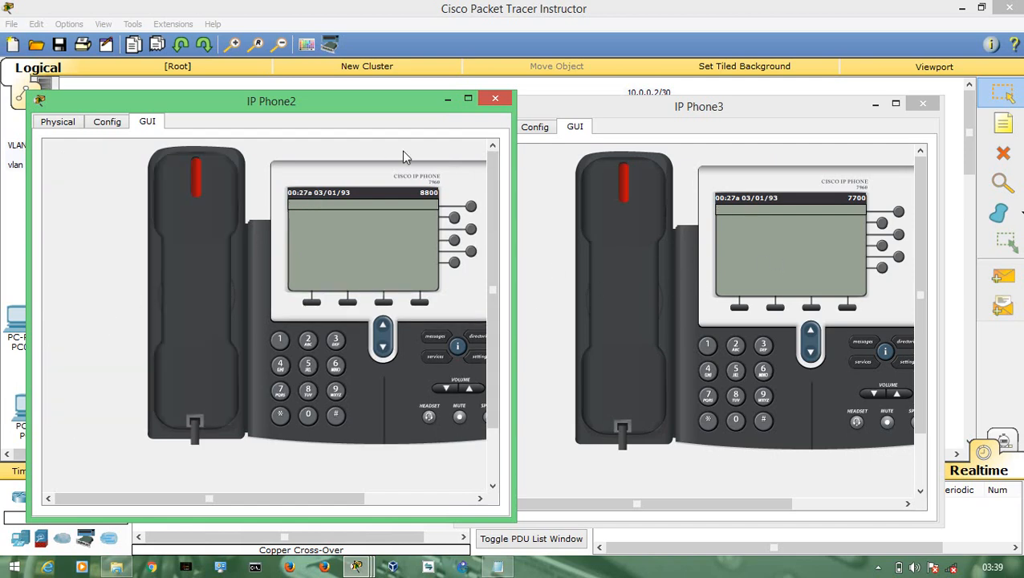
left_click(495, 98)
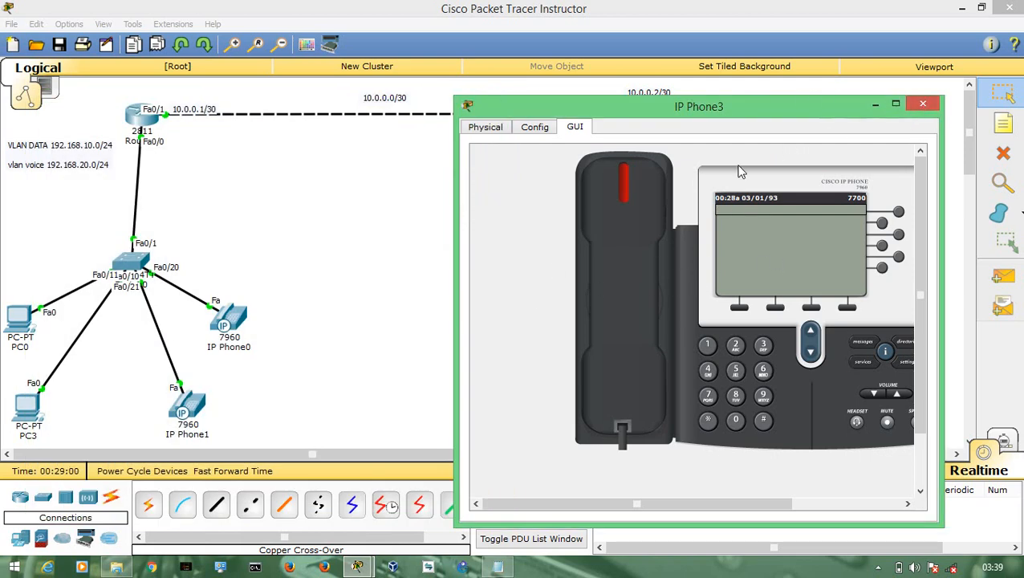
- Open IP Phone0's phone interface and place it beside the IP Phone3 window
left_click(239, 325)
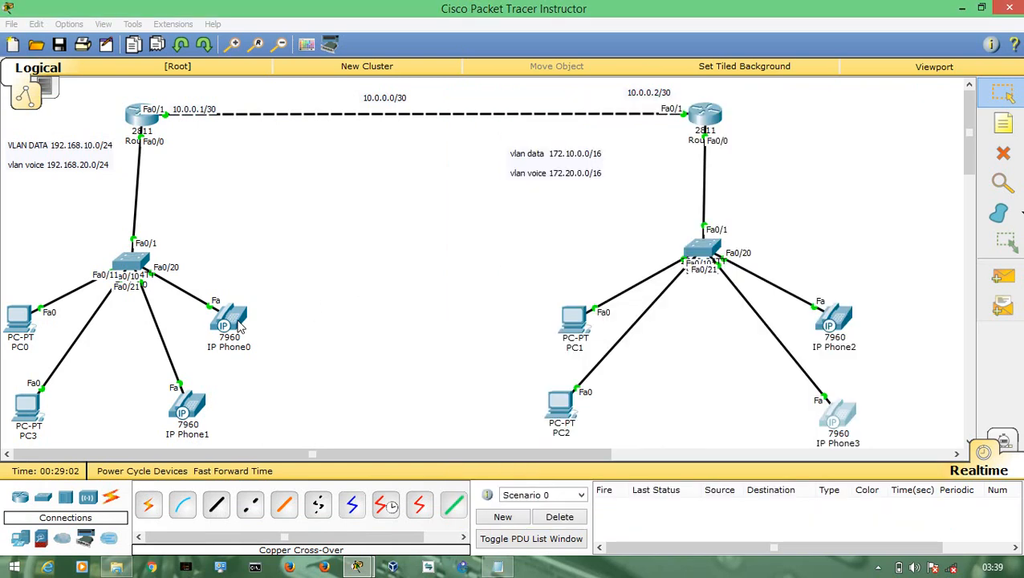
left_click_drag(457, 101, 198, 87)
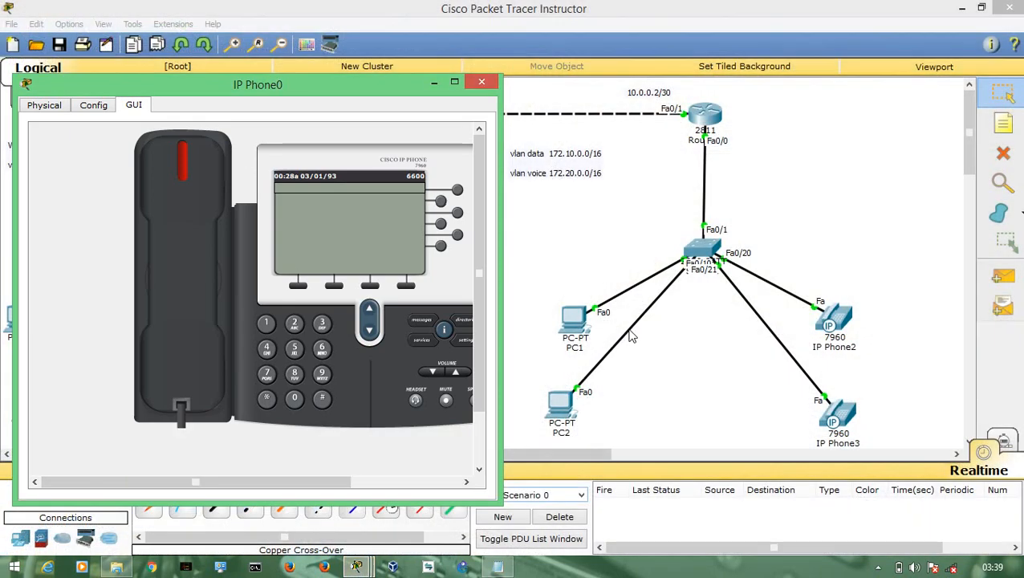
mouse_move(358, 567)
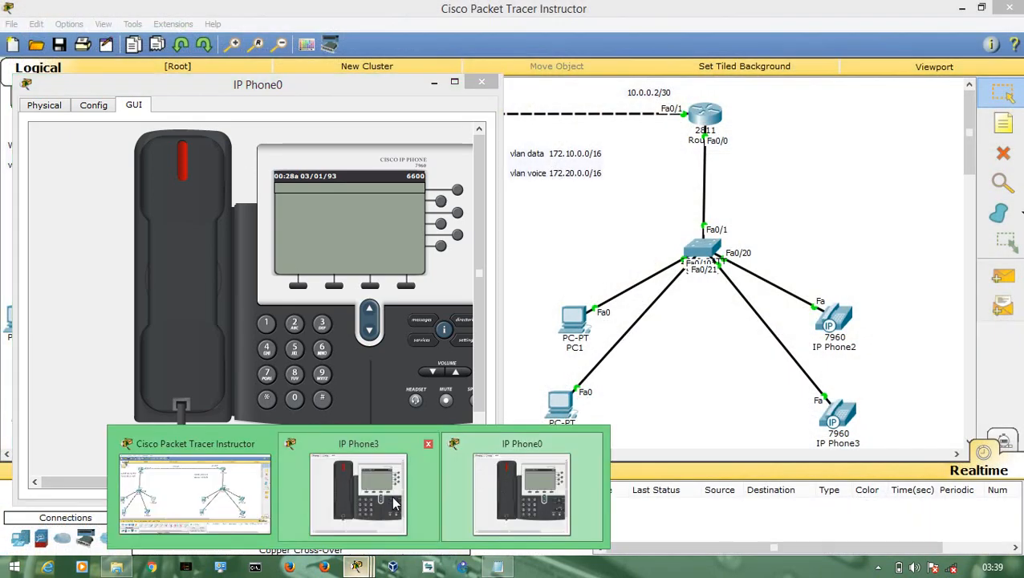
left_click(393, 503)
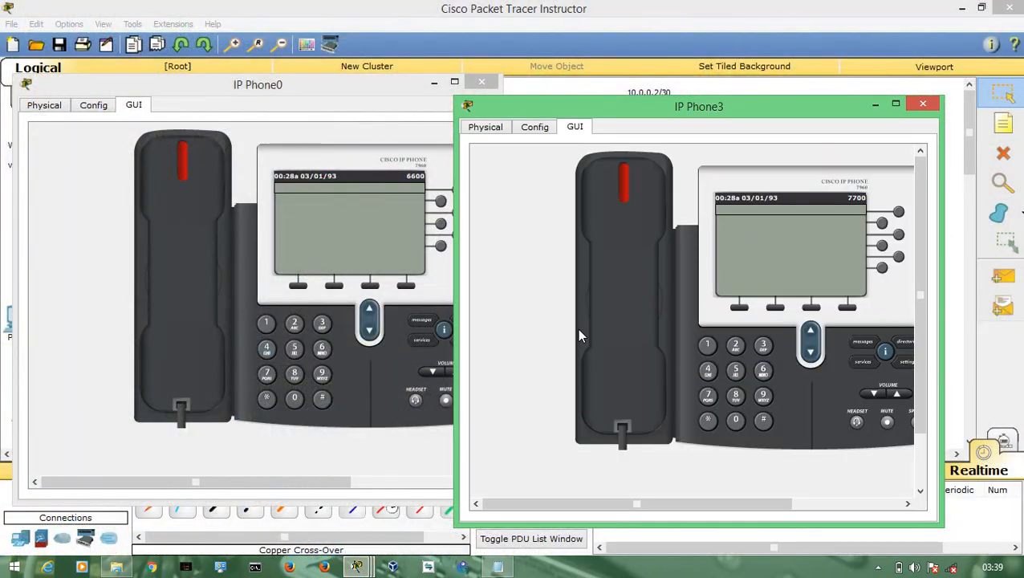
- Test a call from IP Phone3 to 6600 and hang up once IP Phone0 rings
left_click(636, 360)
left_click(762, 371)
left_click(736, 420)
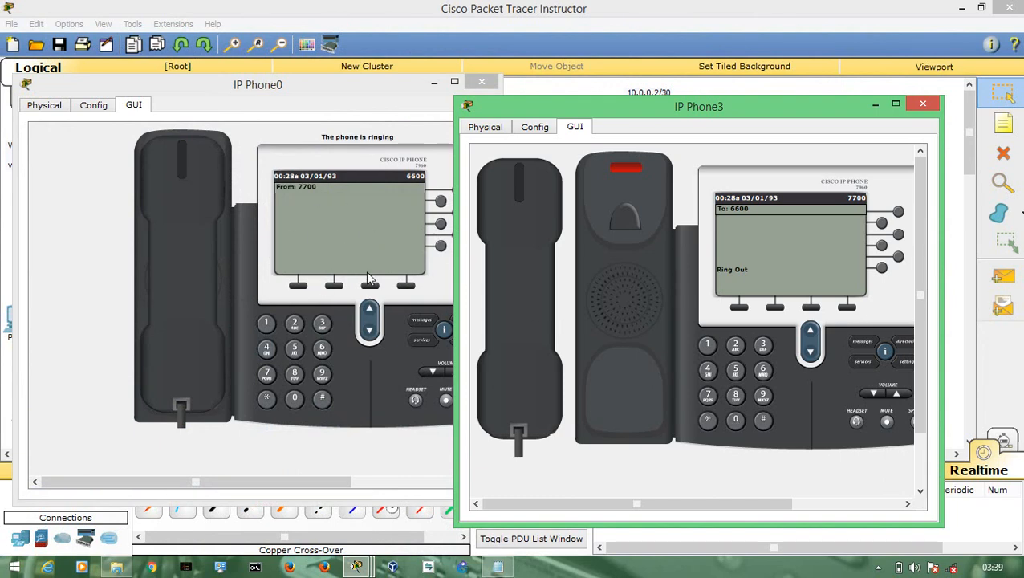
left_click(507, 294)
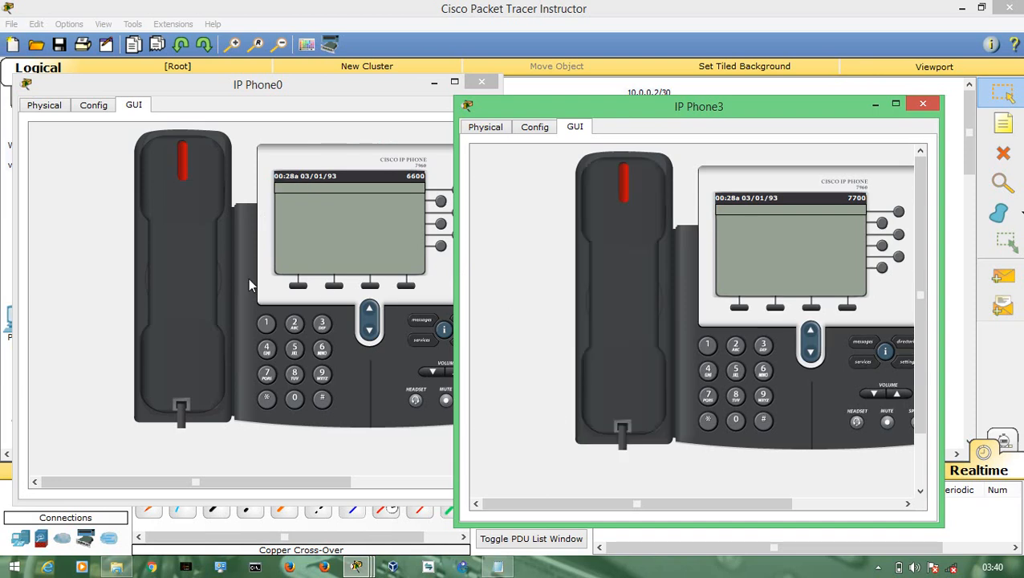
- Test a call from IP Phone0 to 7700, answer it on IP Phone3, and hang up both handsets
left_click(201, 277)
left_click(294, 397)
left_click(294, 397)
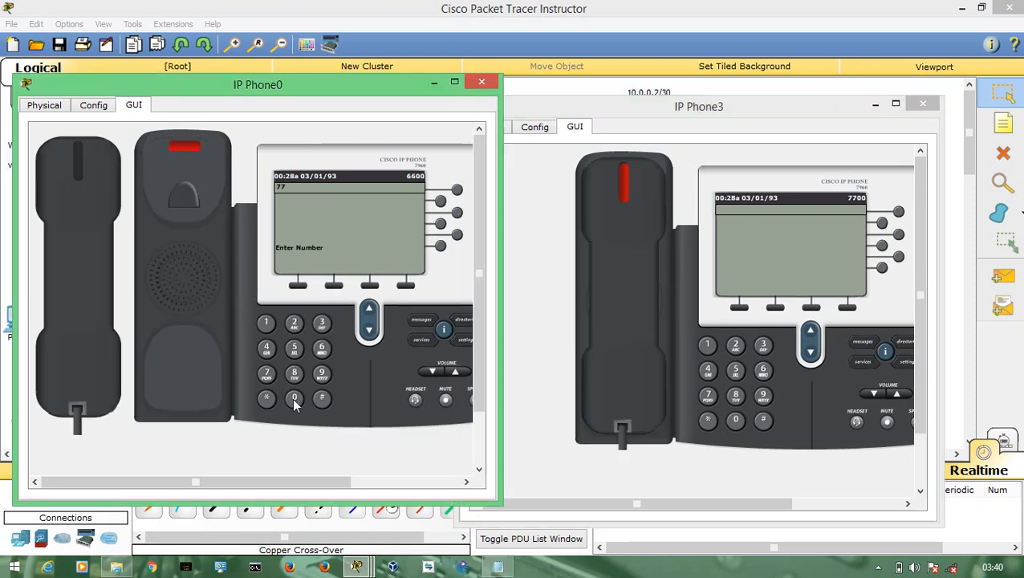
left_click(622, 268)
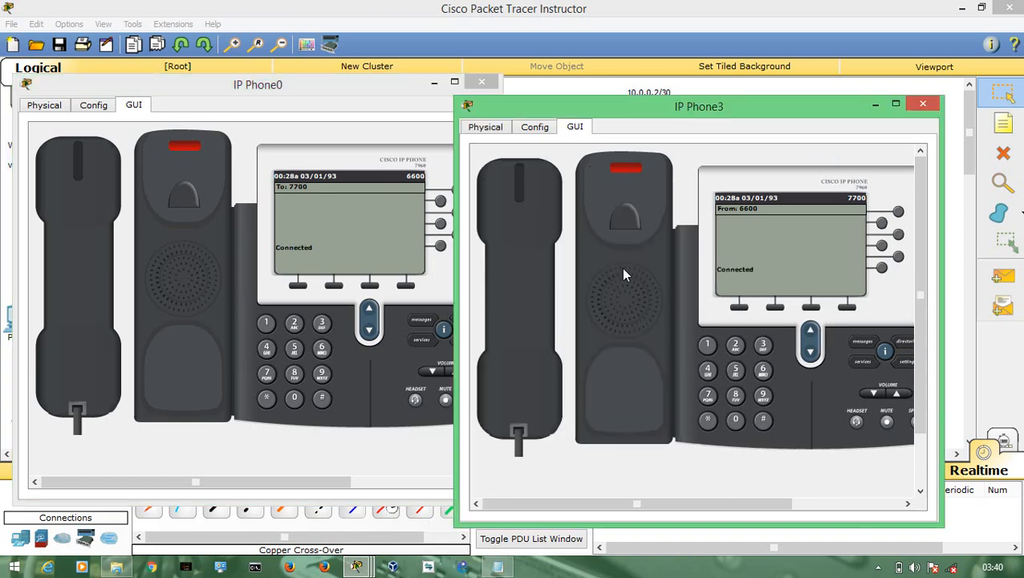
left_click(518, 288)
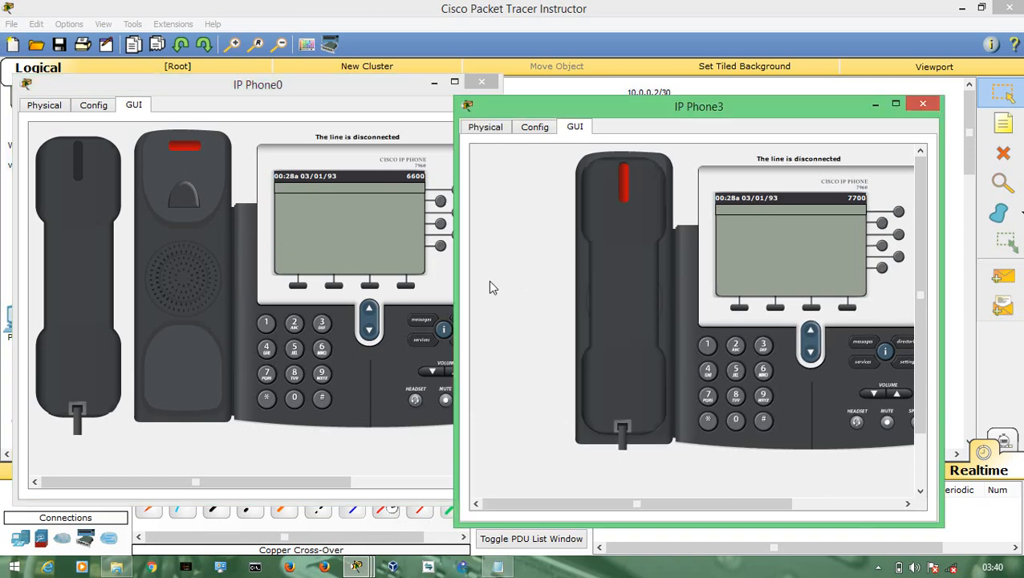
left_click(104, 285)
- Dial 8800 from IP Phone0 and close the IP Phone3 window
left_click(189, 293)
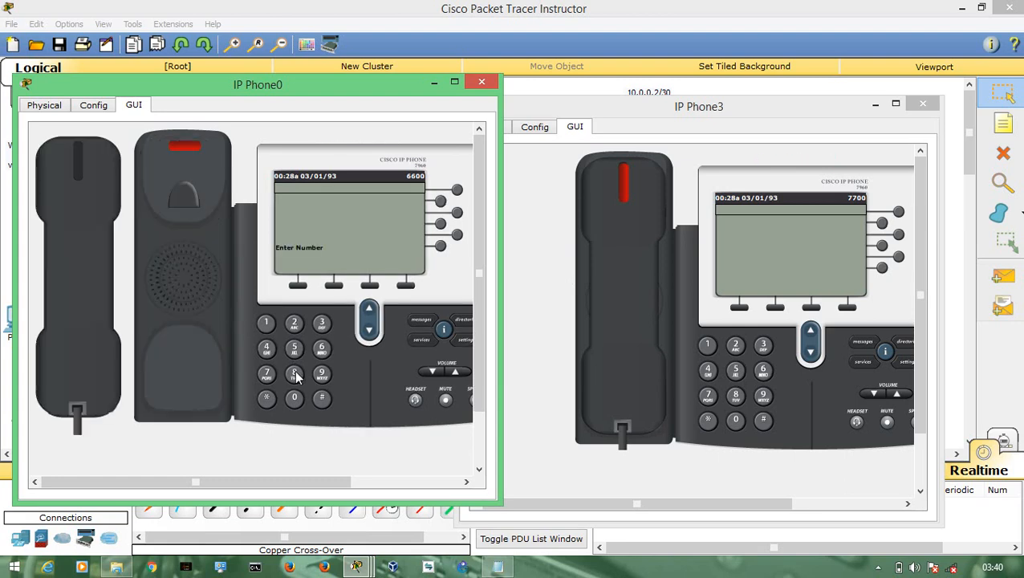
left_click(294, 398)
left_click(293, 397)
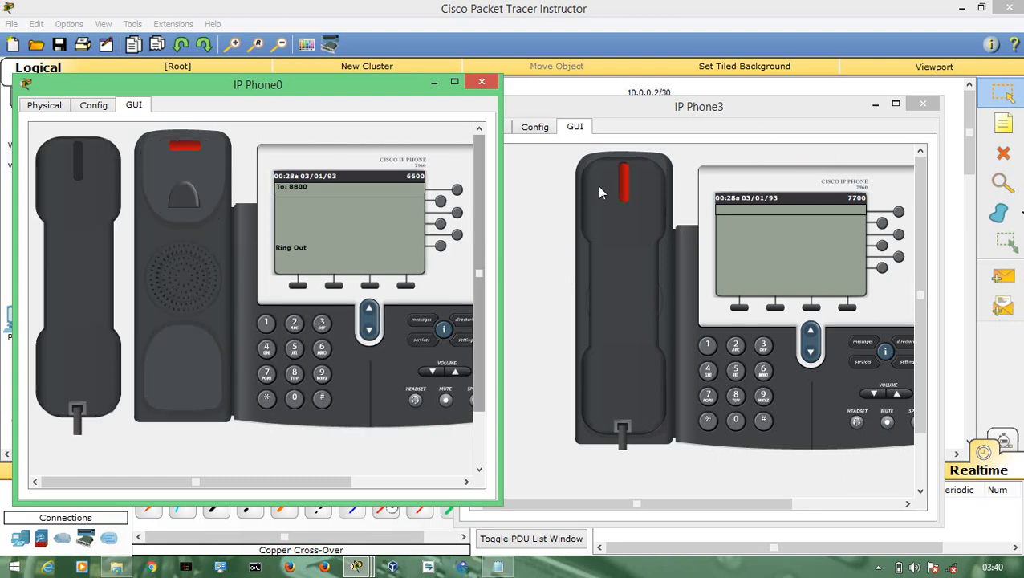
left_click(922, 103)
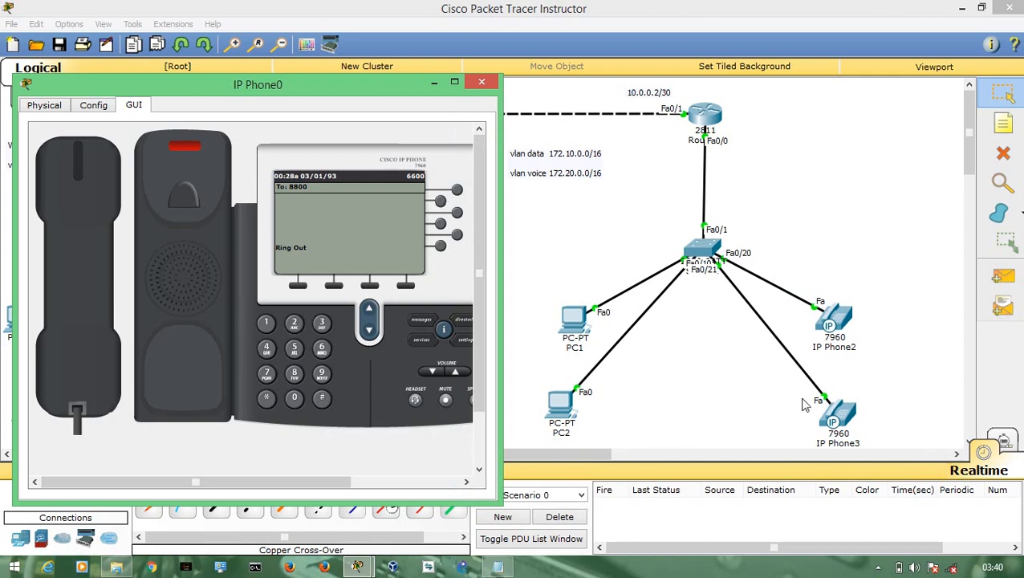
left_click(843, 414)
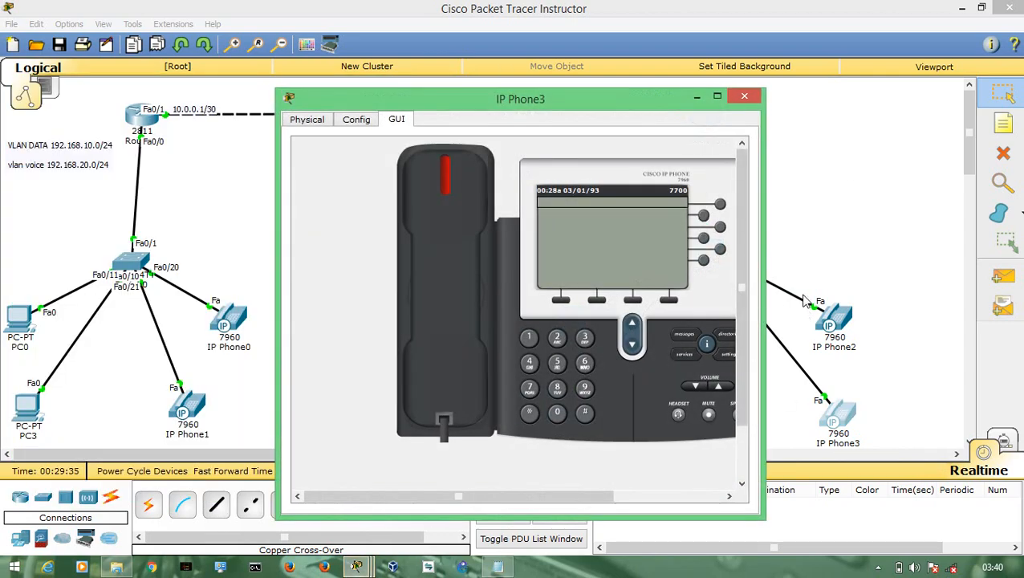
left_click(754, 97)
- Open IP Phone2, answer the incoming call from 6600, hang up, and close its window
left_click(837, 317)
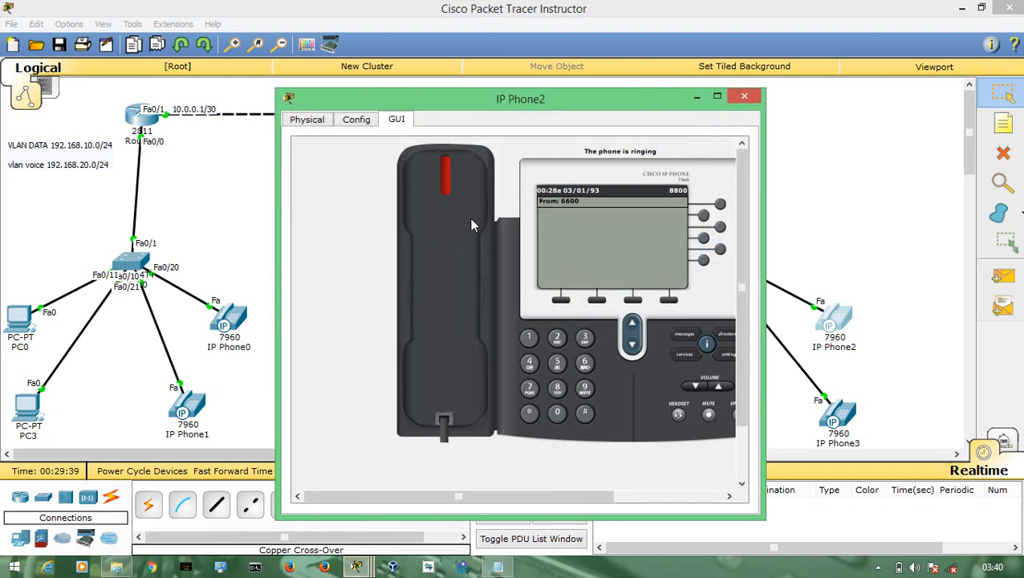
left_click(472, 223)
left_click(357, 232)
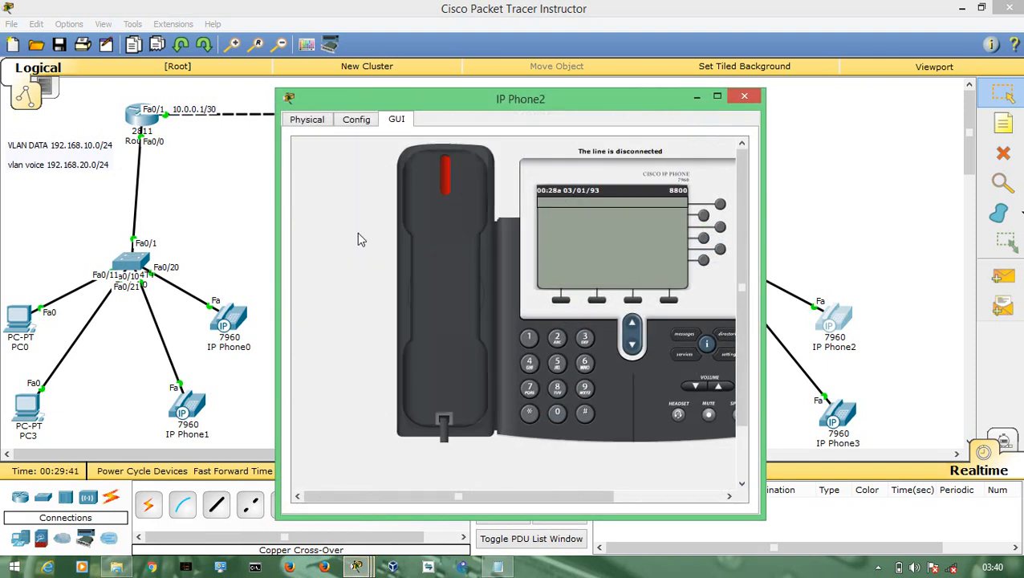
left_click(744, 100)
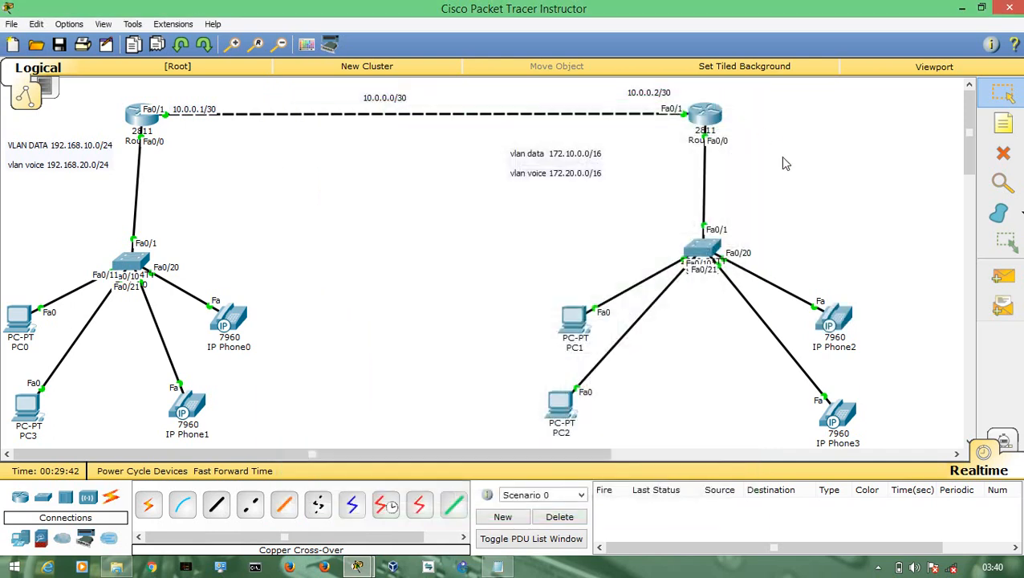
- Add another 7960 IP phone to the second site, between PC2 and IP Phone3
left_click(19, 539)
left_click(296, 518)
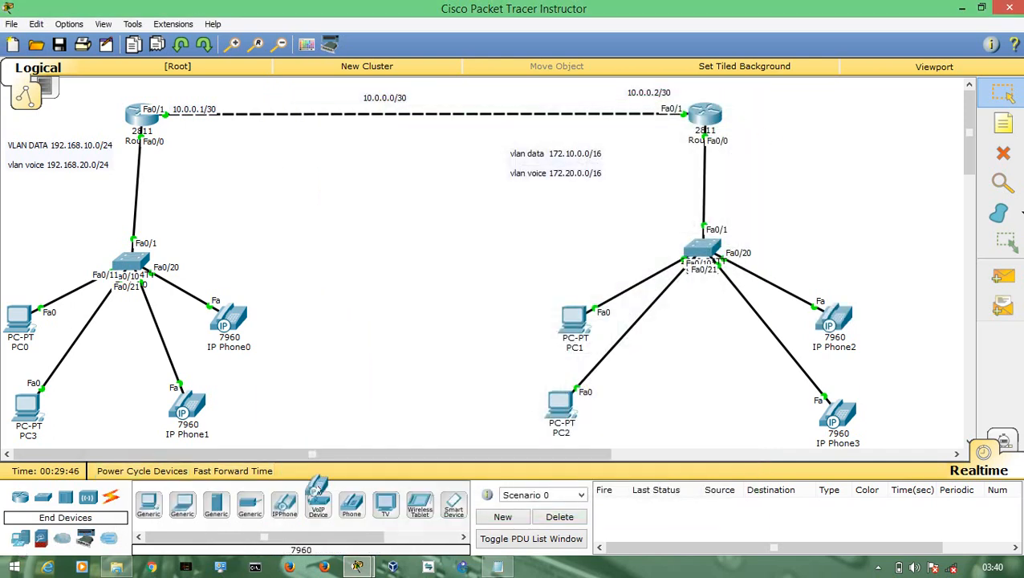
left_click(703, 408)
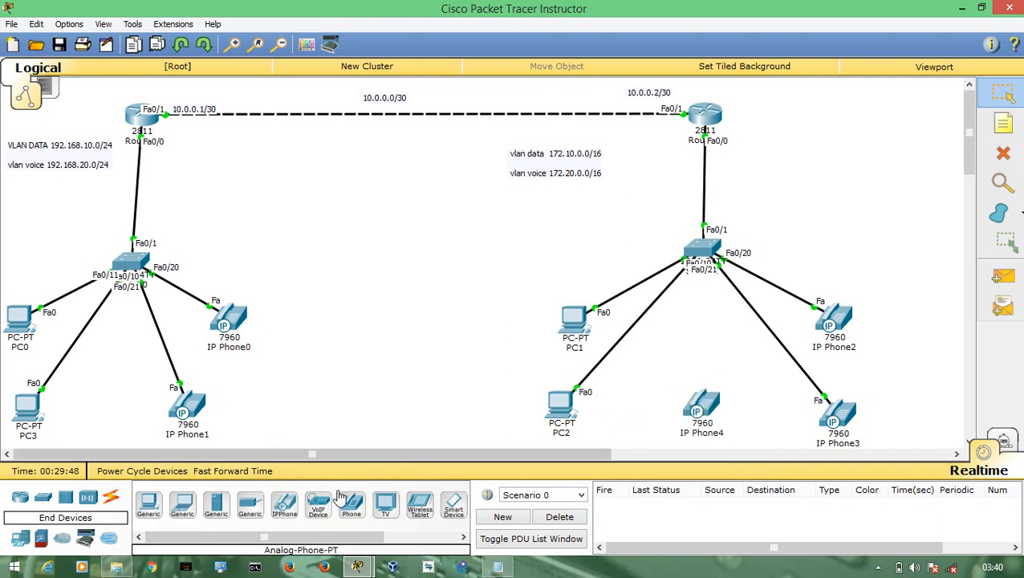
- Connect FastEthernet0/22 on the second site's switch to IP Phone4's Switch port with a copper straight-through cable
left_click(110, 501)
left_click(216, 504)
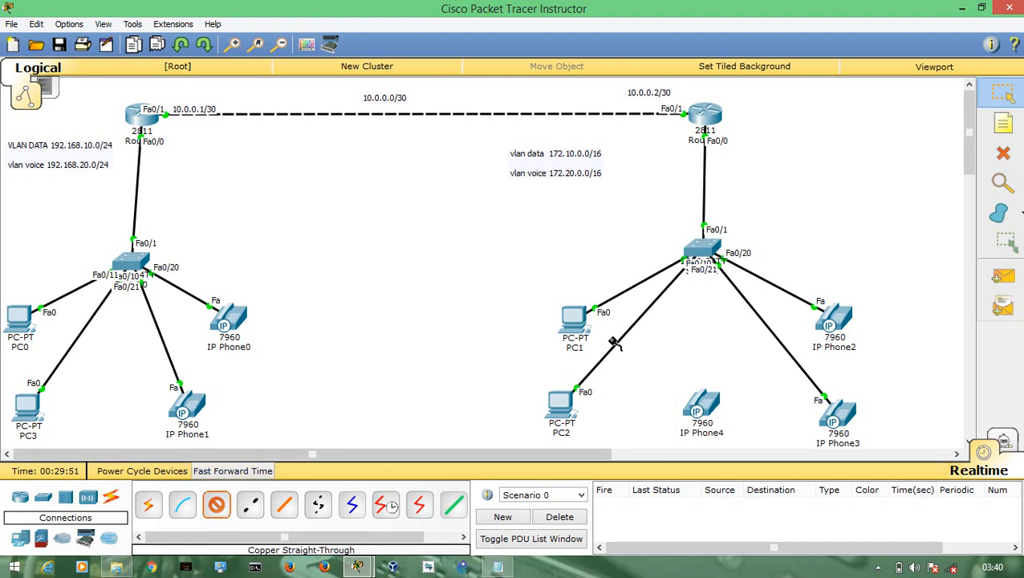
left_click(701, 251)
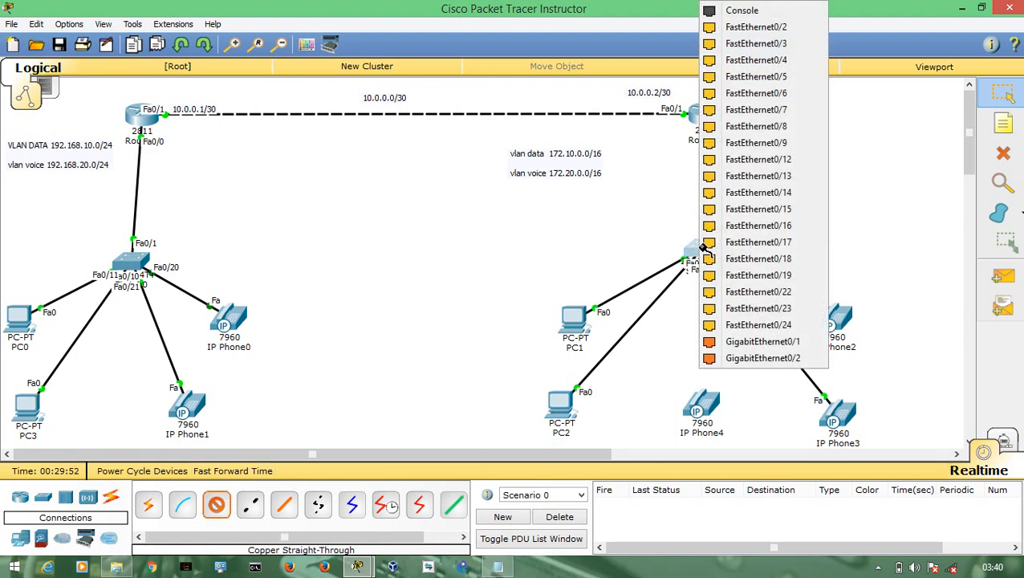
left_click(735, 292)
left_click(704, 406)
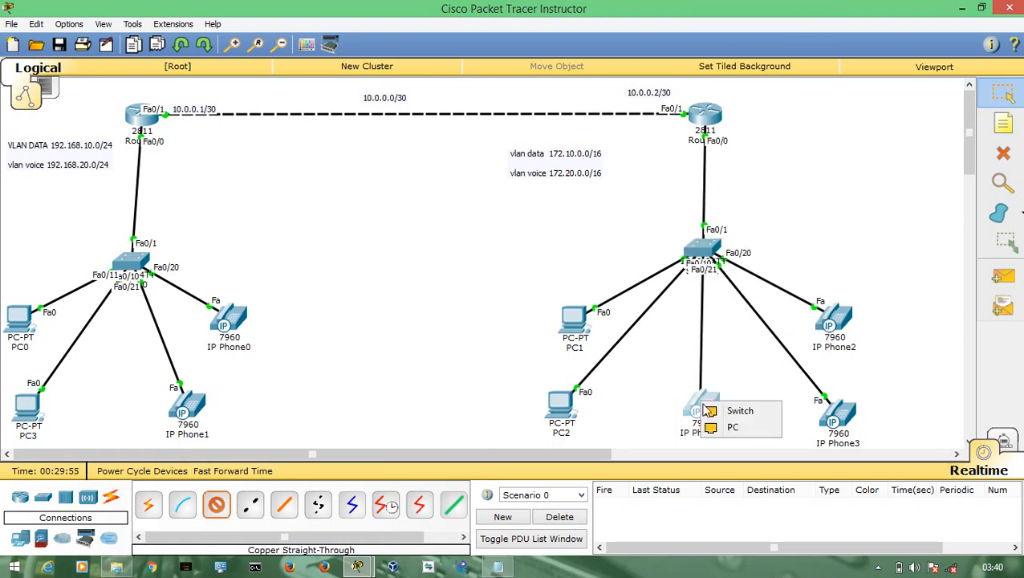
left_click(732, 408)
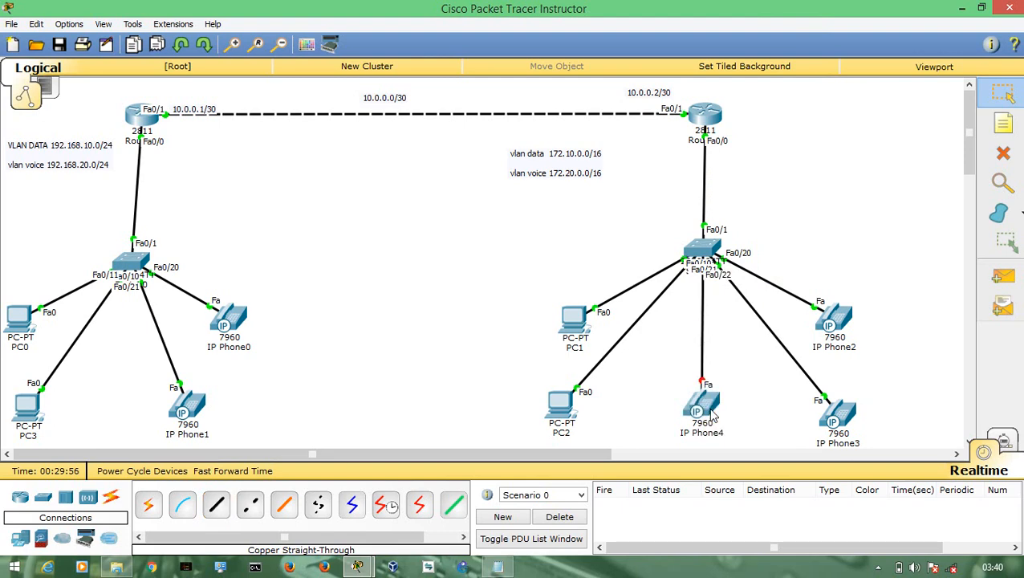
- Alternate repeatedly between Simulation and Realtime modes to advance the network time for the new link
left_click(1005, 442)
left_click(981, 451)
left_click(1005, 441)
left_click(984, 451)
left_click(1005, 442)
left_click(983, 452)
left_click(1006, 442)
left_click(981, 452)
left_click(1003, 441)
left_click(977, 452)
- Plug the power adapter into IP Phone4 and display its handset interface
left_click(693, 395)
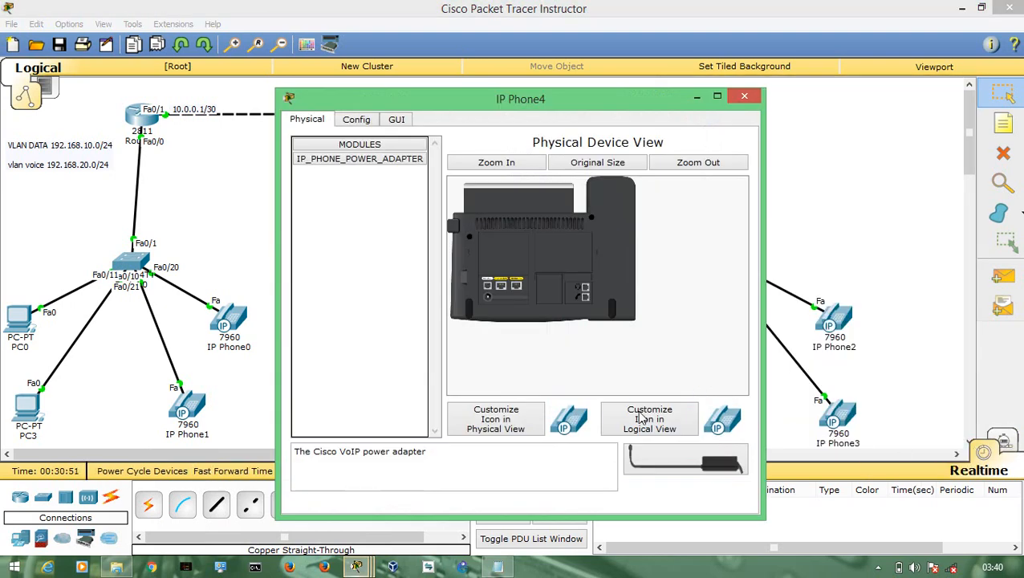
left_click_drag(656, 461, 487, 296)
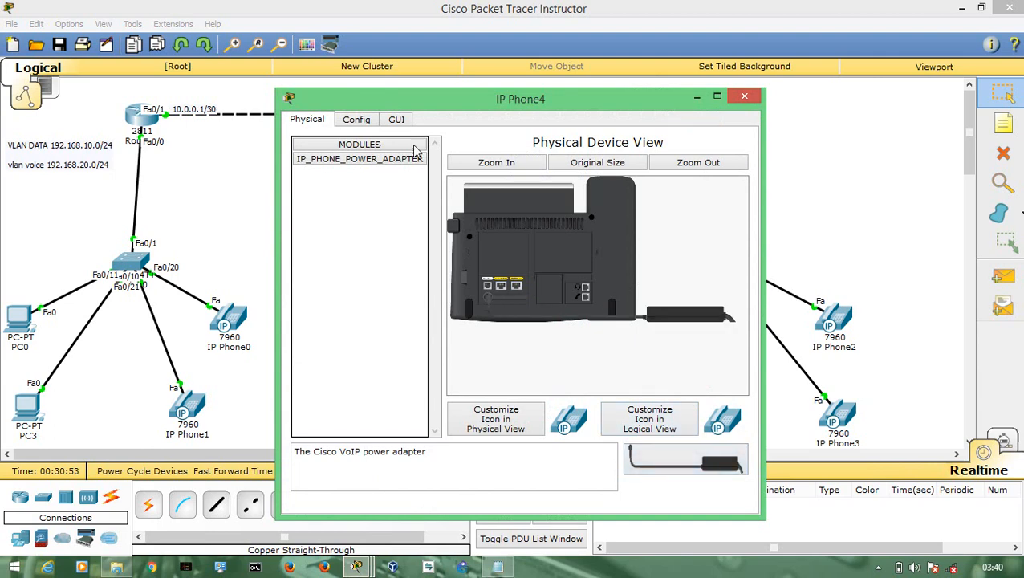
left_click(398, 120)
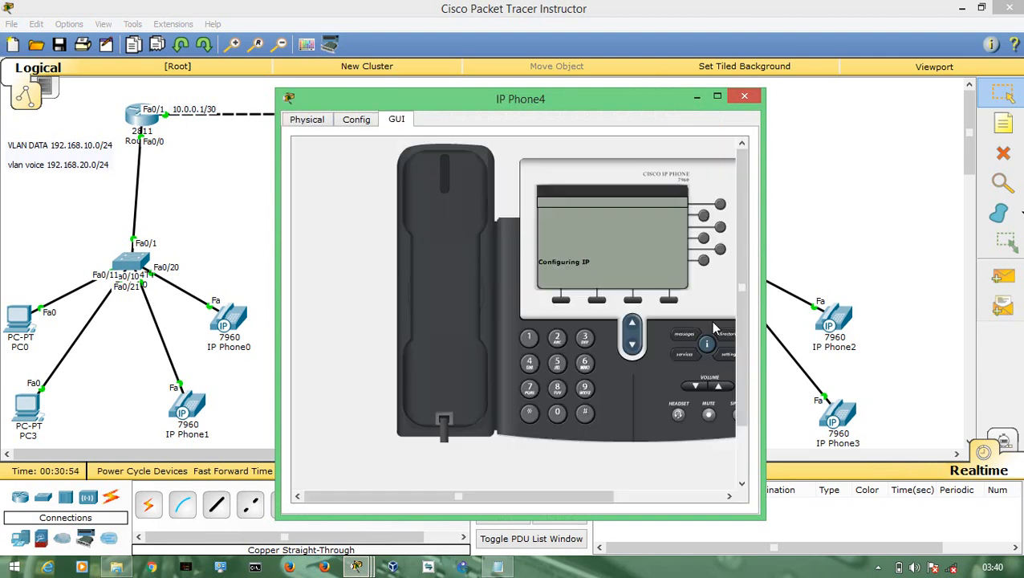
- Keep alternating between Simulation and Realtime modes to speed up IP Phone4's registration, checking its display in between
left_click(1003, 441)
left_click(1003, 441)
left_click(1003, 442)
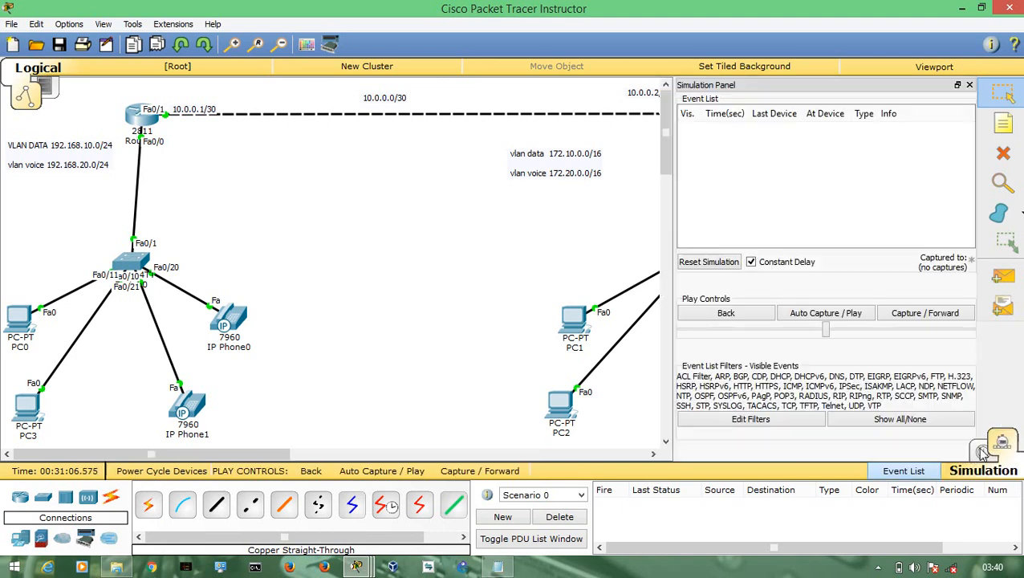
left_click(979, 454)
left_click(1001, 440)
left_click(983, 454)
left_click(717, 414)
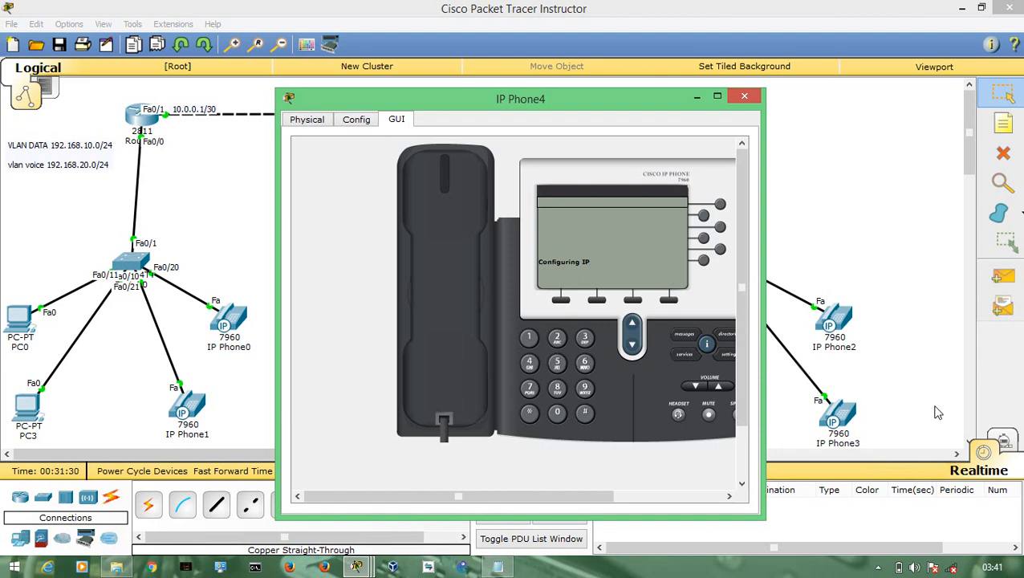
left_click(1004, 441)
left_click(982, 454)
left_click(1004, 443)
left_click(982, 454)
left_click(1004, 441)
left_click(982, 454)
left_click(703, 405)
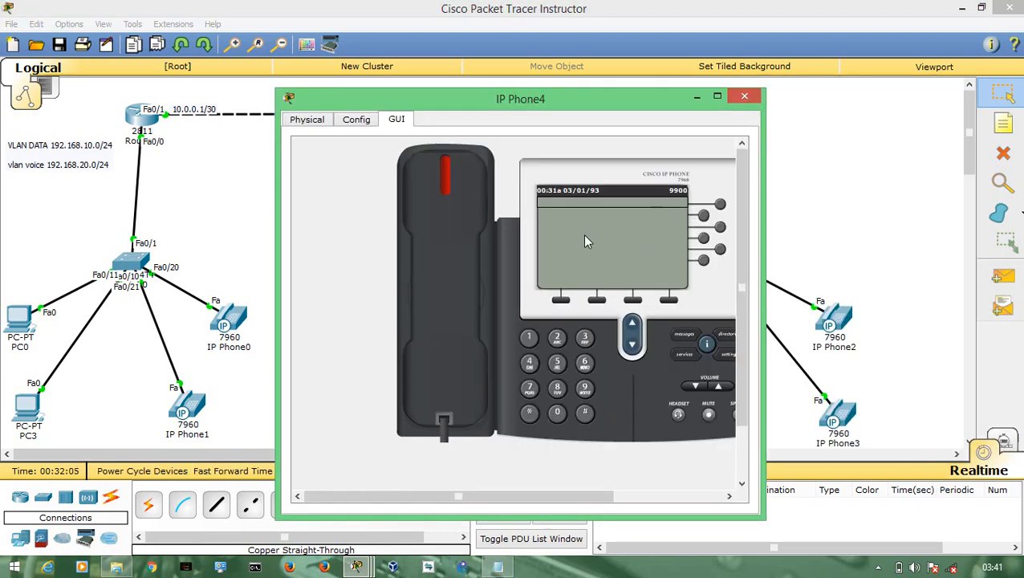
- Dial 7700 from IP Phone4, answer on IP Phone3, hang up IP Phone3, and close its window
left_click(483, 269)
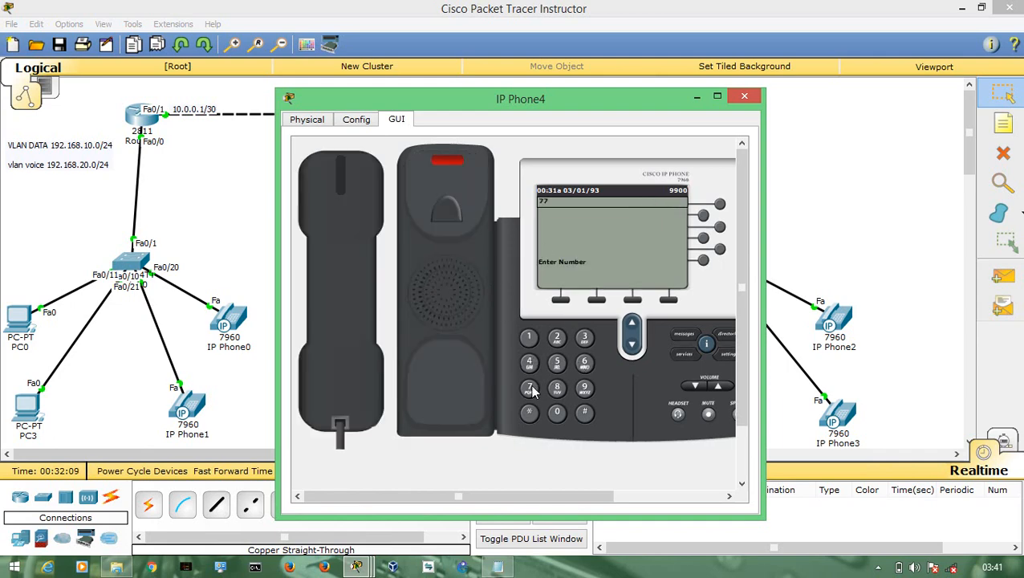
left_click(557, 413)
left_click(557, 412)
left_click(840, 414)
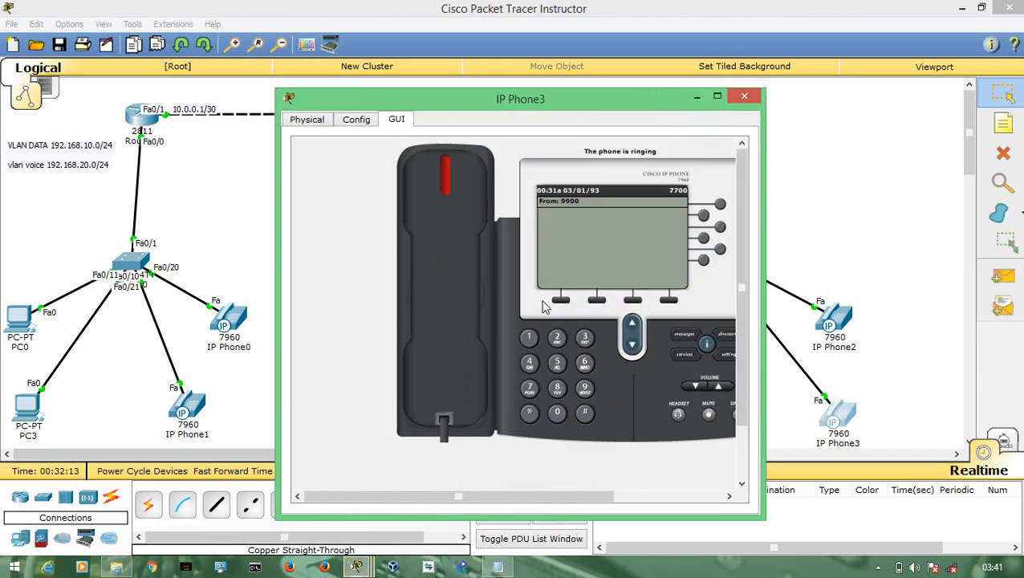
left_click(462, 264)
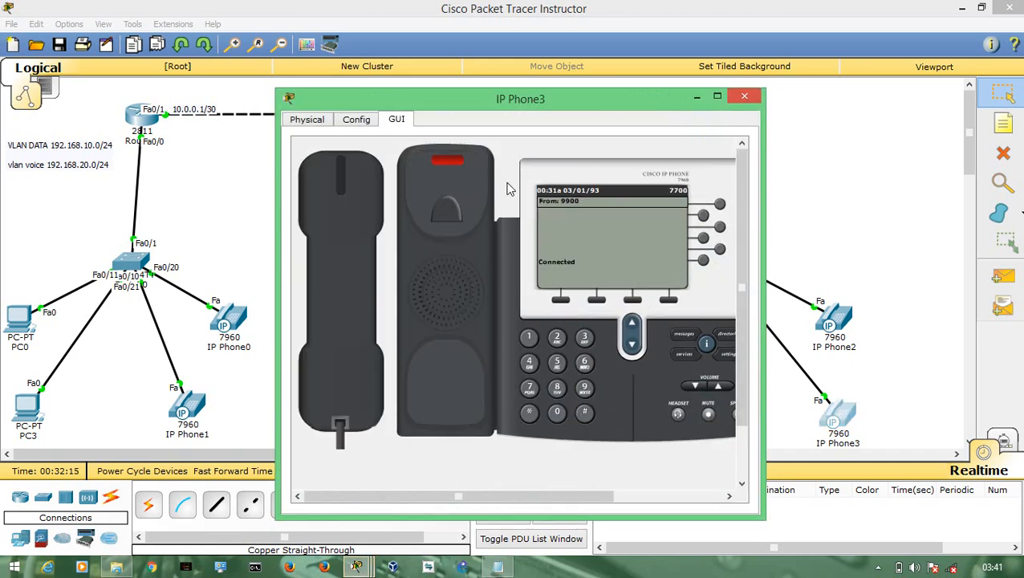
left_click(373, 276)
left_click(744, 97)
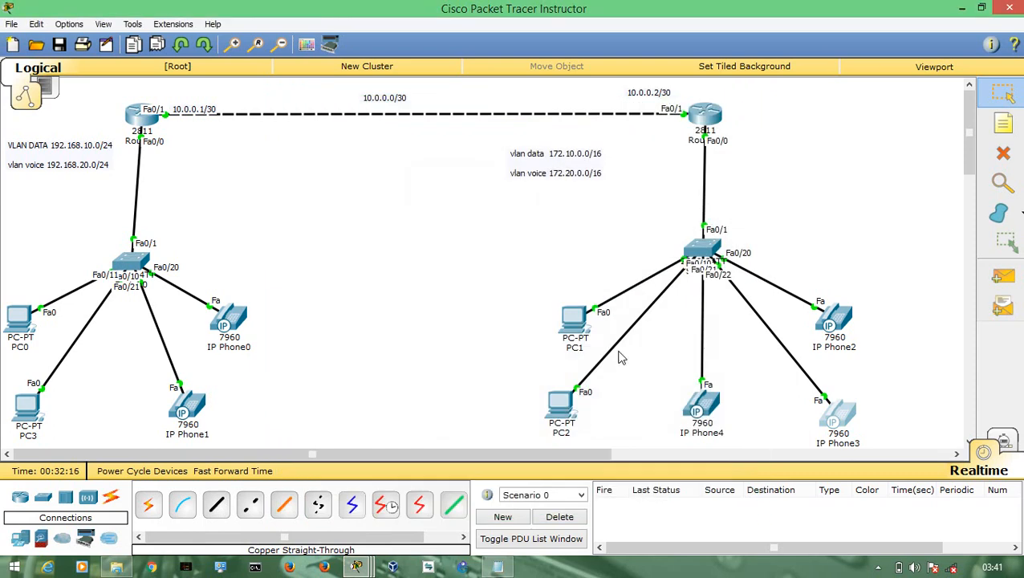
- Reopen IP Phone4, hang up its handset, and call 5500
left_click(695, 399)
left_click(365, 313)
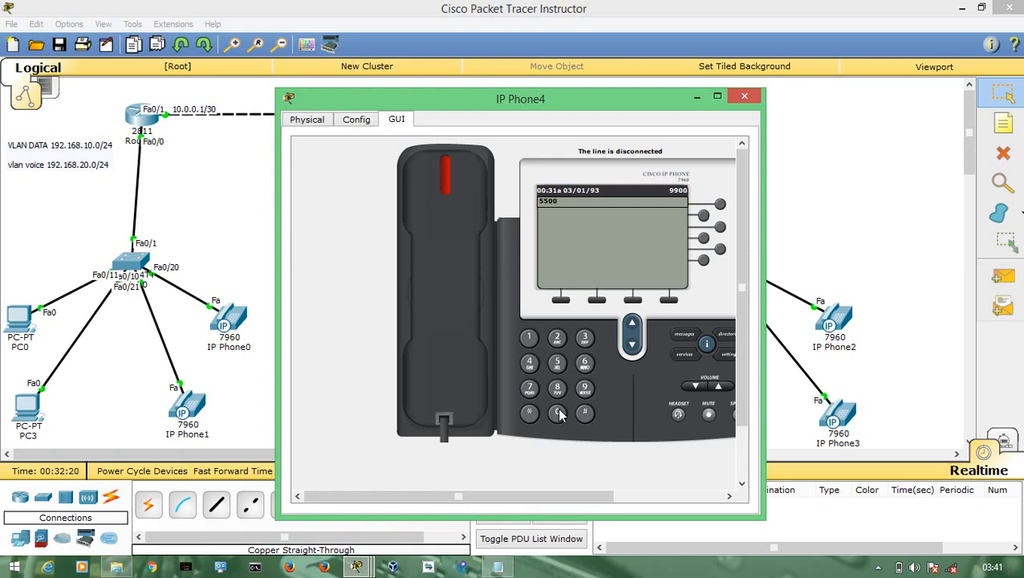
left_click(484, 328)
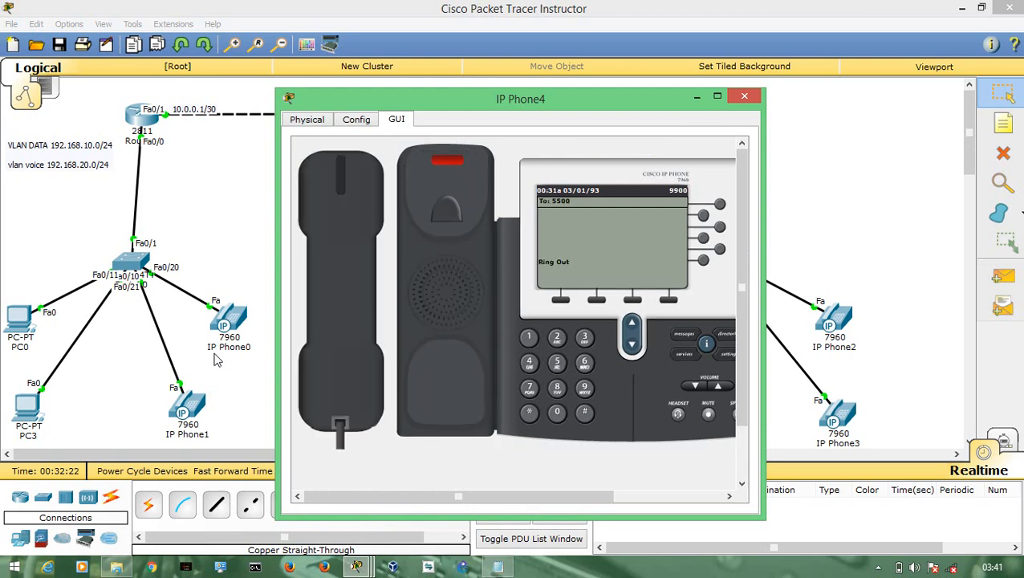
- Bring up the IP Phone0 window, put its handset back on the hook, and close the window
key("alt+Tab")
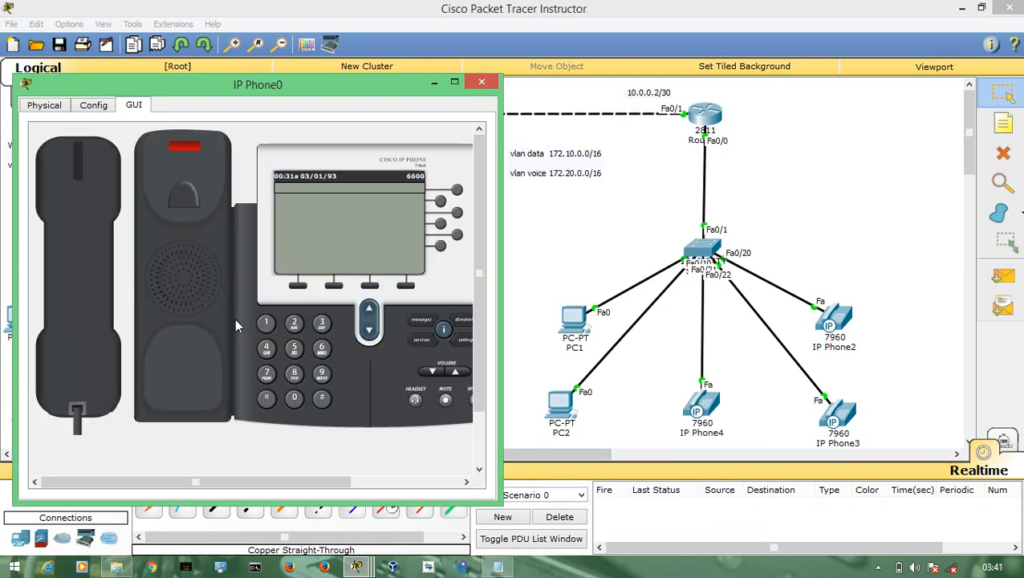
left_click(92, 297)
left_click(481, 82)
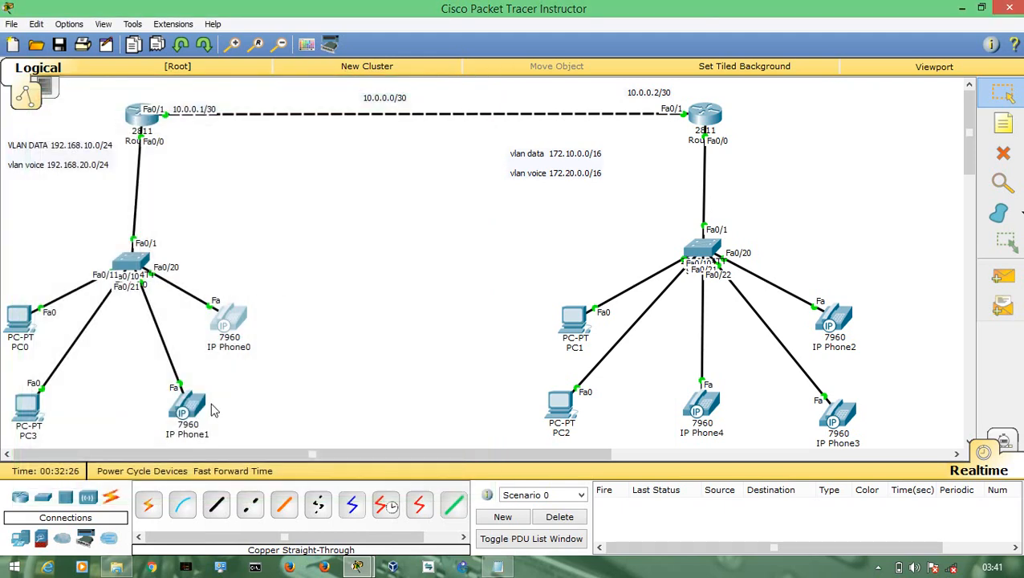
- Open IP Phone1, answer the incoming call from 9900, and hang up
left_click(184, 406)
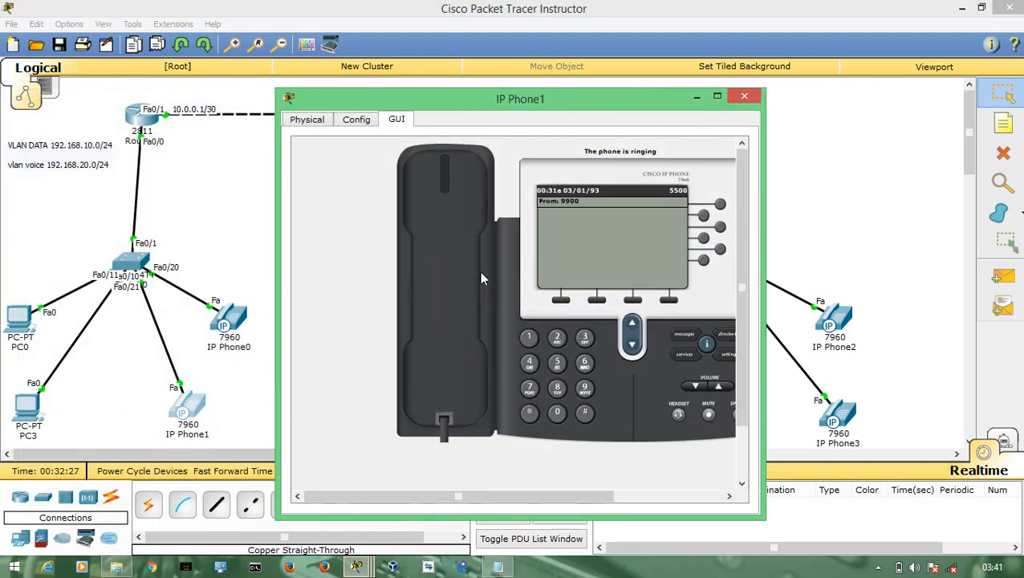
left_click(414, 261)
left_click(366, 279)
- Call 9900 from IP Phone1
left_click(584, 388)
left_click(585, 389)
left_click(557, 412)
left_click(557, 413)
left_click(465, 354)
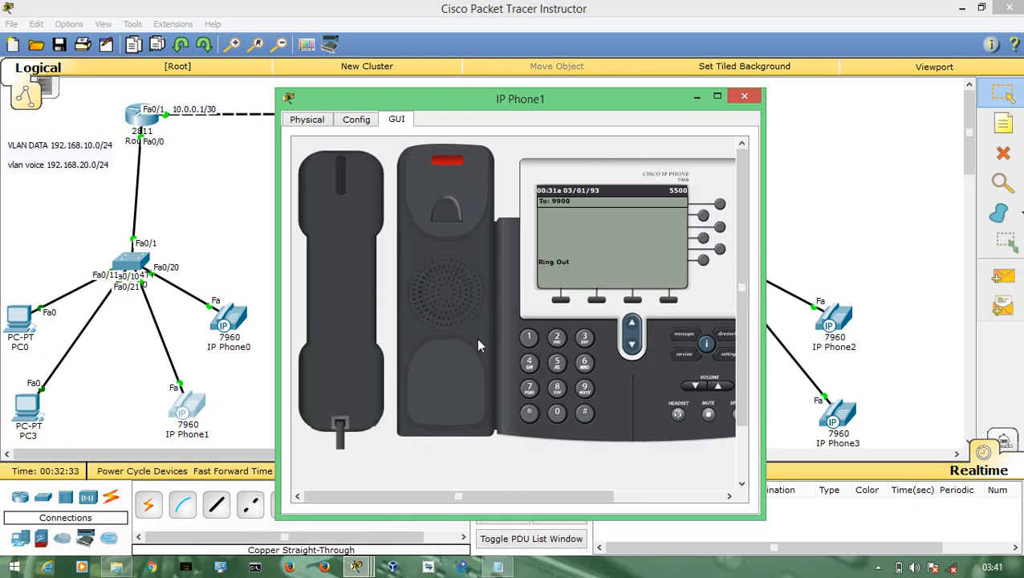
- Open IP Phone4, replace its handset, pick up the incoming call from 5500, and close the phone window
left_click(788, 386)
left_click(703, 408)
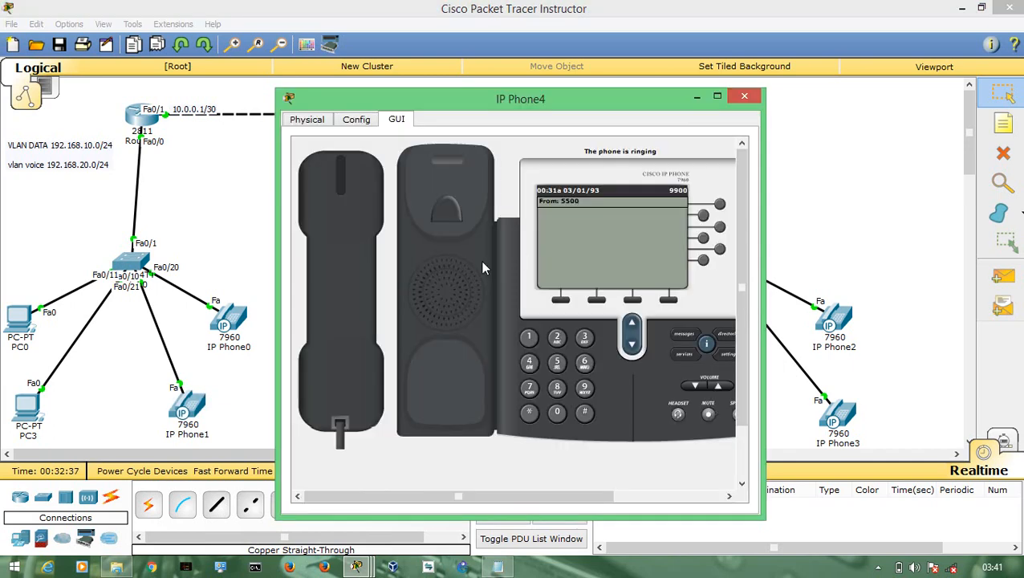
left_click(352, 282)
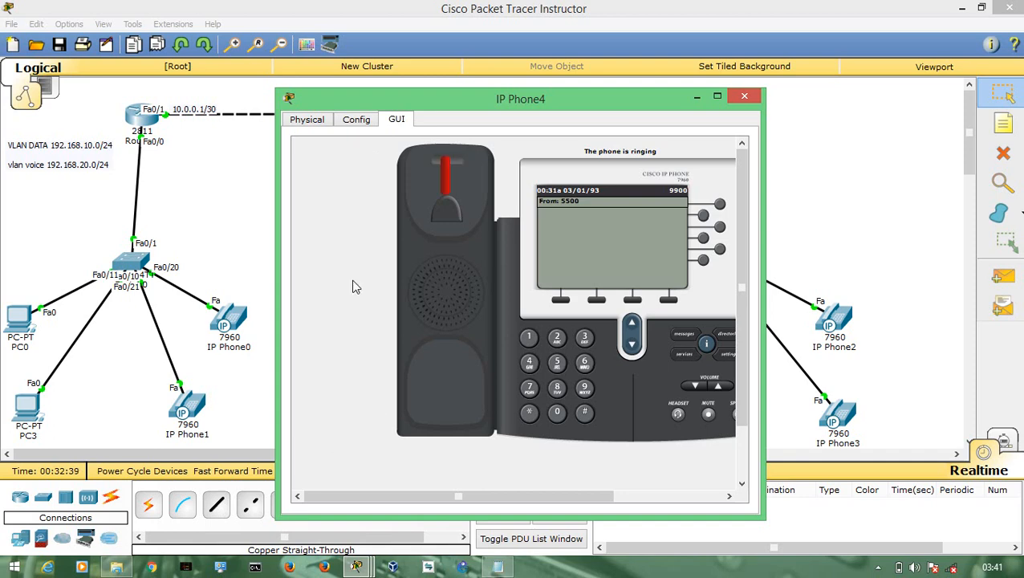
left_click(476, 257)
left_click(744, 97)
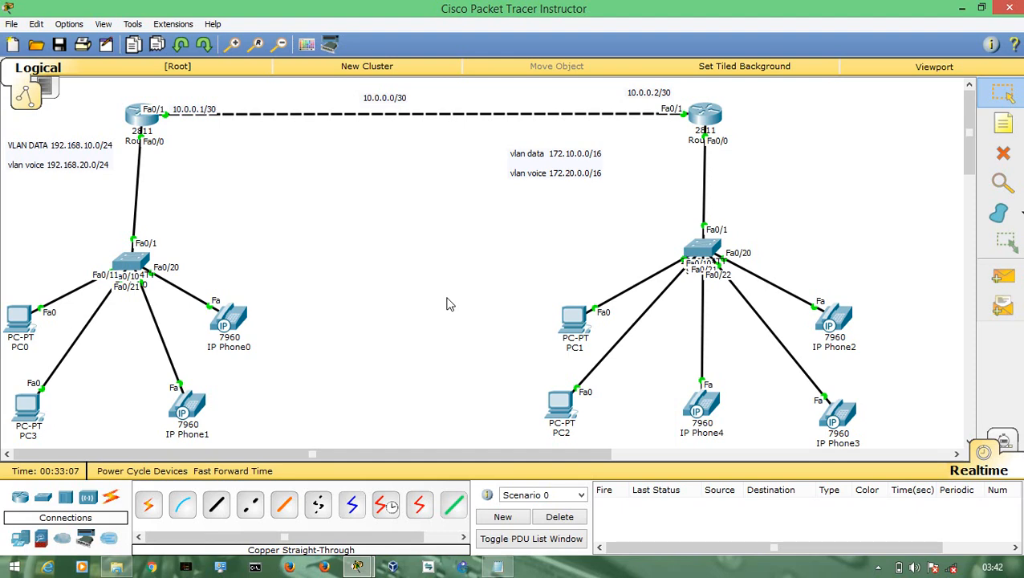
- Switch to the p.txt notes in Notepad
left_click(497, 567)
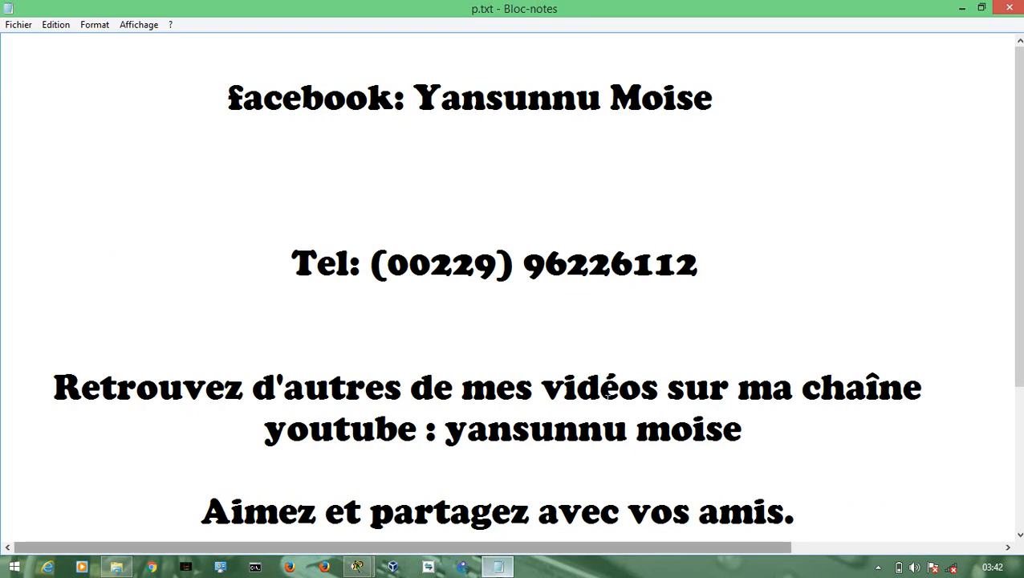